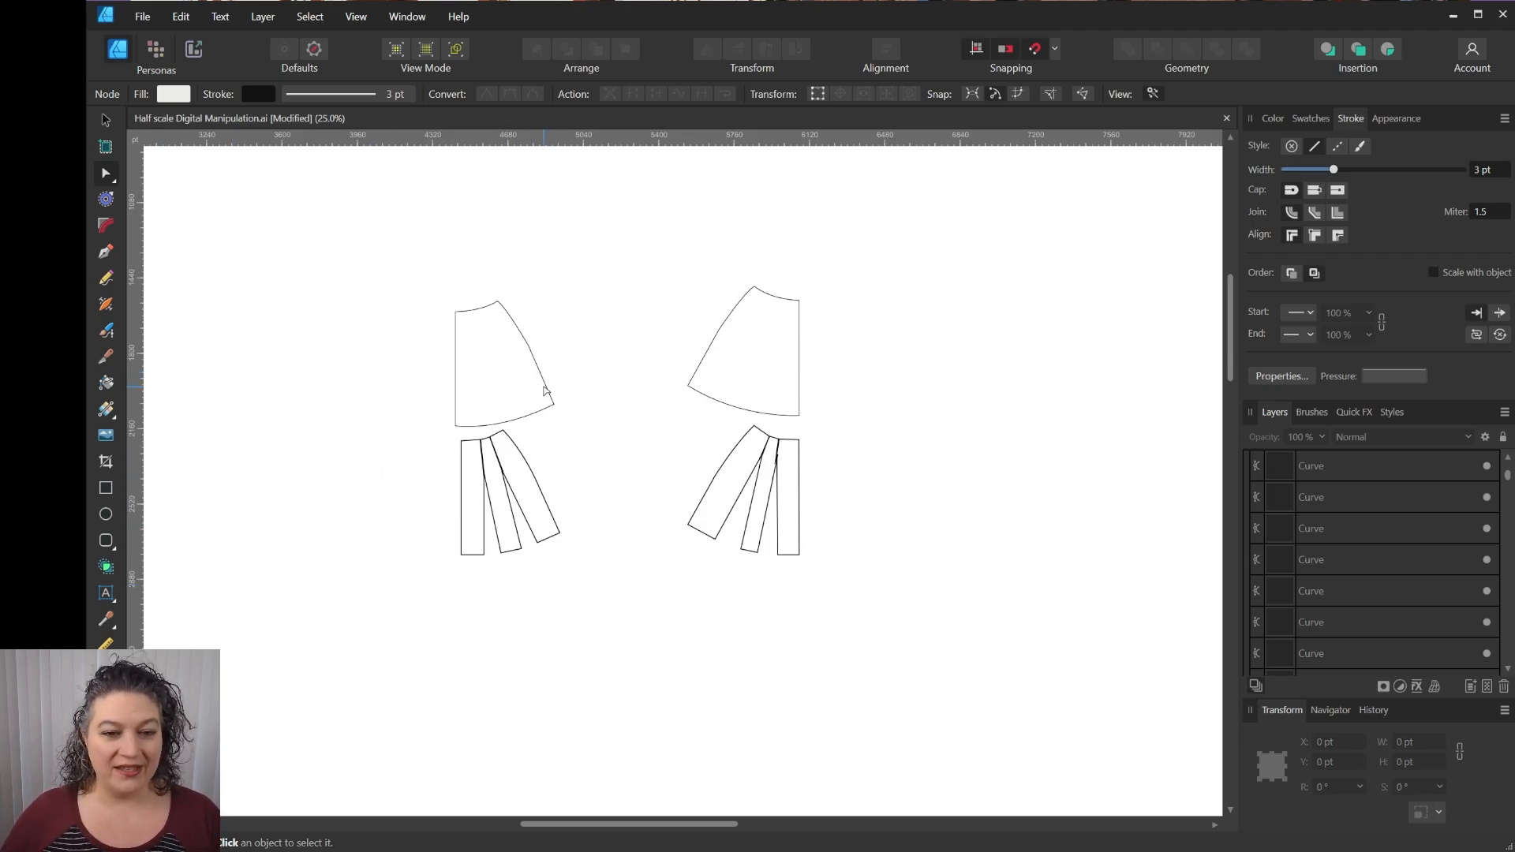
Select both uncut skirt pieces and move them straight up, clear of the slashed copies beneath them.
{"action": "left_click_drag", "start_coordinate": [594, 395], "coordinate": [581, 541]}
{"action": "left_click_drag", "start_coordinate": [905, 424], "coordinate": [329, 616]}
{"action": "key", "text": "v"}
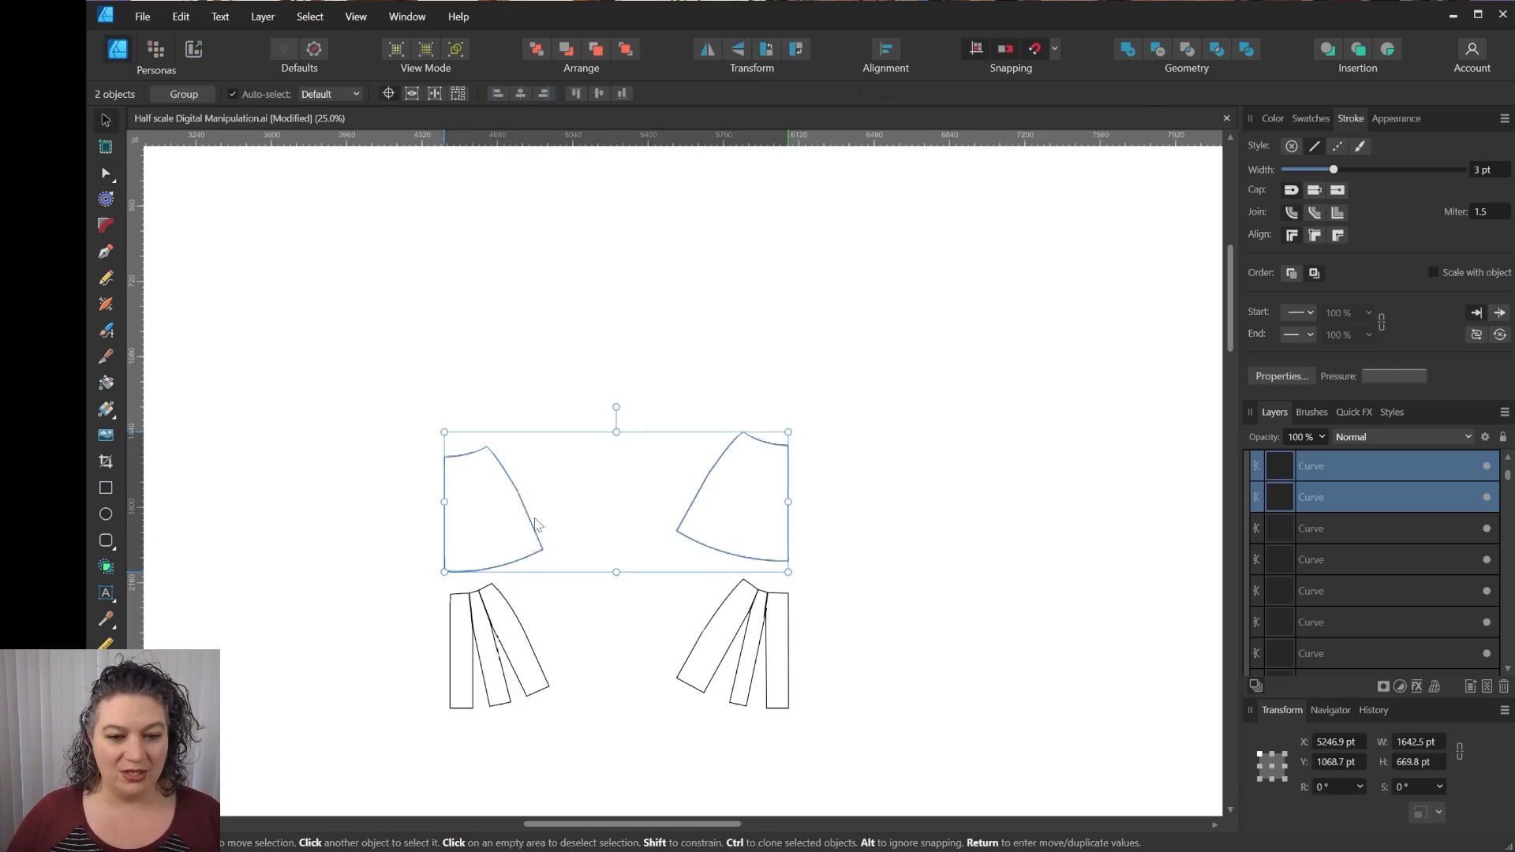
{"action": "left_click_drag", "start_coordinate": [535, 525], "coordinate": [528, 411]}
{"action": "key", "text": "ctrl+plus"}
{"action": "key", "text": "ctrl+plus"}
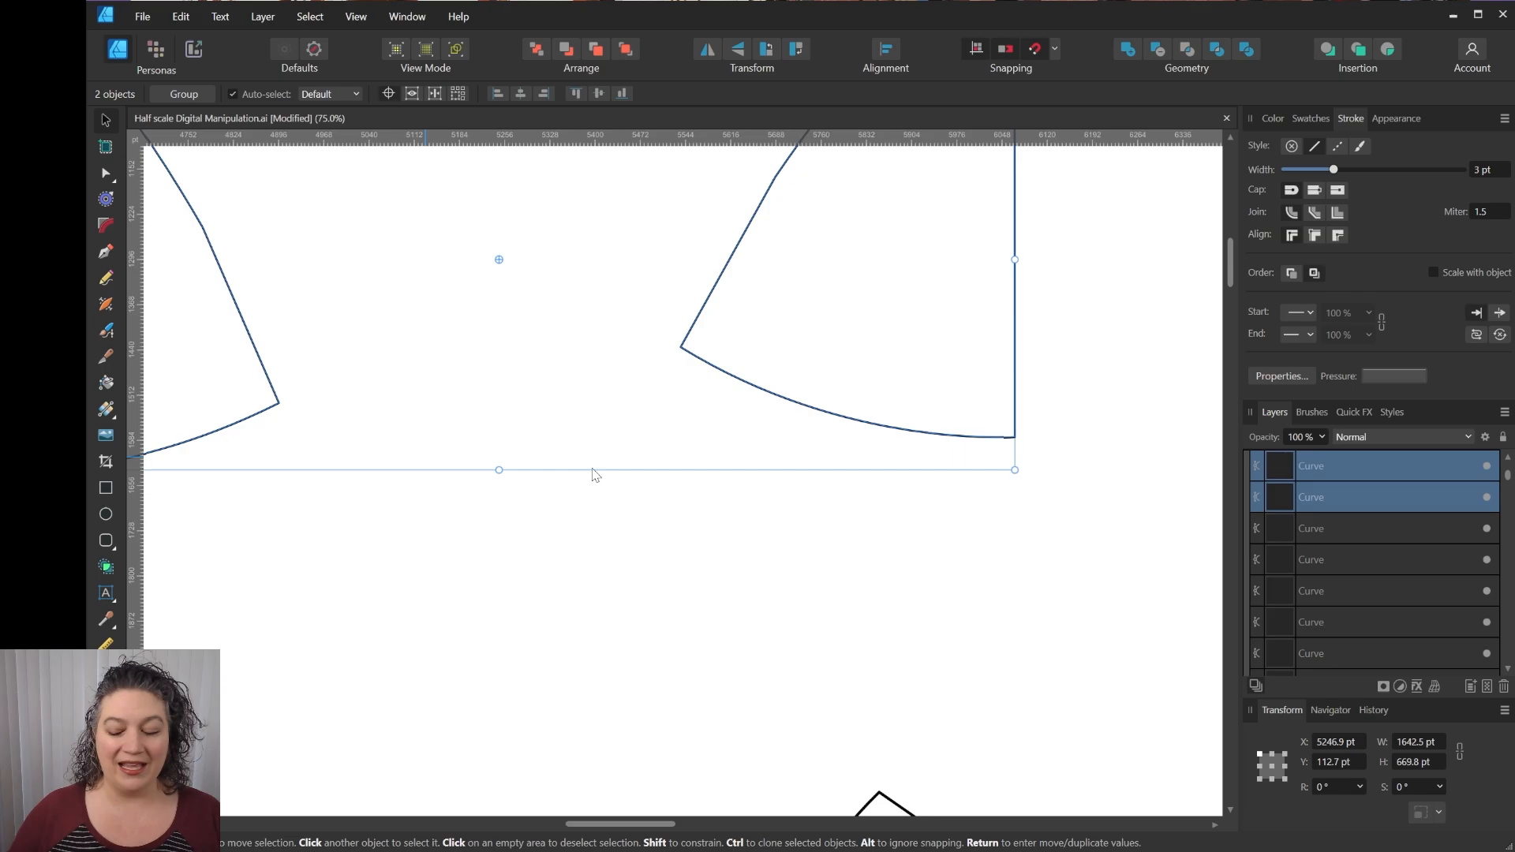
{"action": "key", "text": "ctrl+minus"}
{"action": "key", "text": "ctrl+minus"}
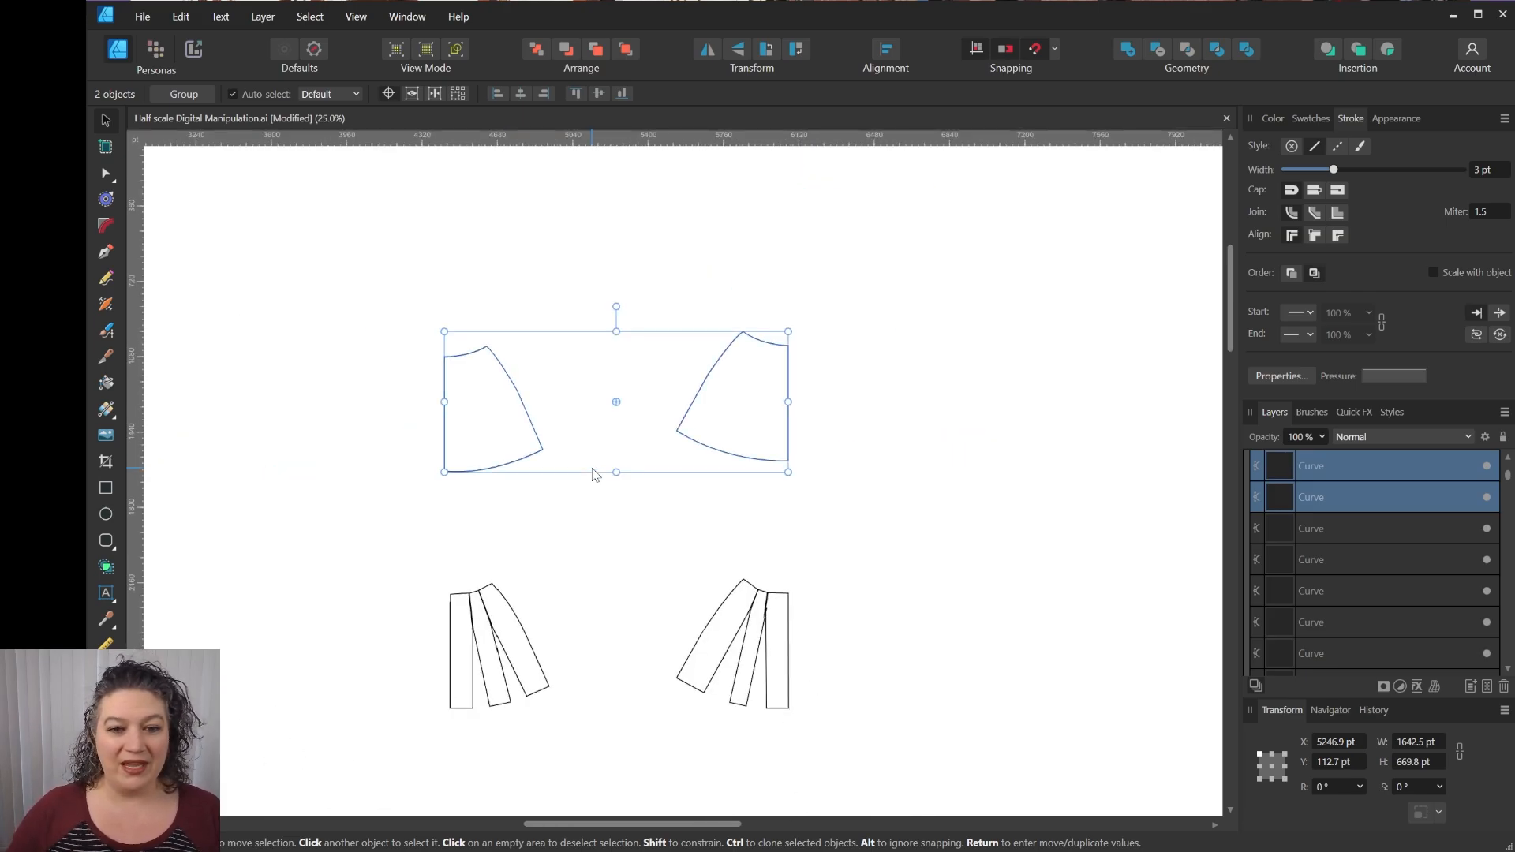
{"action": "scroll", "coordinate": [602, 486], "scroll_direction": "up", "scroll_amount": 1}
{"action": "scroll", "coordinate": [600, 481], "scroll_direction": "down", "scroll_amount": 3}
{"action": "left_click_drag", "start_coordinate": [598, 475], "coordinate": [673, 643]}
{"action": "key", "text": "ctrl+plus"}
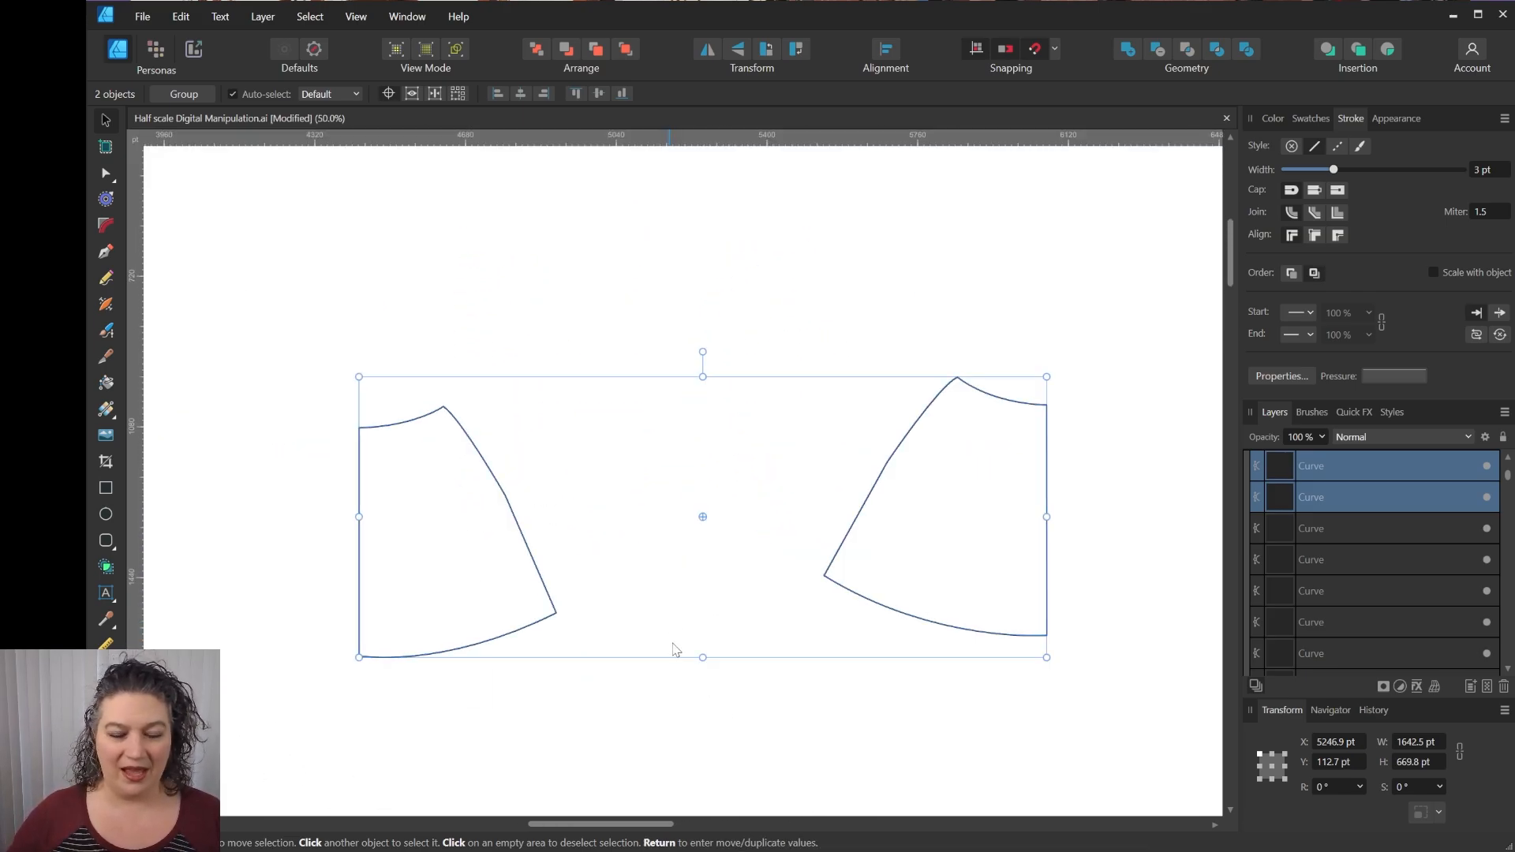
{"action": "left_click_drag", "start_coordinate": [689, 535], "coordinate": [636, 490]}
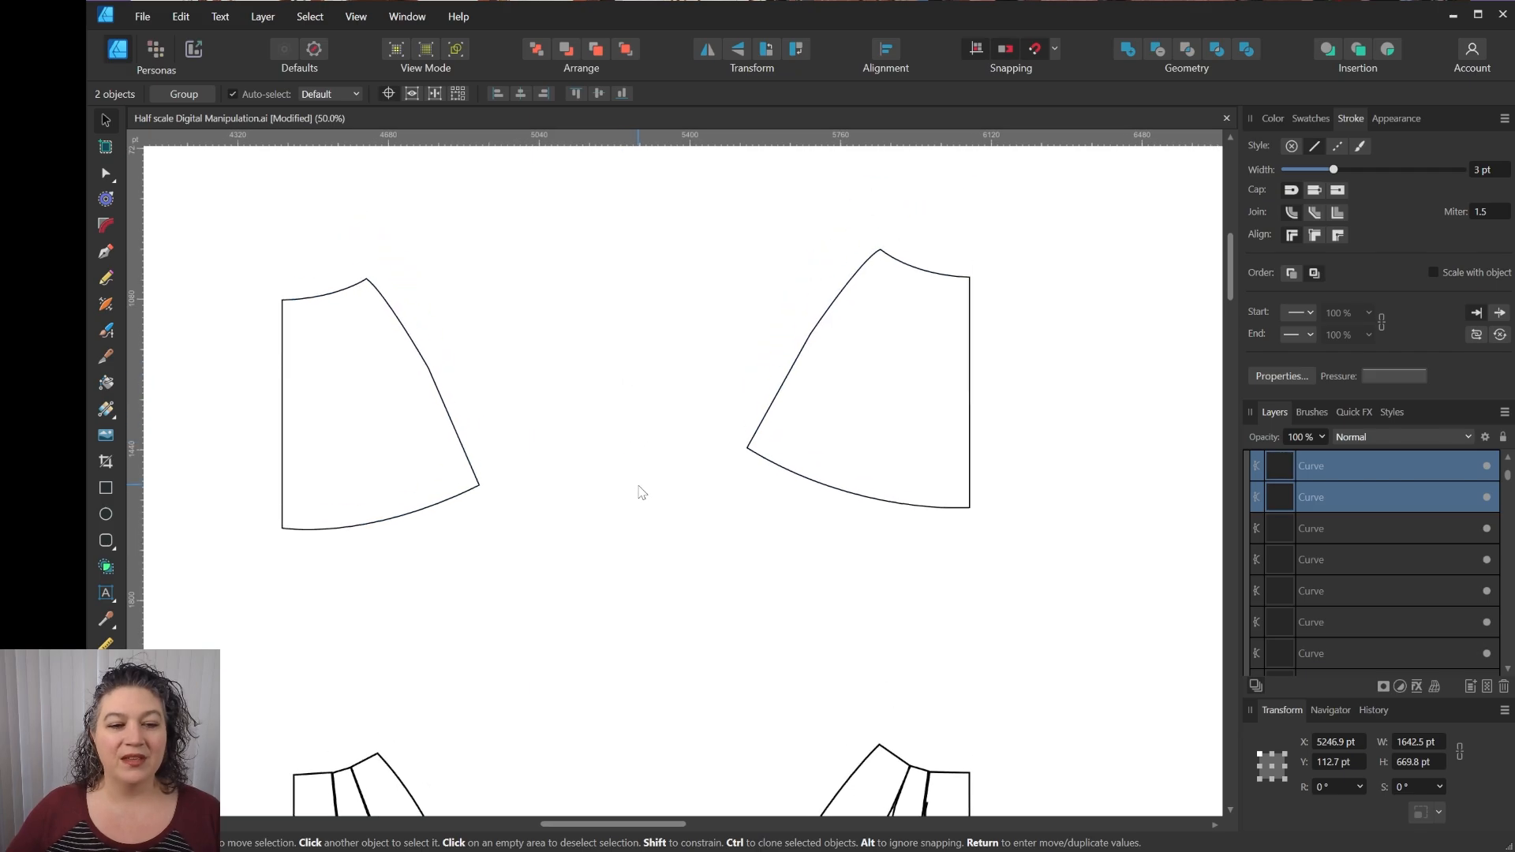
Nudge the two uncut skirt pieces slightly down, closer to the slashed copies, and deselect them.
{"action": "left_click_drag", "start_coordinate": [970, 344], "coordinate": [967, 377]}
{"action": "left_click", "coordinate": [1024, 369]}
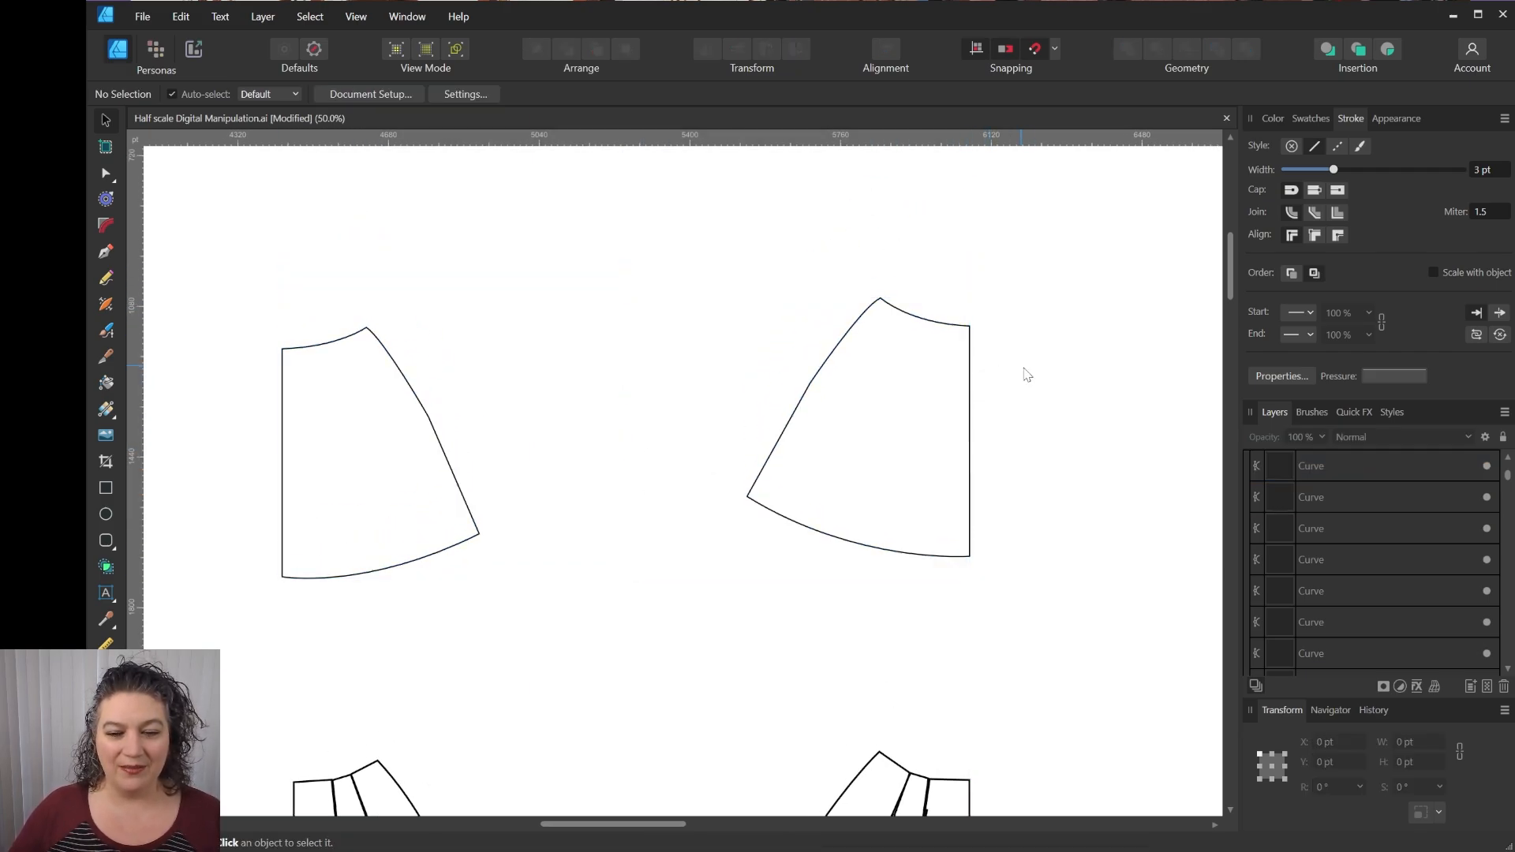
{"action": "left_click_drag", "start_coordinate": [1037, 339], "coordinate": [1090, 374]}
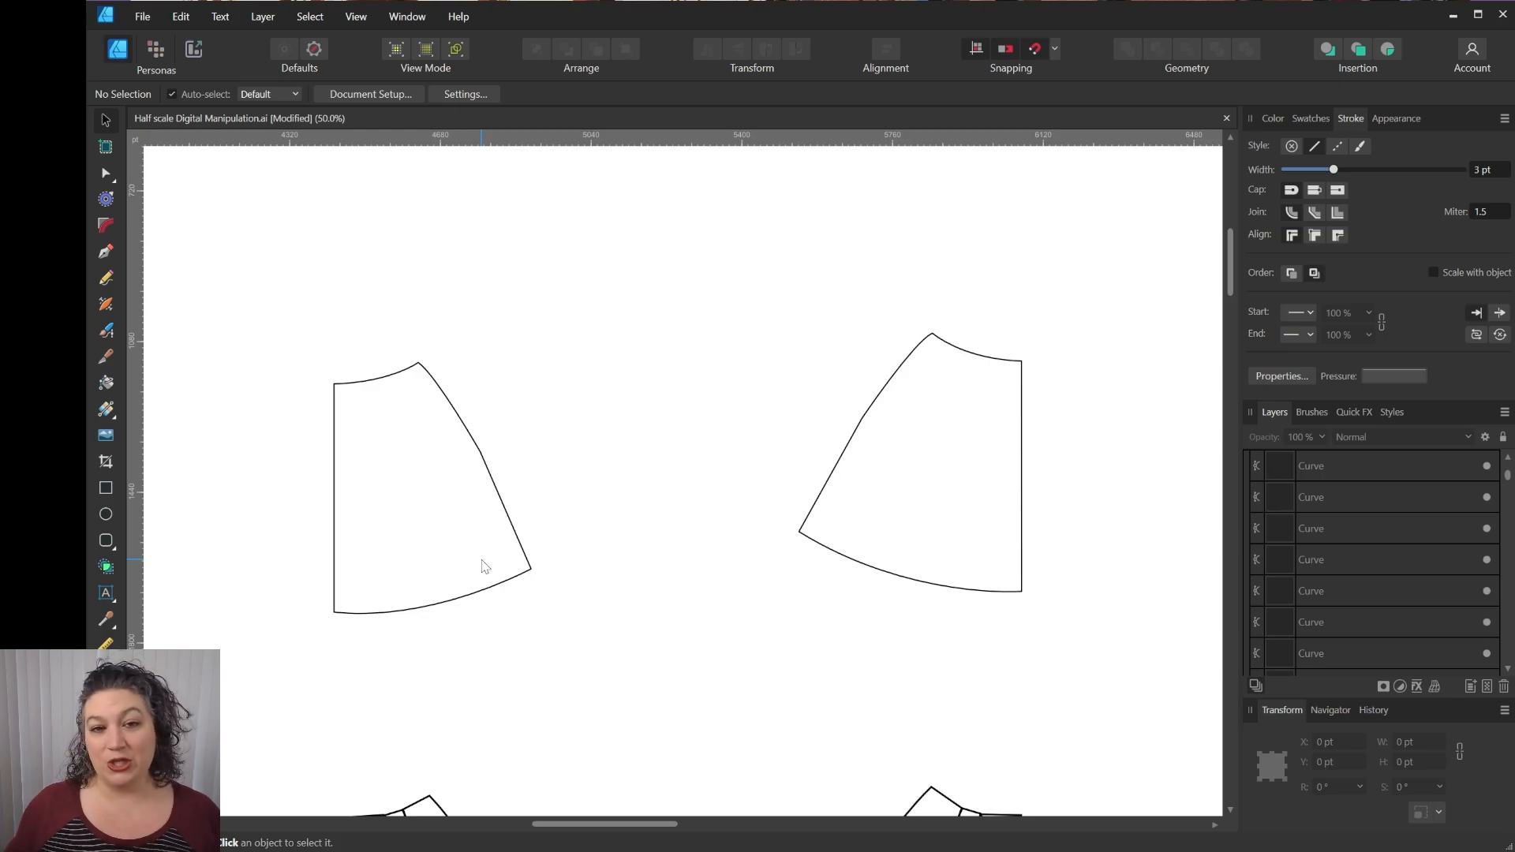
Measure the left skirt piece's waistline from corner to corner with the Measure tool.
{"action": "left_click", "coordinate": [389, 383]}
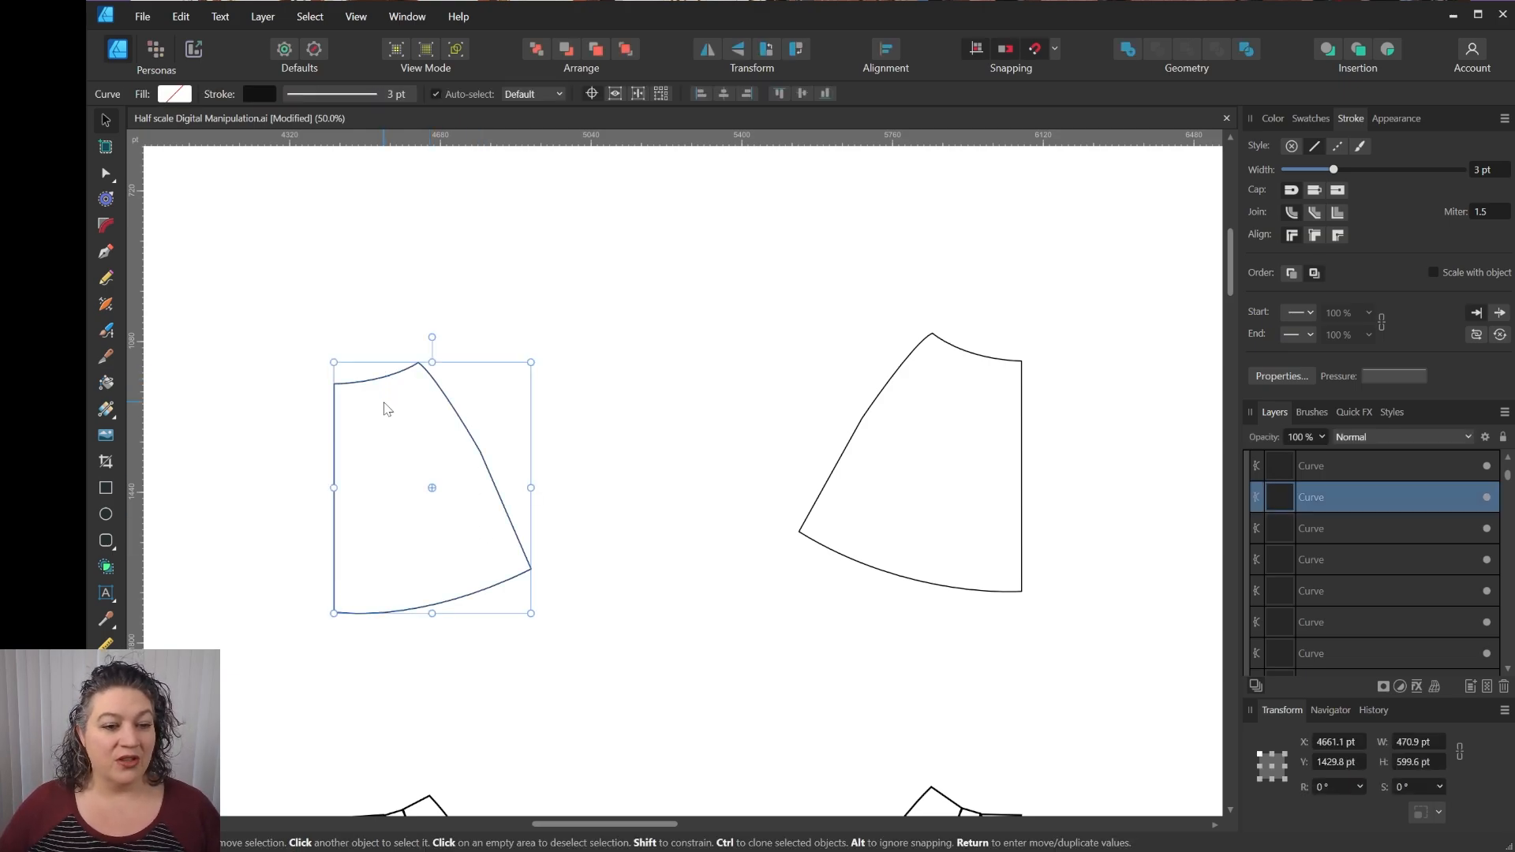
{"action": "scroll", "coordinate": [389, 410], "scroll_direction": "down", "scroll_amount": 1}
{"action": "left_click_drag", "start_coordinate": [386, 418], "coordinate": [405, 448]}
{"action": "scroll", "coordinate": [403, 438], "scroll_direction": "down", "scroll_amount": 2}
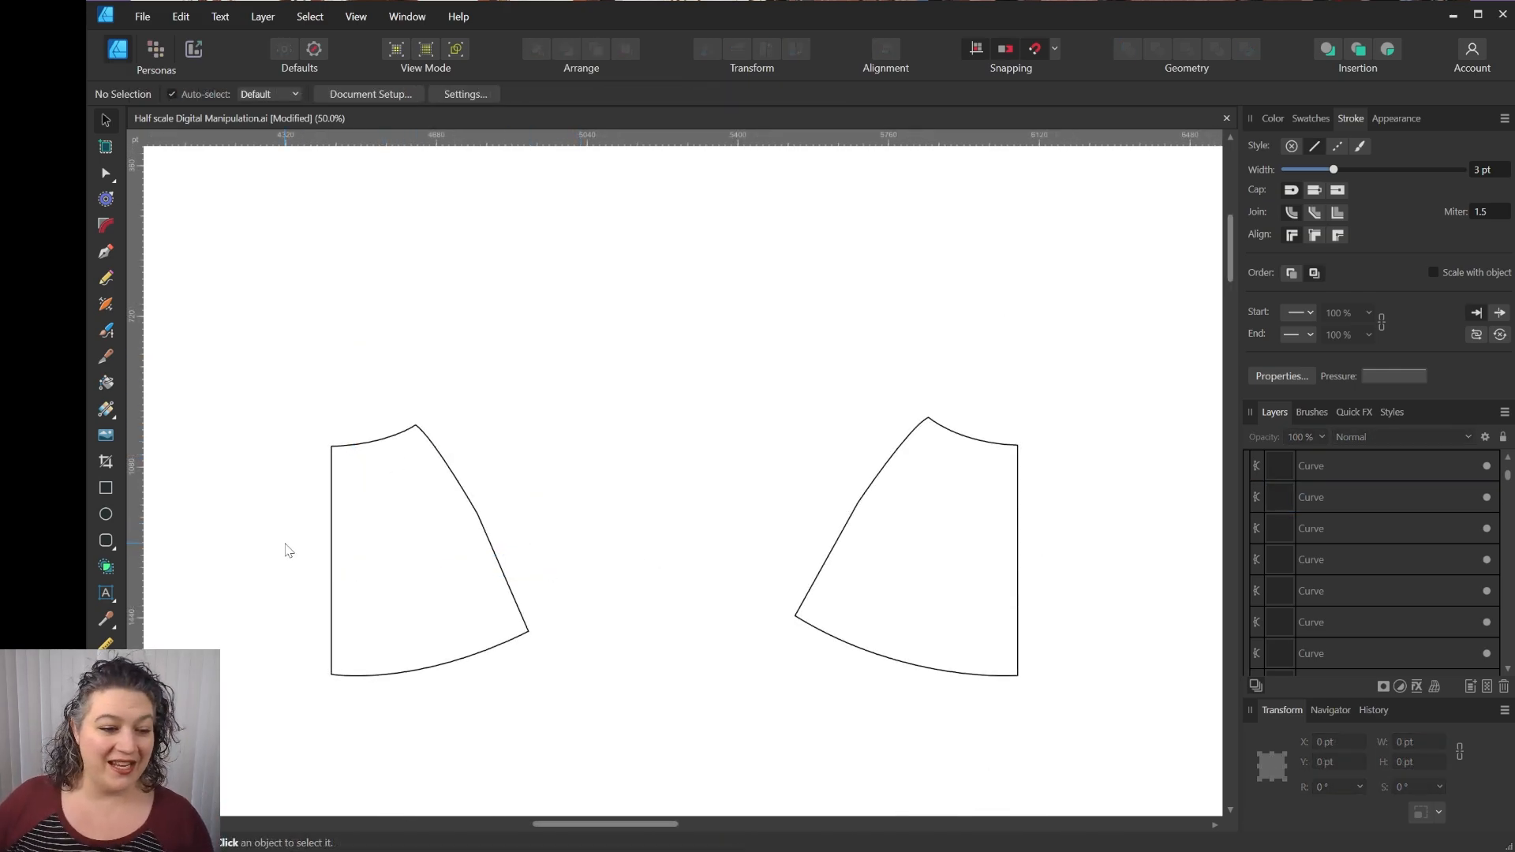
{"action": "left_click", "coordinate": [105, 643]}
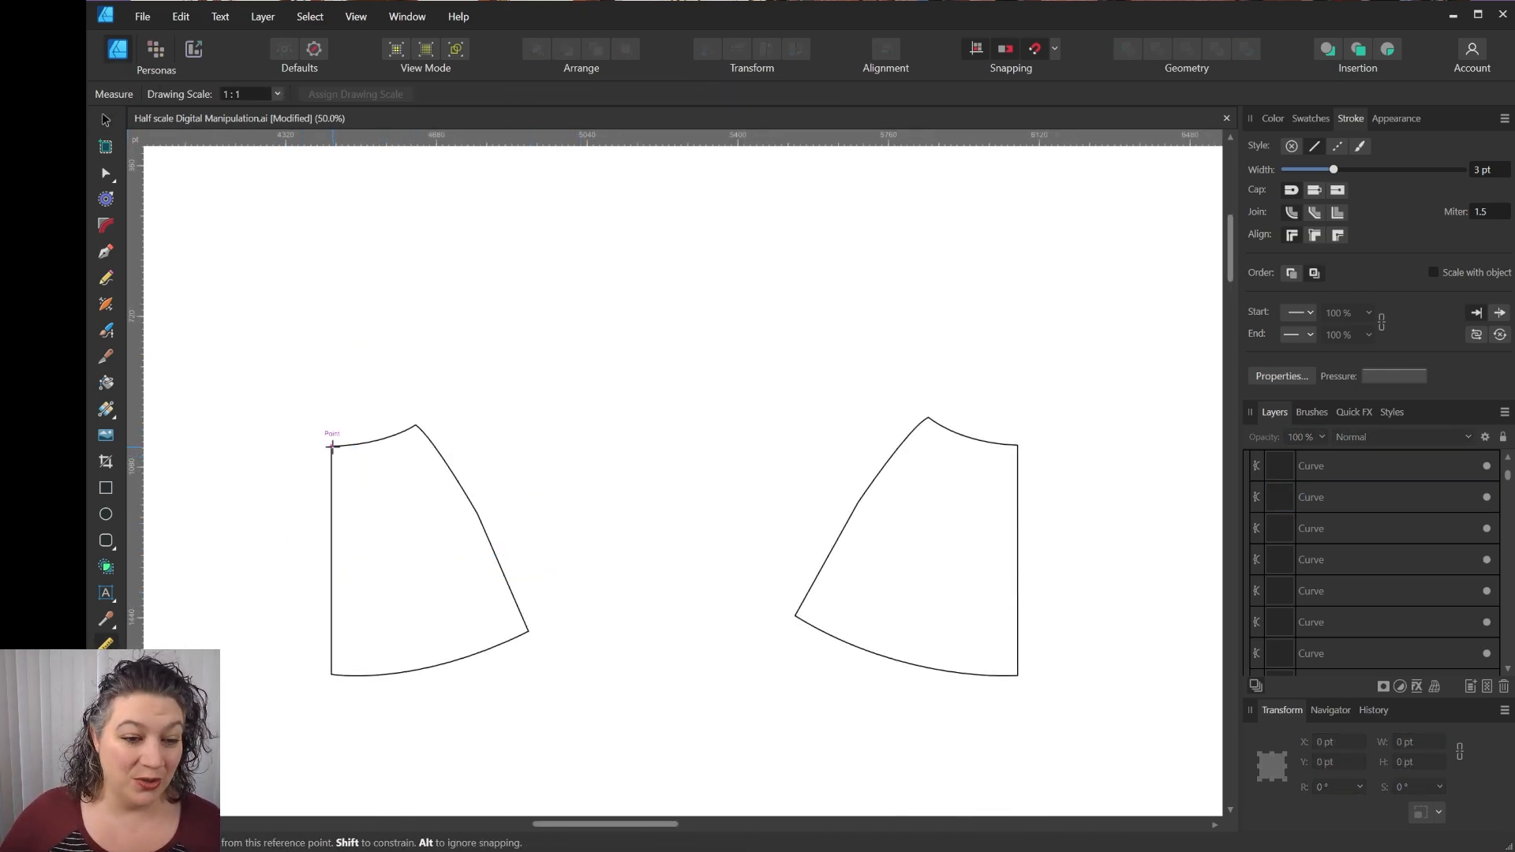
{"action": "left_click_drag", "start_coordinate": [348, 445], "coordinate": [415, 426]}
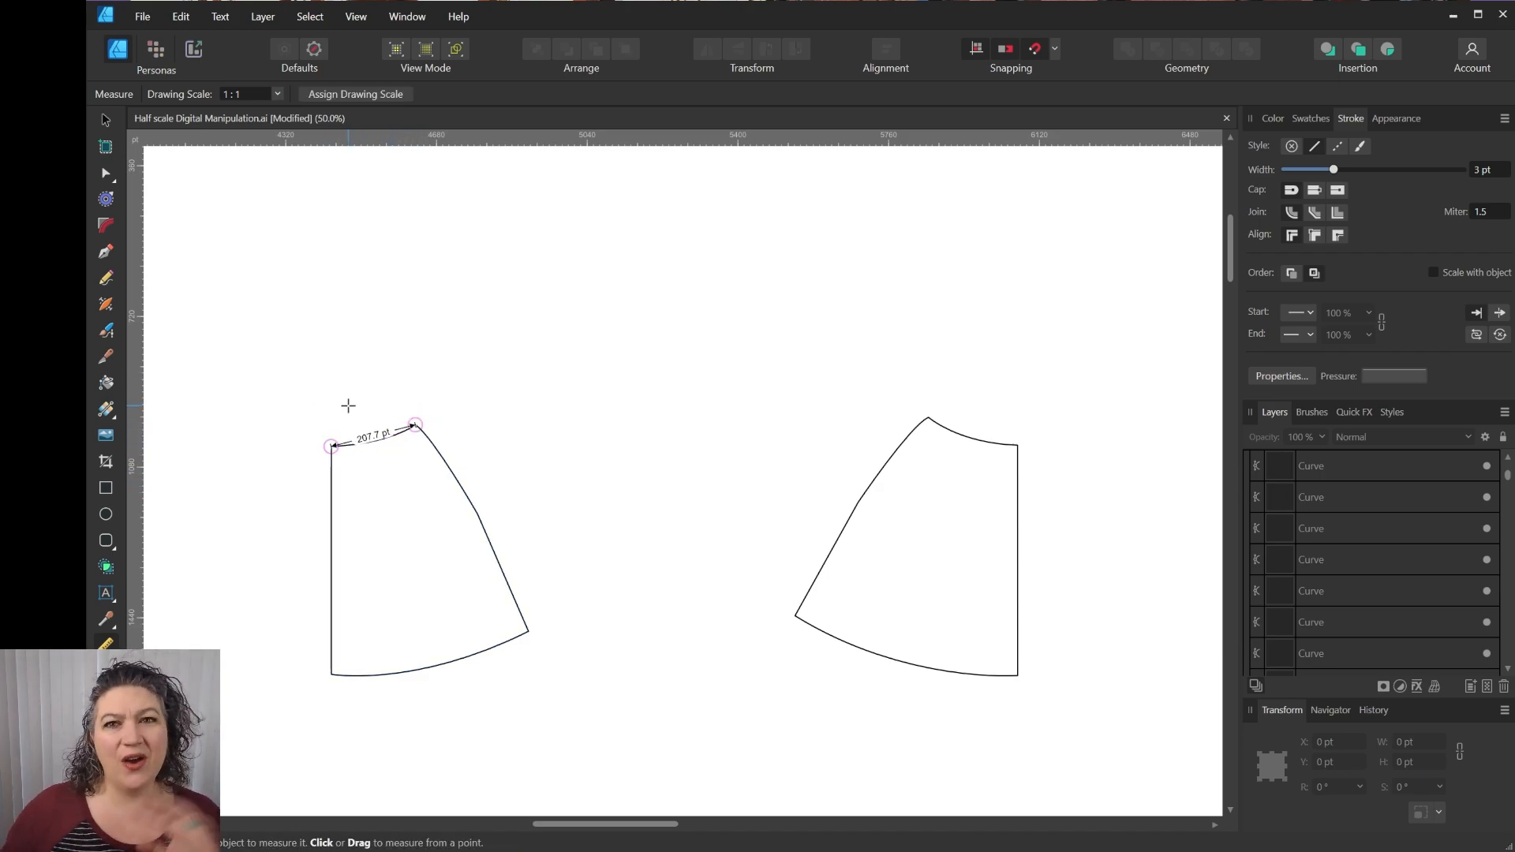
Change the document units to inches in Document Setup.
{"action": "left_click", "coordinate": [134, 16]}
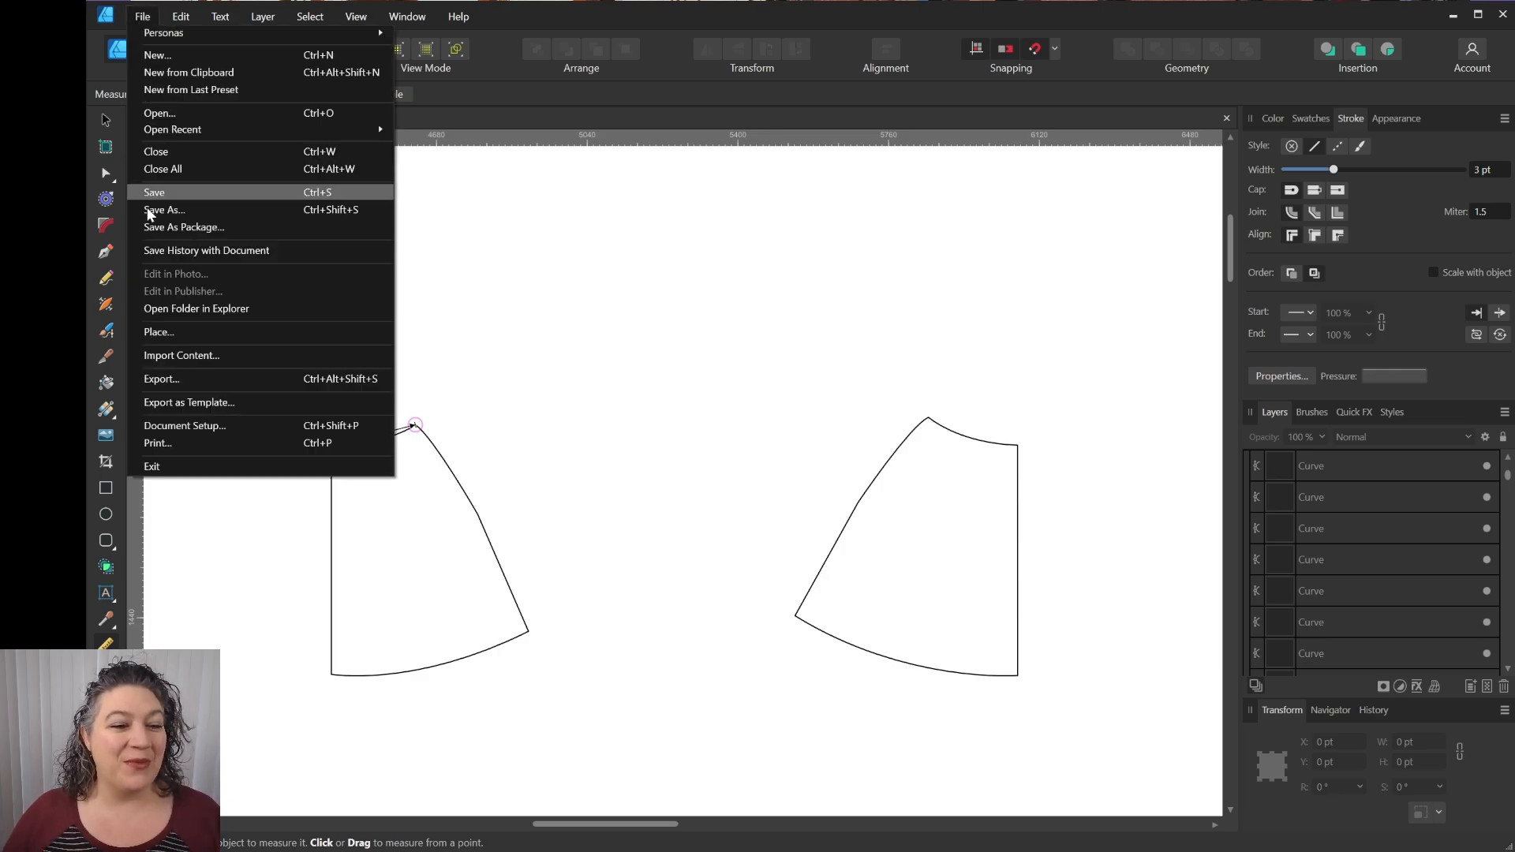
{"action": "left_click", "coordinate": [201, 433]}
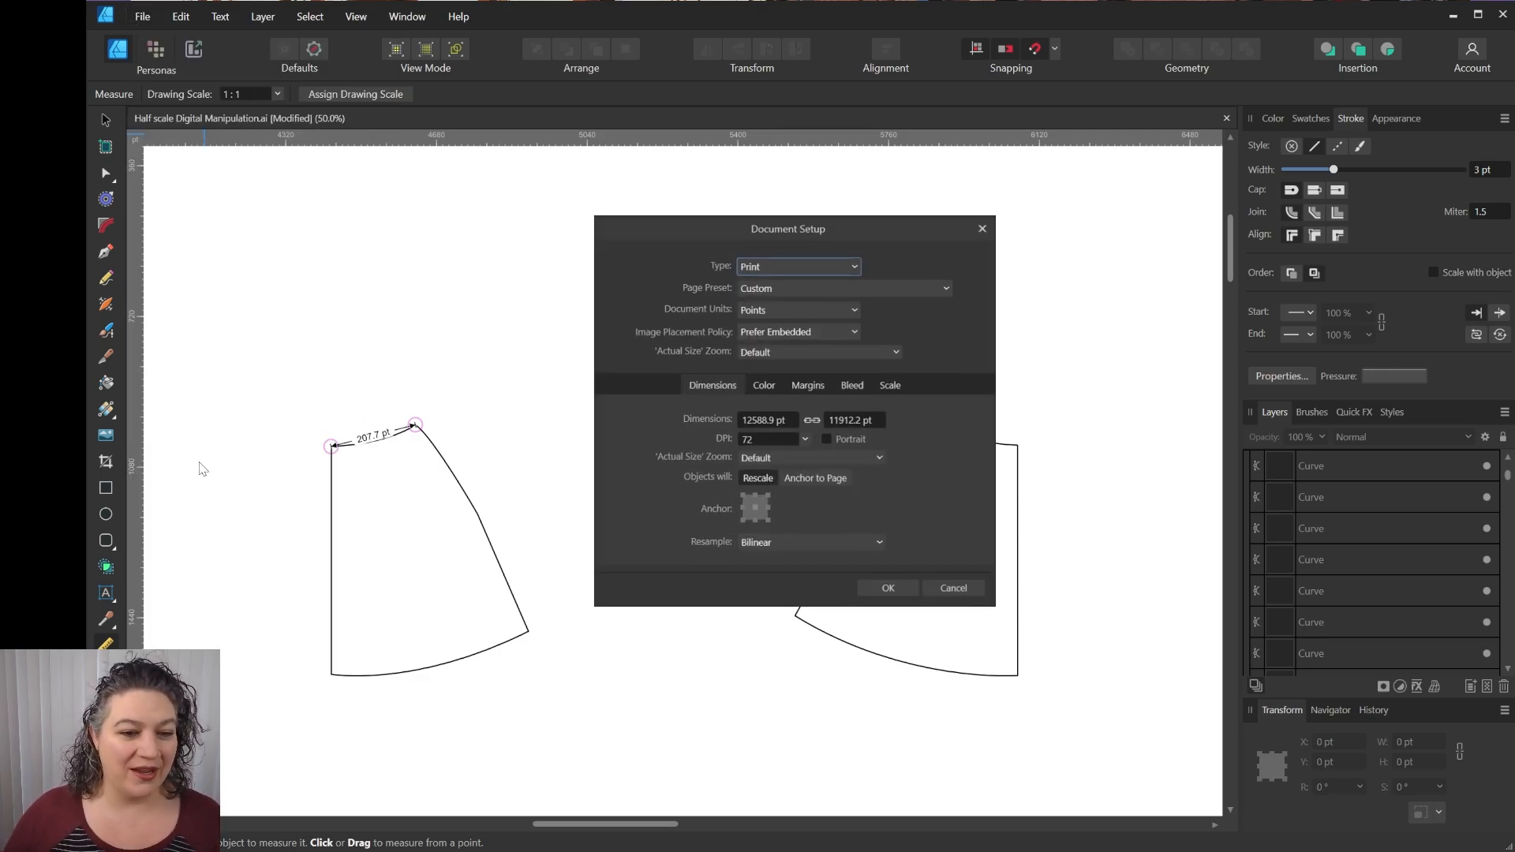
{"action": "left_click", "coordinate": [787, 310]}
{"action": "left_click", "coordinate": [778, 391]}
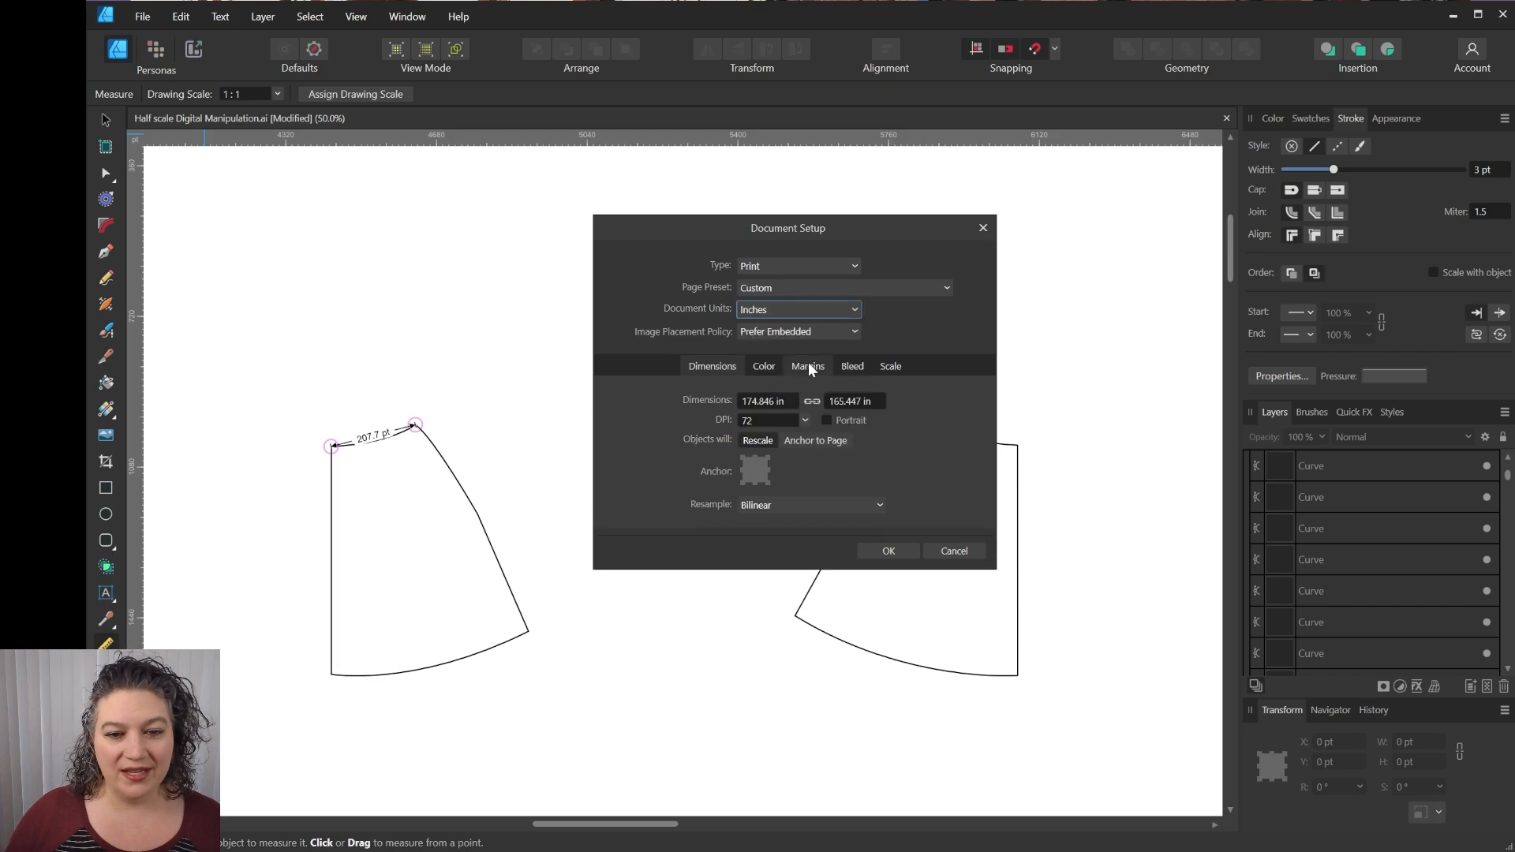
{"action": "left_click", "coordinate": [889, 551]}
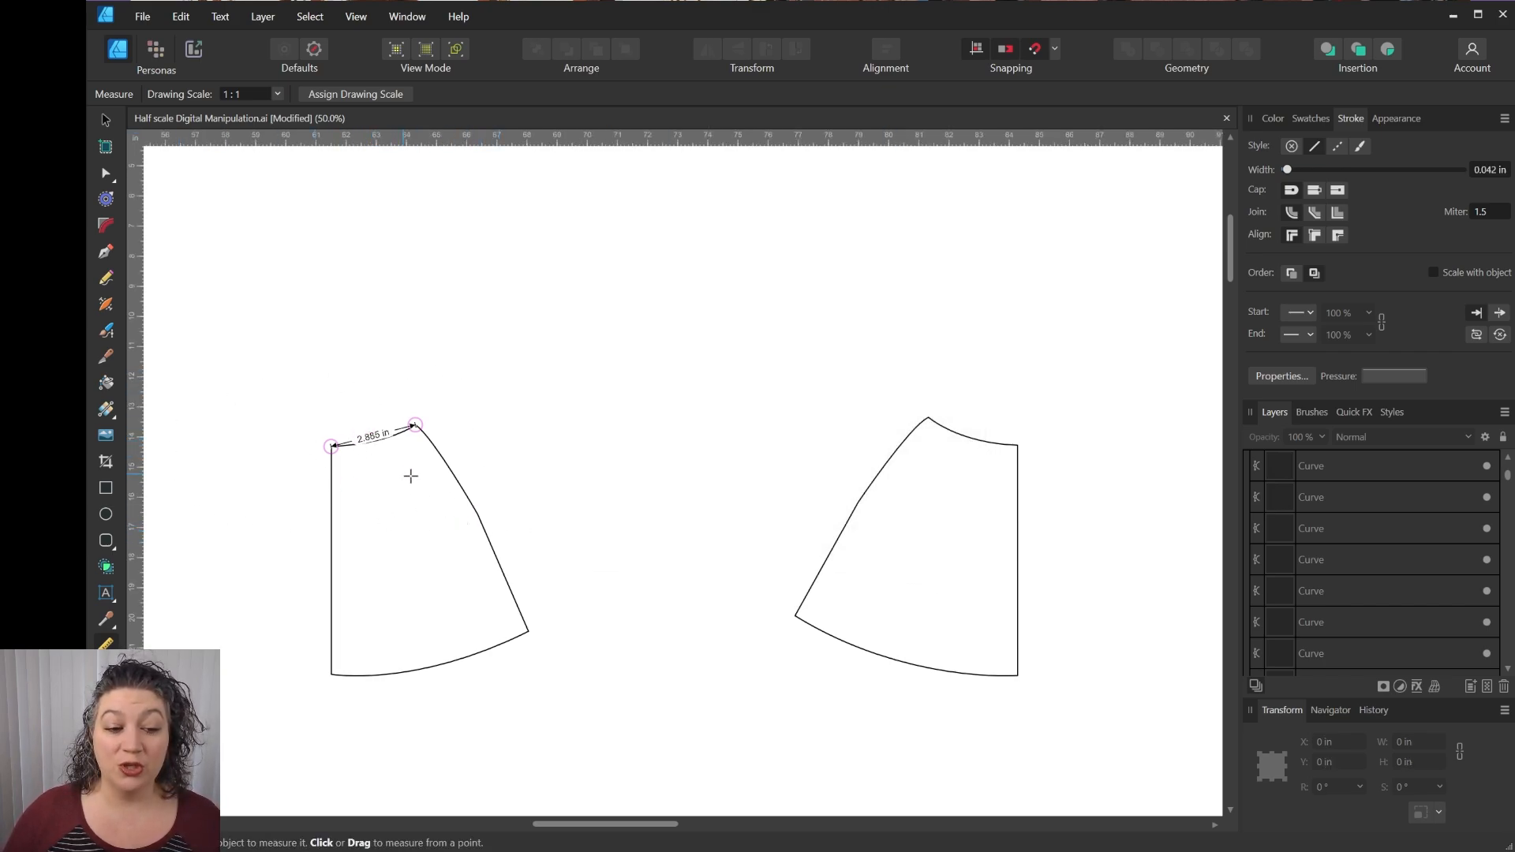
Measure the left skirt piece's waistline again, between points on the curve just inside its two ends.
{"action": "key", "text": "ctrl+plus"}
{"action": "key", "text": "ctrl+plus"}
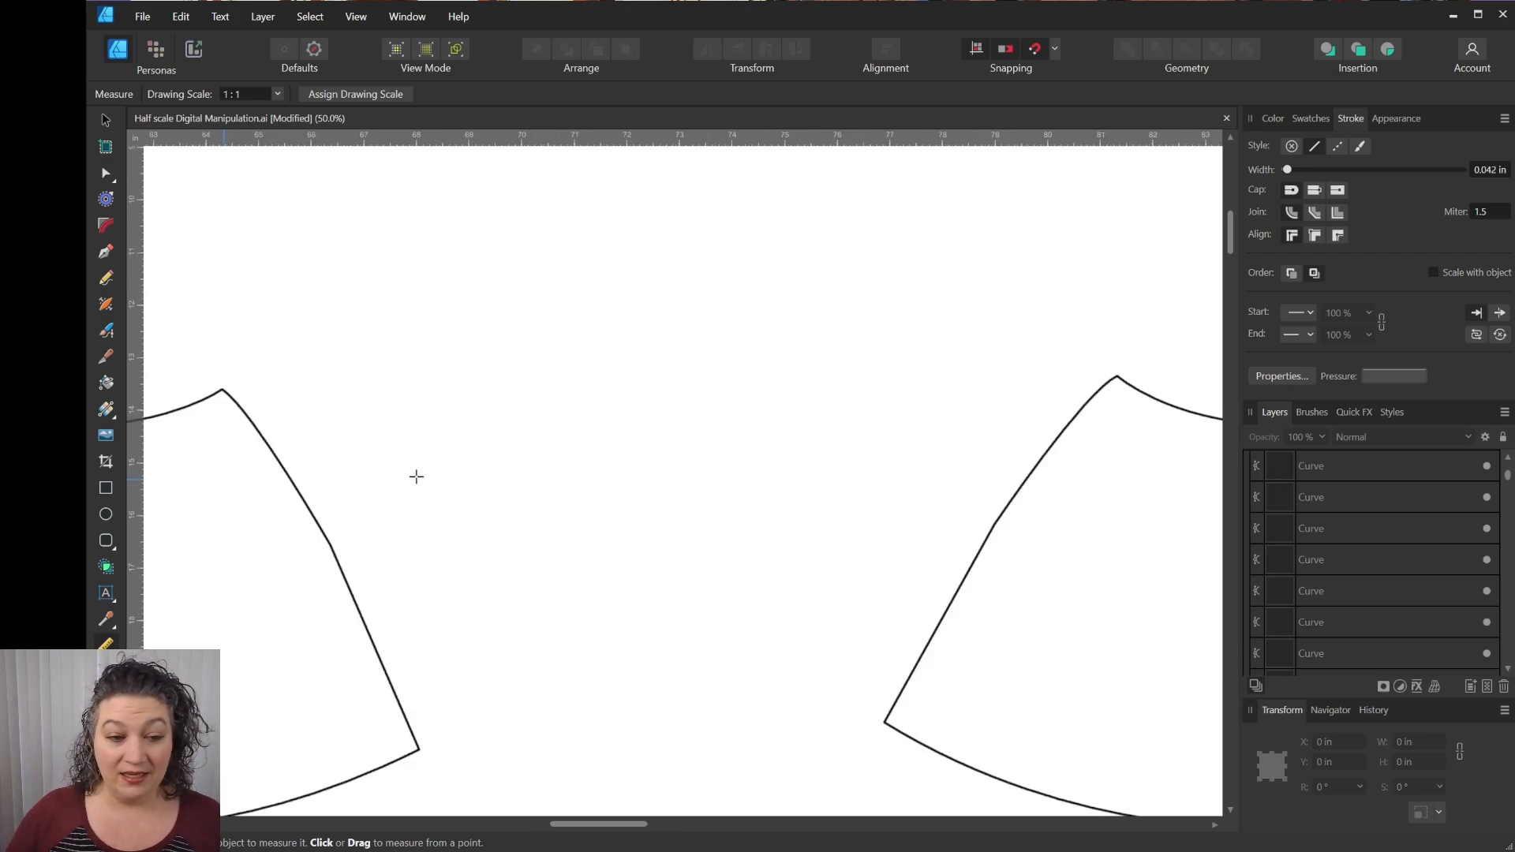
{"action": "left_click_drag", "start_coordinate": [427, 527], "coordinate": [930, 301]}
{"action": "scroll", "coordinate": [838, 412], "scroll_direction": "up", "scroll_amount": 5}
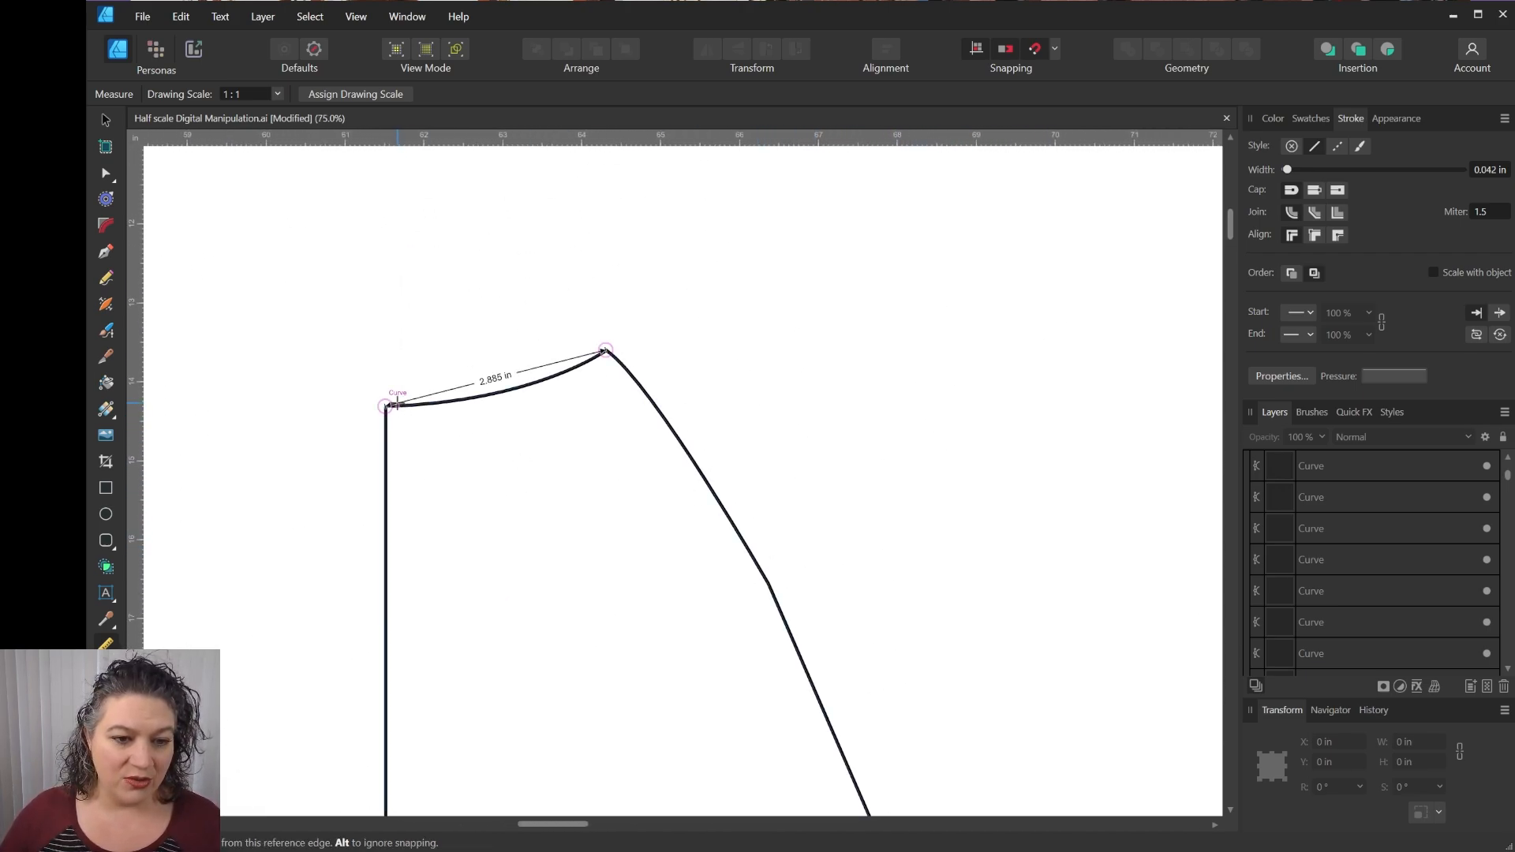
{"action": "left_click_drag", "start_coordinate": [397, 405], "coordinate": [600, 352]}
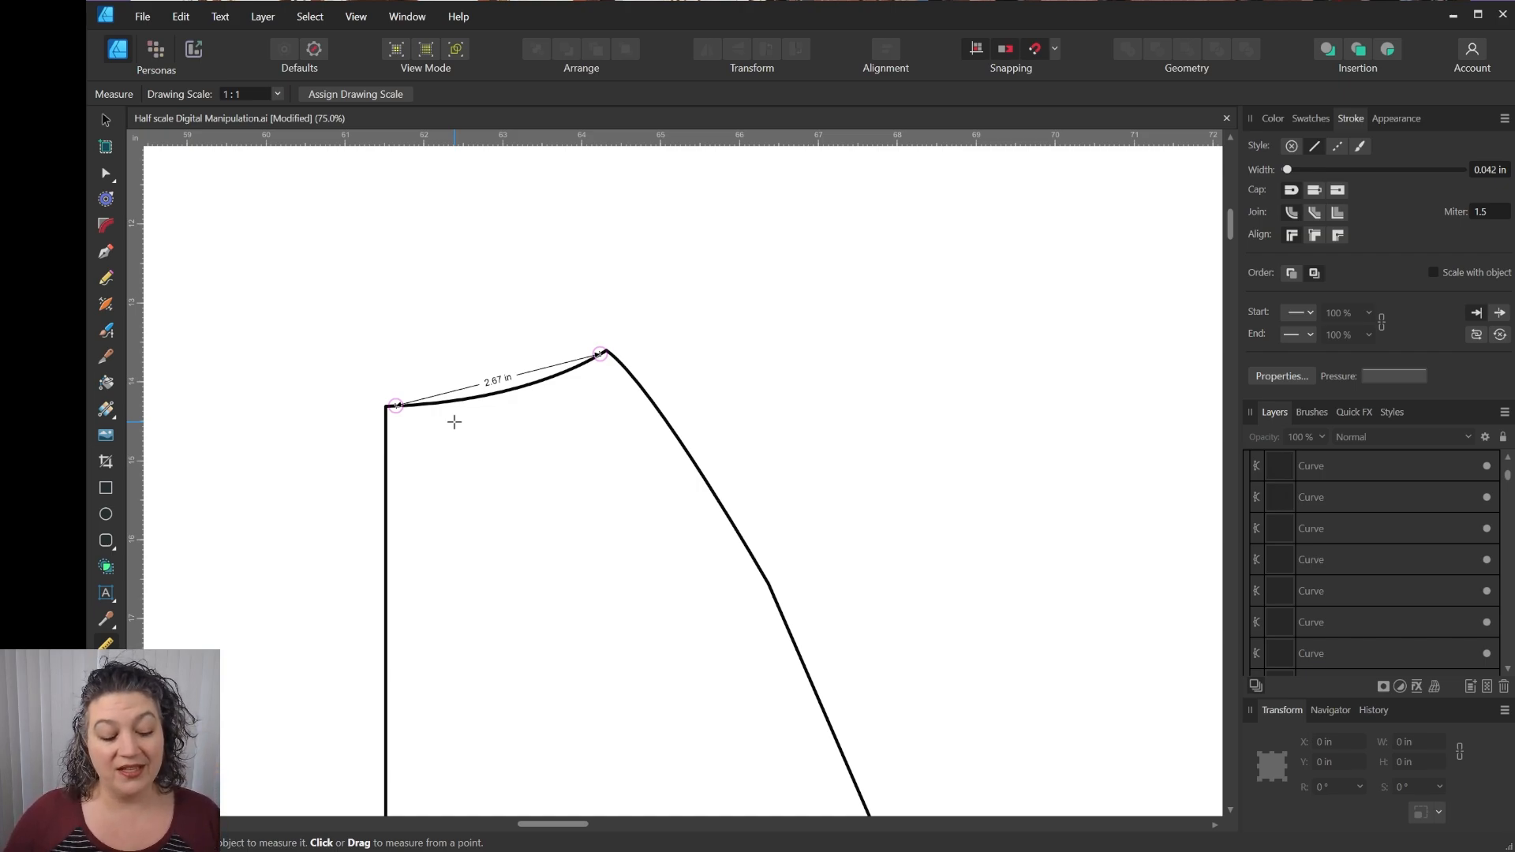
Undo the document units change and leave the Measure tool.
{"action": "key", "text": "ctrl+z"}
{"action": "key", "text": "ctrl+minus"}
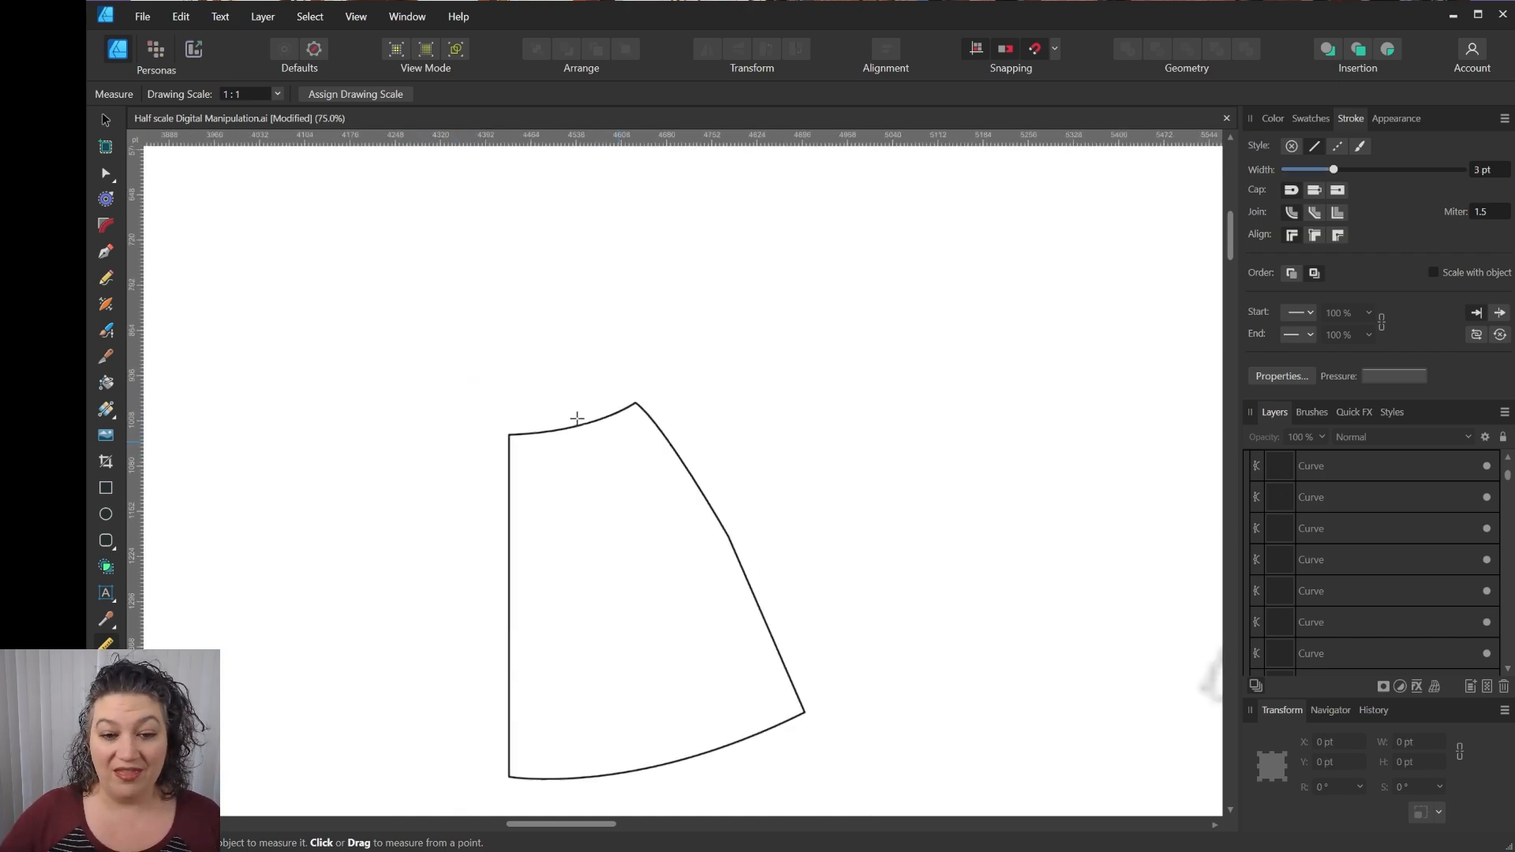
{"action": "mouse_move", "coordinate": [575, 419]}
{"action": "left_click_drag", "start_coordinate": [708, 439], "coordinate": [489, 302]}
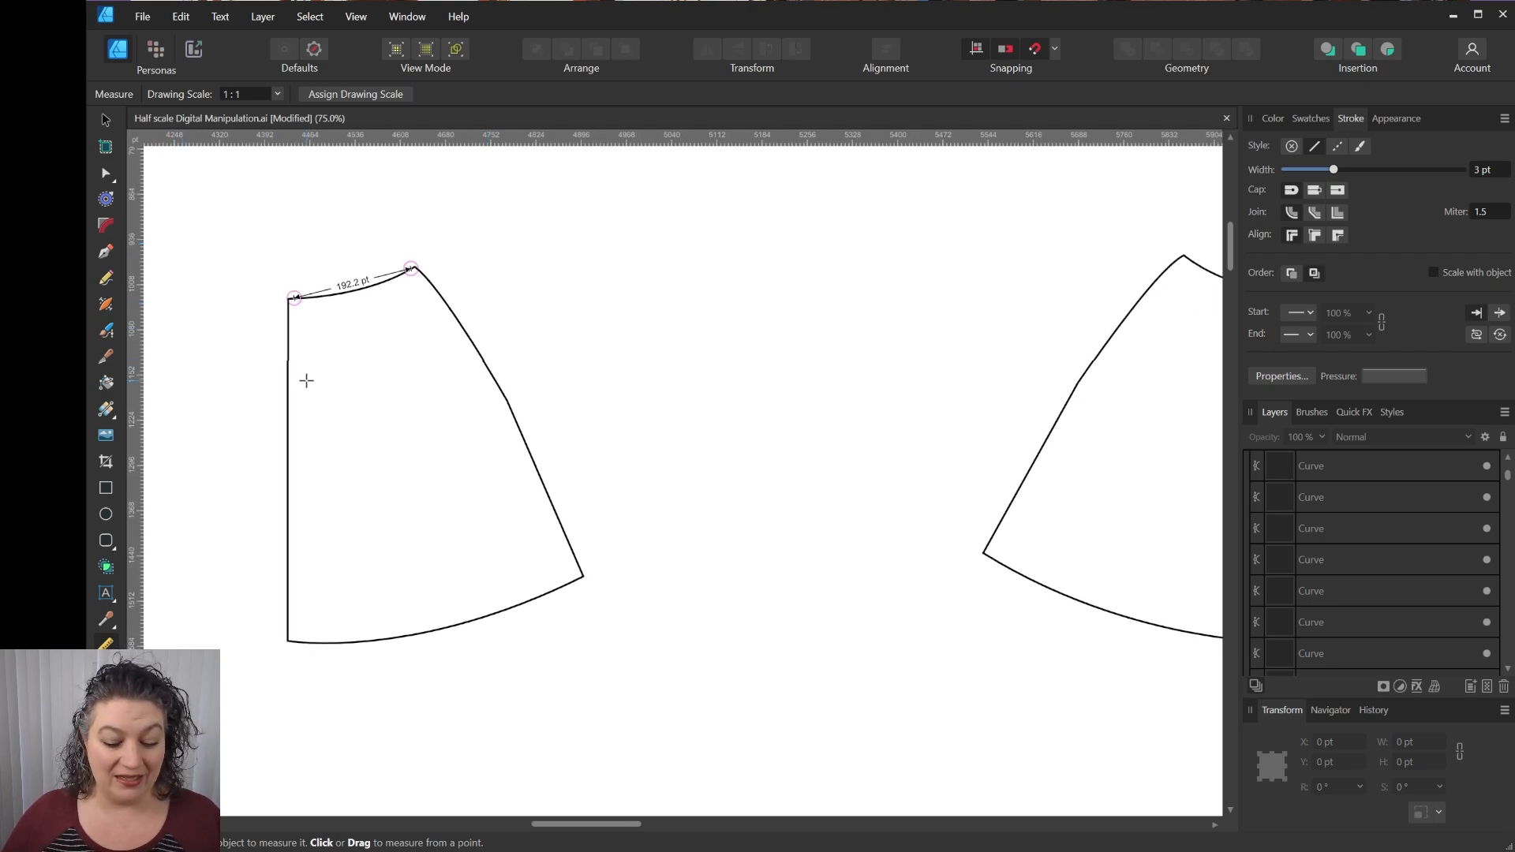
{"action": "key", "text": "v"}
{"action": "scroll", "coordinate": [517, 372], "scroll_direction": "up", "scroll_amount": 3}
{"action": "scroll", "coordinate": [518, 372], "scroll_direction": "right", "scroll_amount": 3}
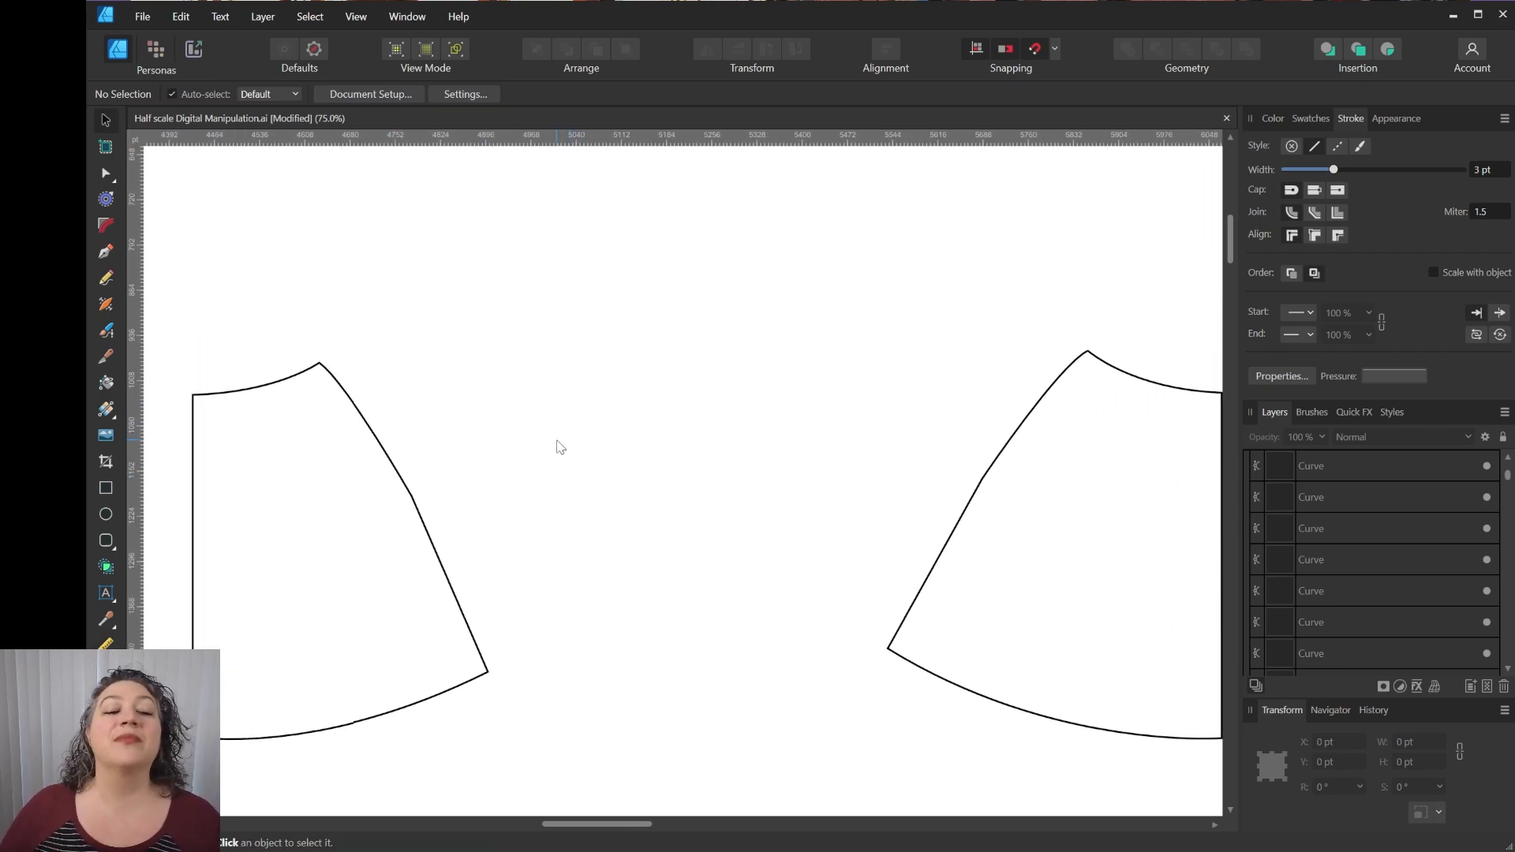
{"action": "left_click_drag", "start_coordinate": [560, 447], "coordinate": [543, 432]}
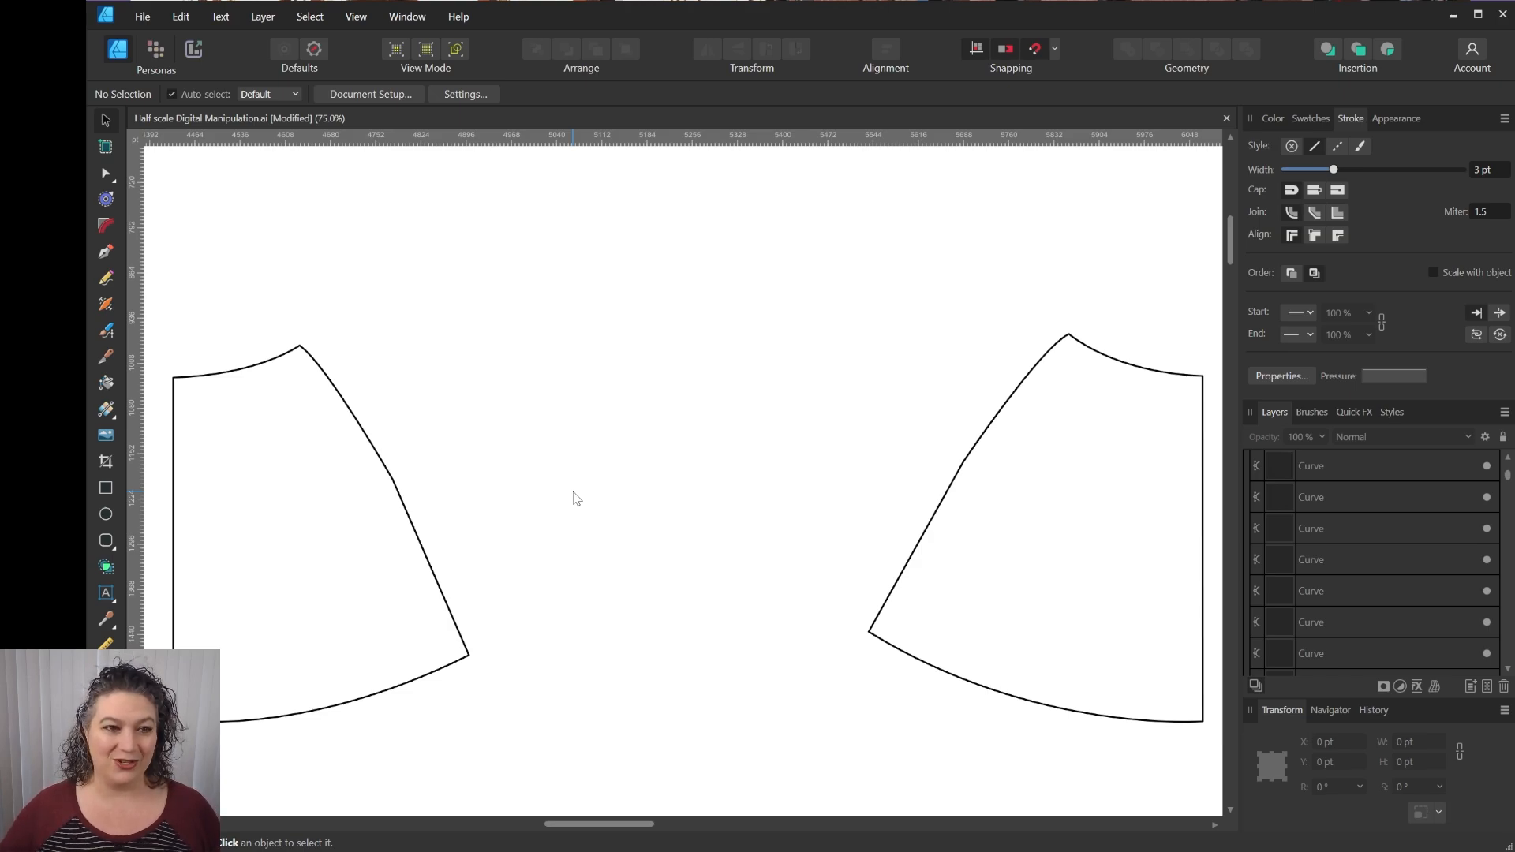
Slice the left skirt piece into four panels with three straight Knife cuts from waistline to hem, then deselect it.
{"action": "key", "text": "k"}
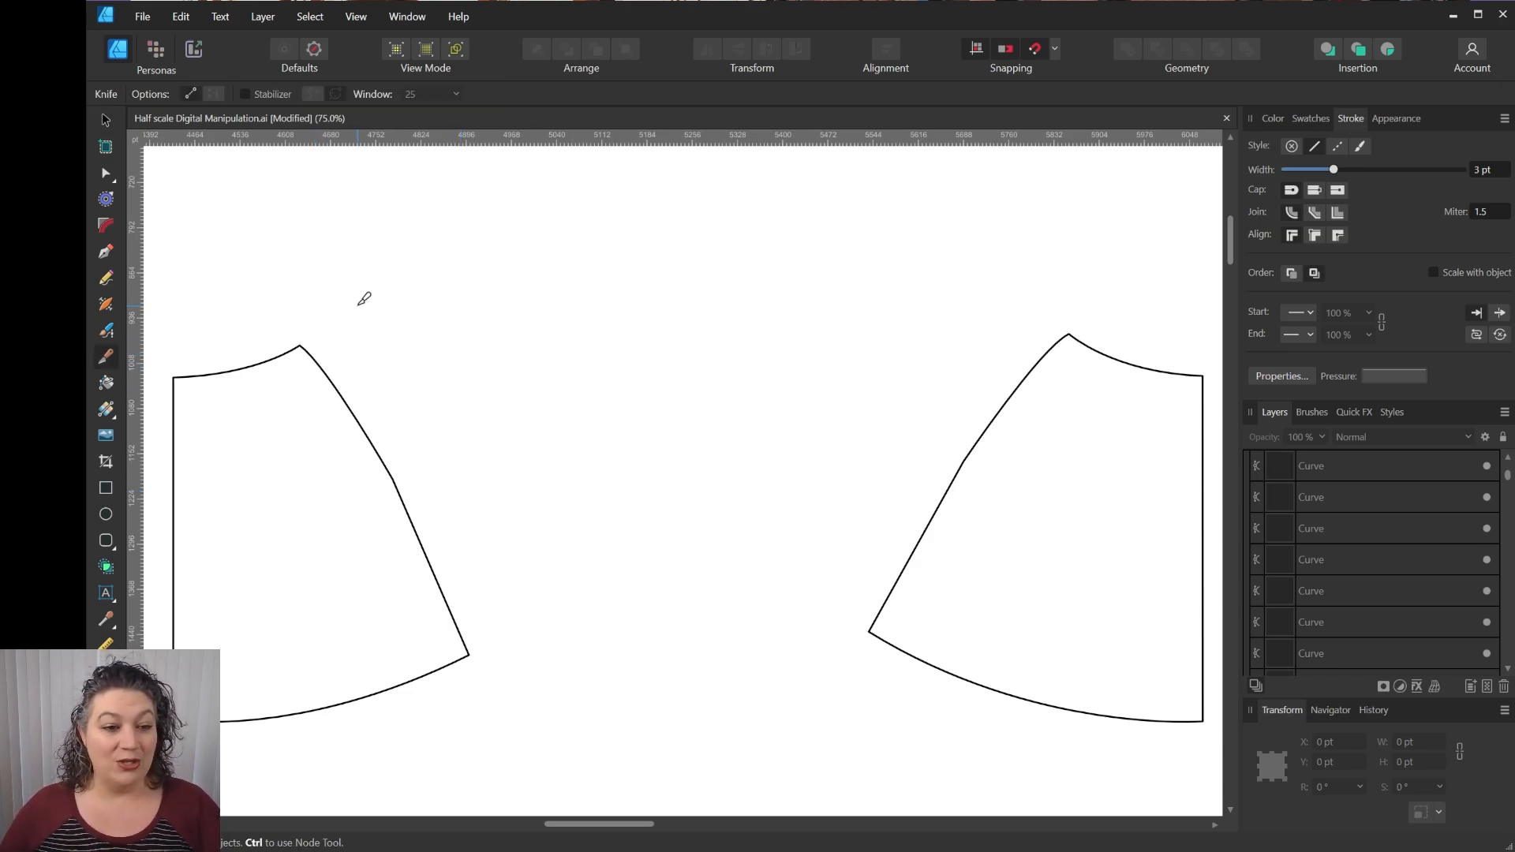
{"action": "left_click_drag", "start_coordinate": [155, 316], "coordinate": [500, 721]}
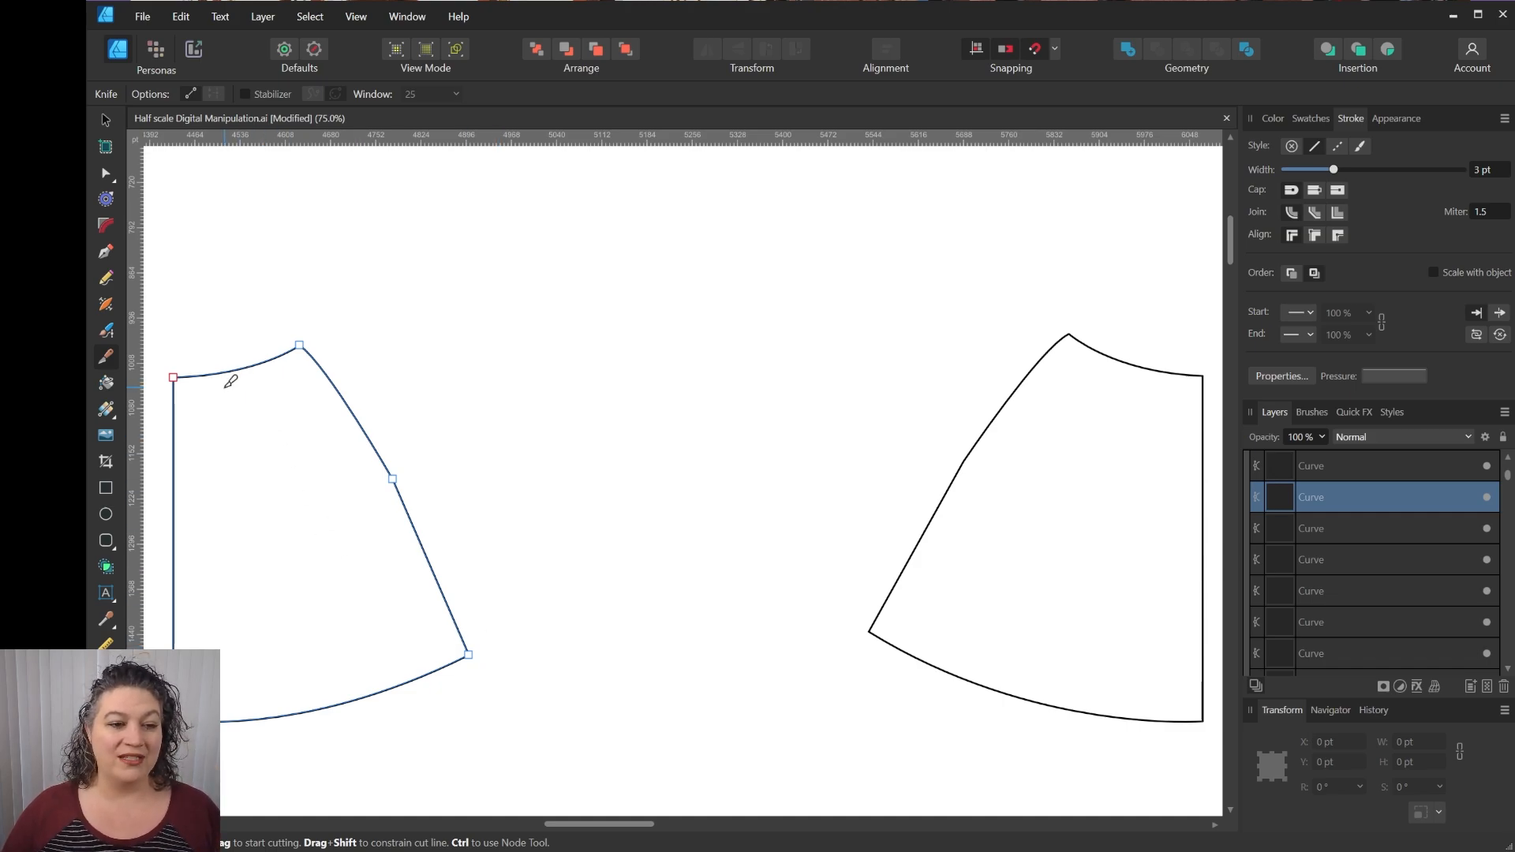
{"action": "left_click_drag", "start_coordinate": [207, 346], "coordinate": [206, 757]}
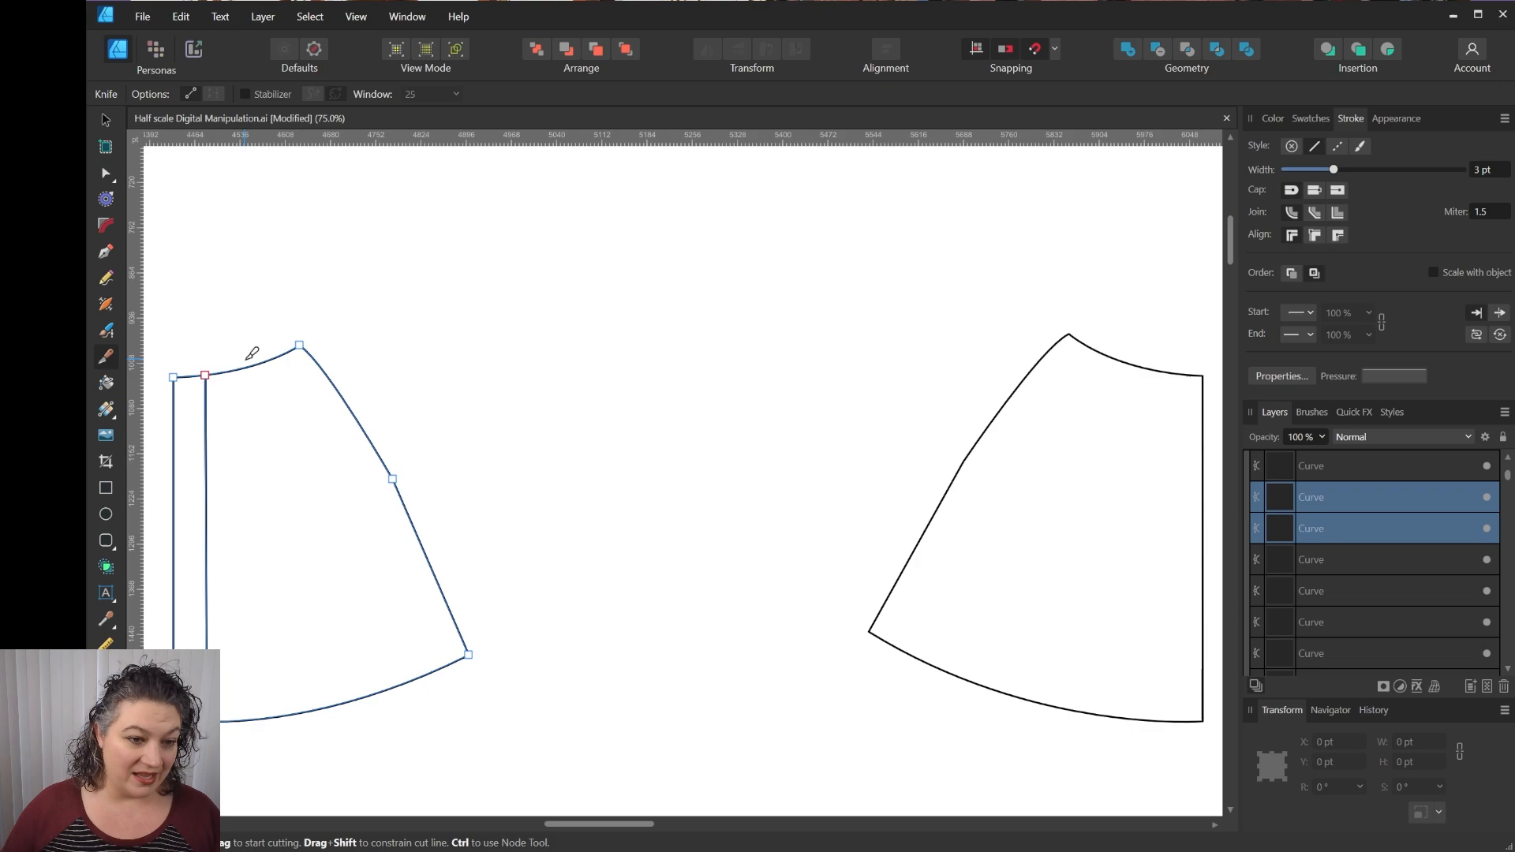
{"action": "left_click_drag", "start_coordinate": [243, 347], "coordinate": [281, 744]}
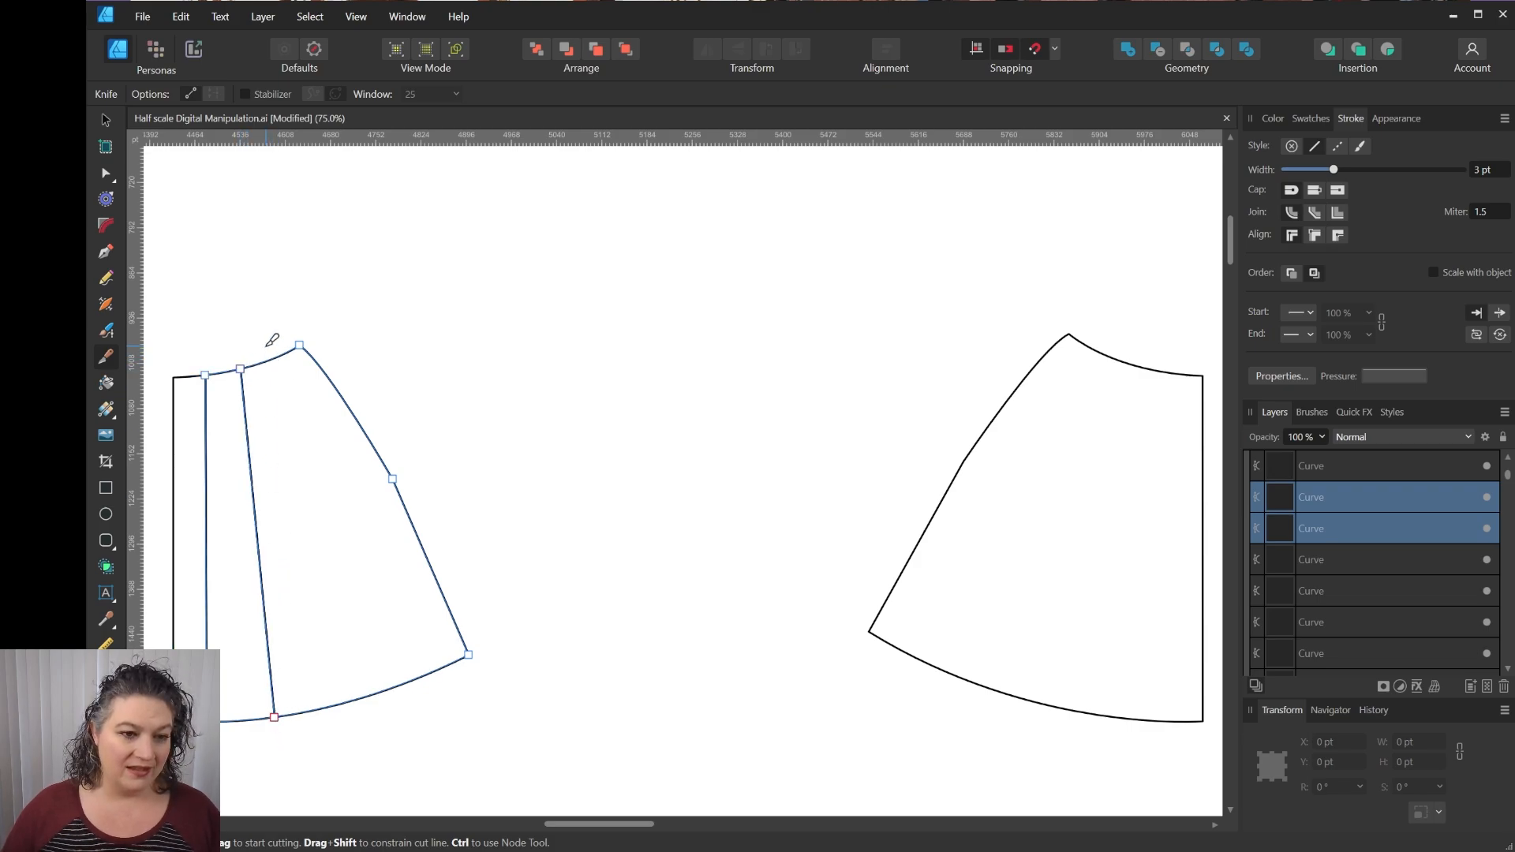
{"action": "left_click_drag", "start_coordinate": [271, 339], "coordinate": [413, 744]}
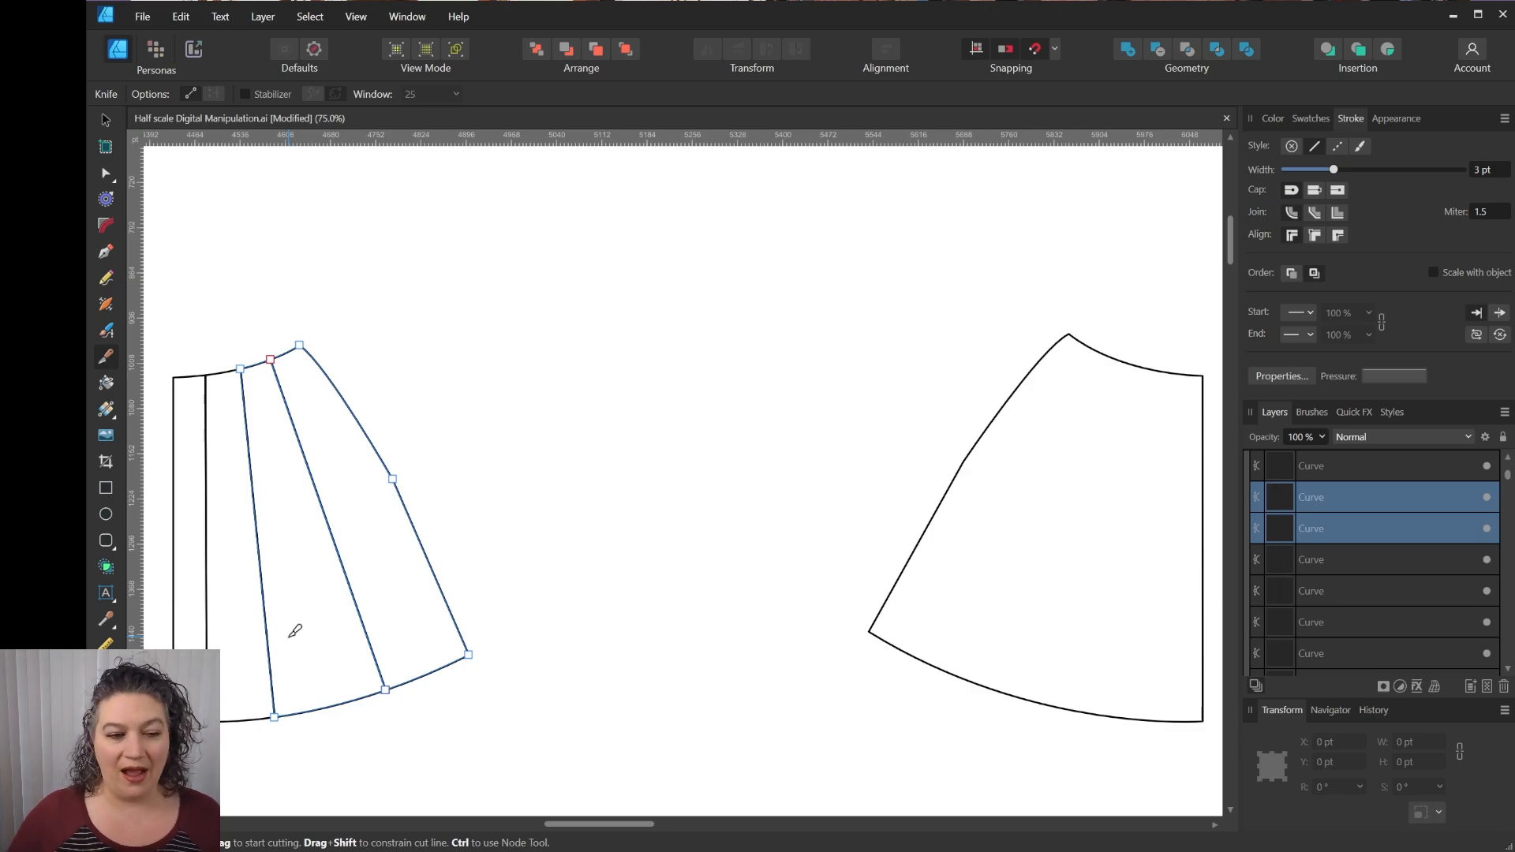
{"action": "key", "text": "v"}
{"action": "left_click", "coordinate": [531, 431]}
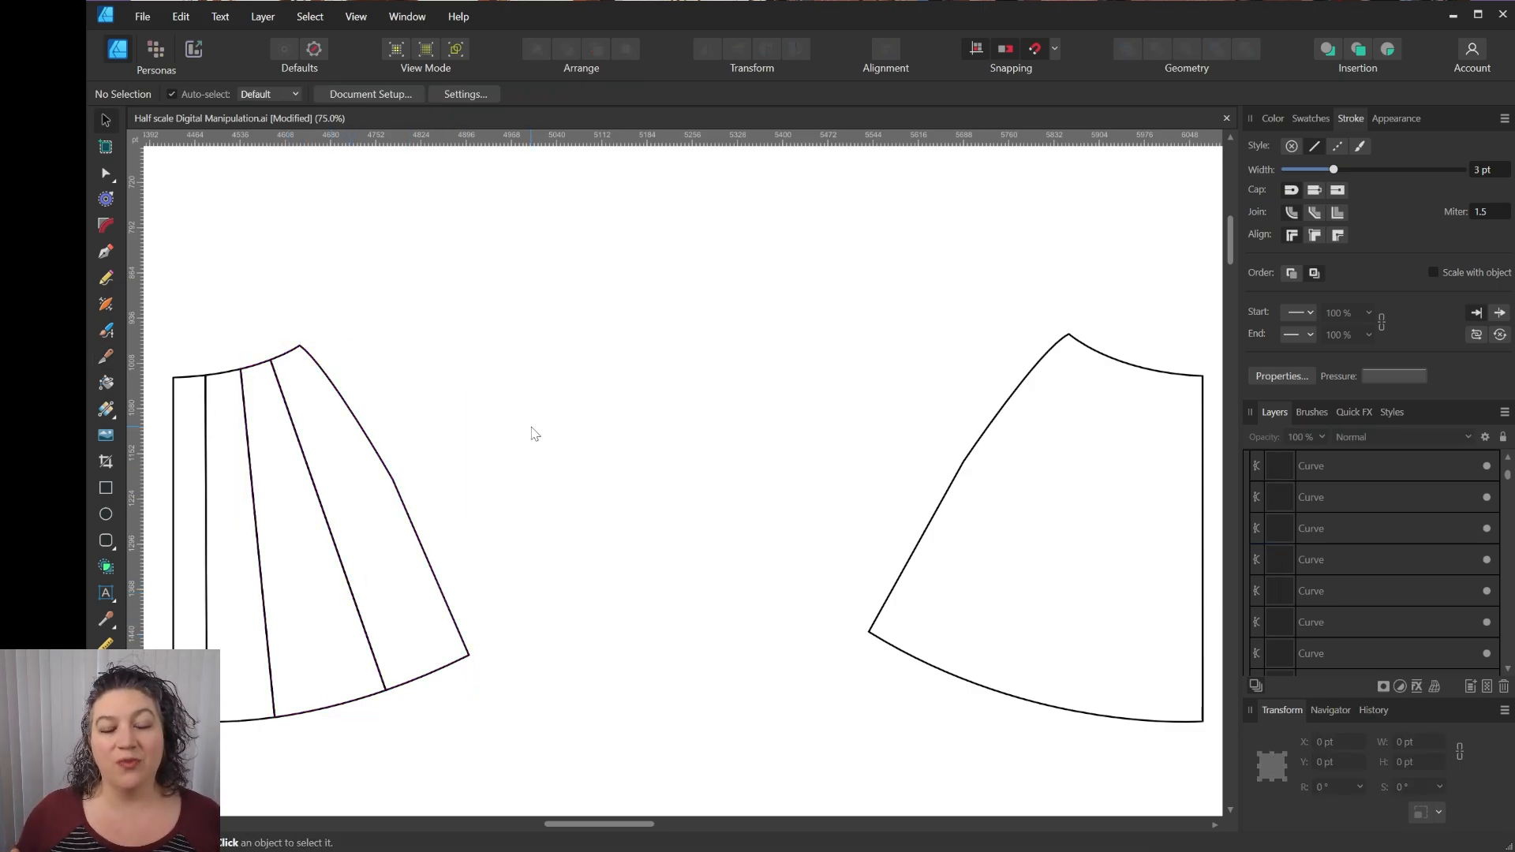
{"action": "left_click_drag", "start_coordinate": [525, 485], "coordinate": [642, 473]}
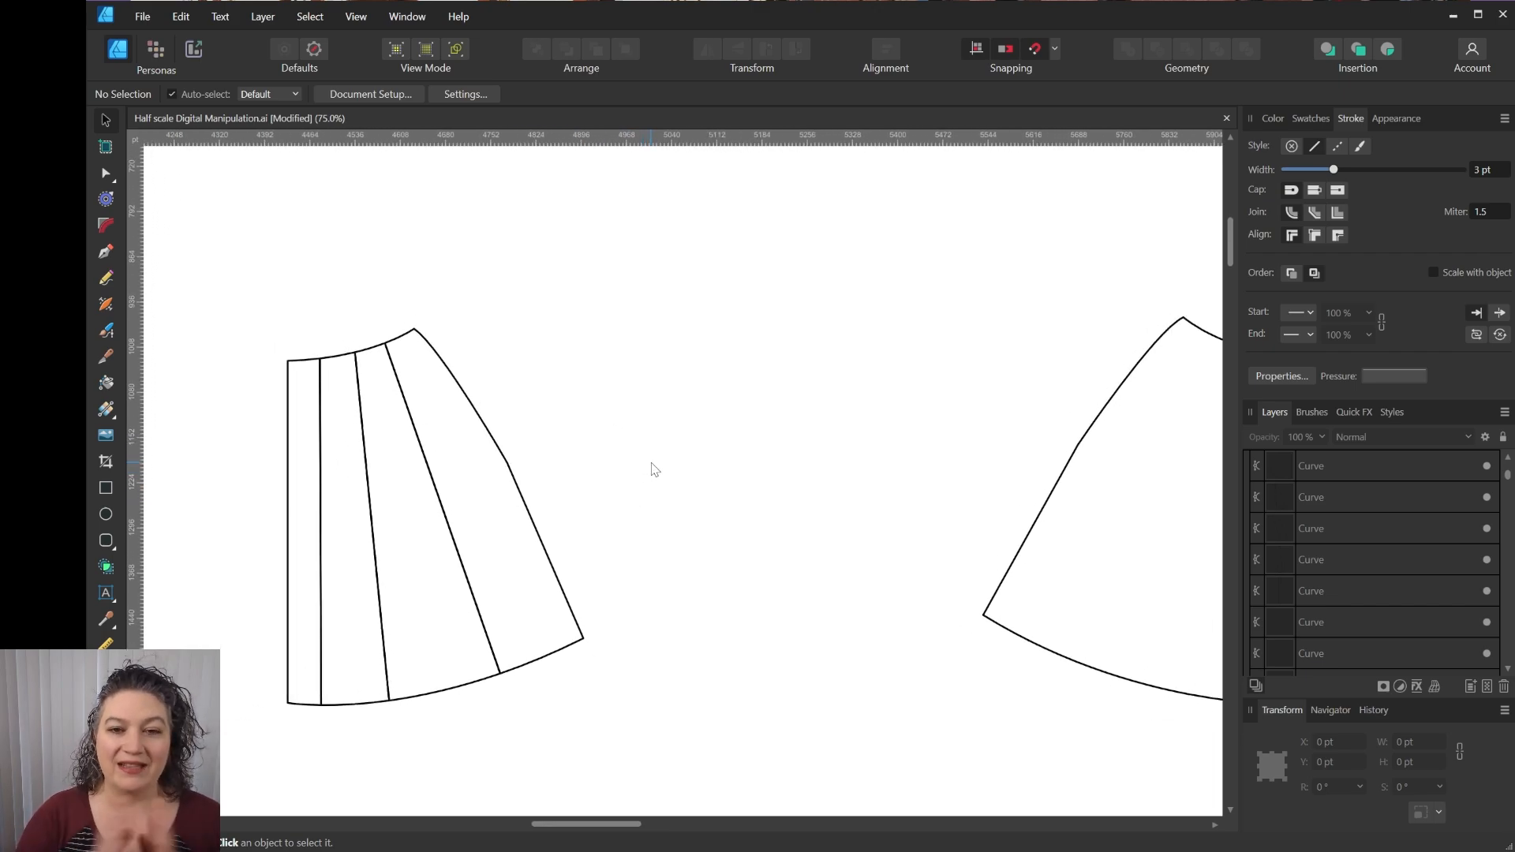
Select the three panels beside the narrow straight strip, detach the Transform panel to float between the skirt pieces, and deselect the panels.
{"action": "left_click_drag", "start_coordinate": [581, 277], "coordinate": [329, 755]}
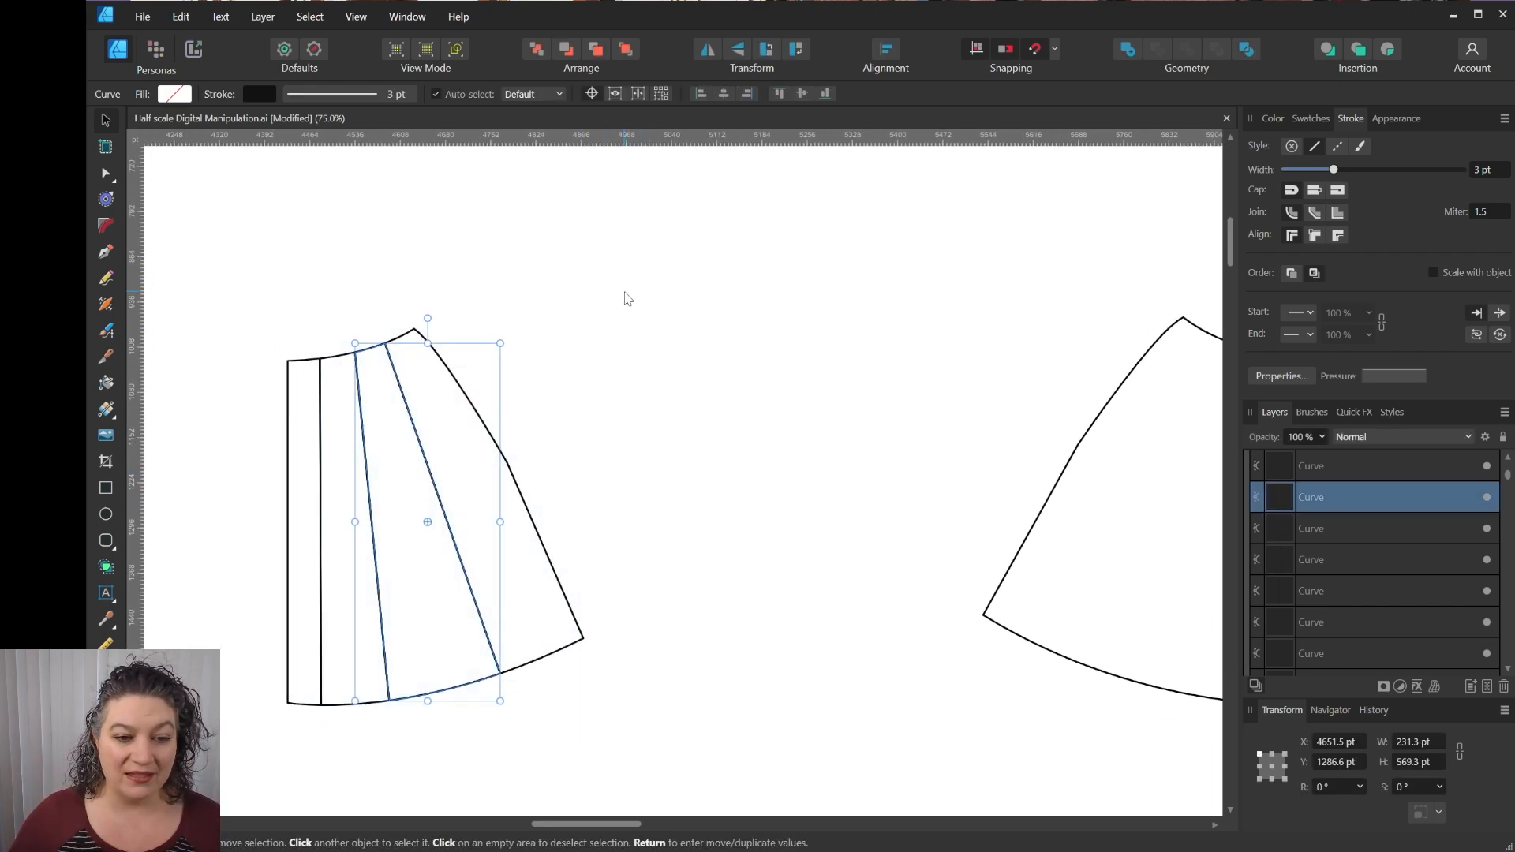
{"action": "left_click_drag", "start_coordinate": [633, 272], "coordinate": [310, 756]}
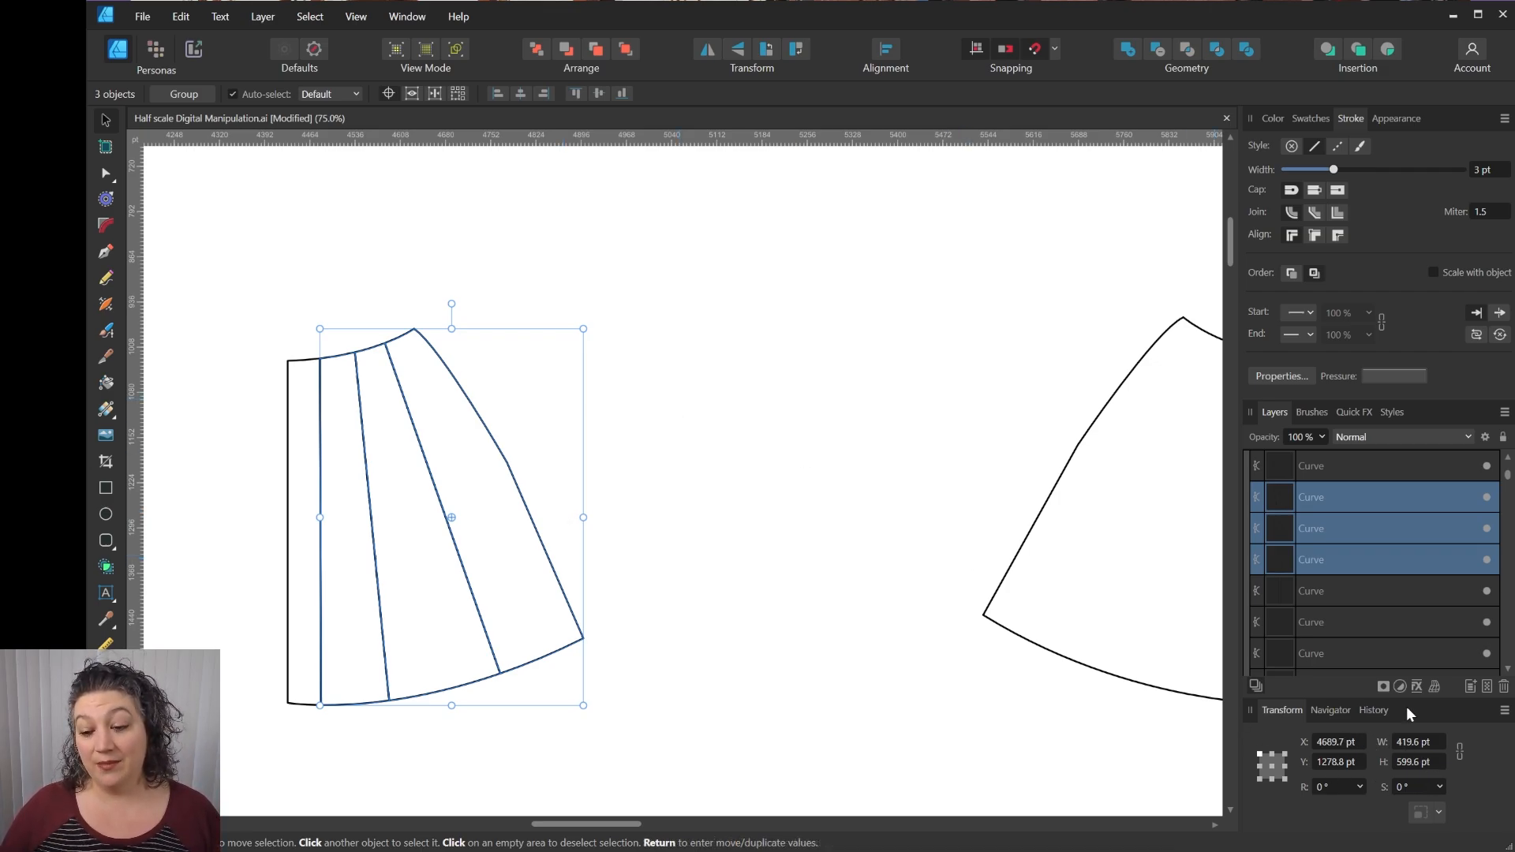
{"action": "left_click_drag", "start_coordinate": [1408, 704], "coordinate": [1409, 706]}
{"action": "left_click", "coordinate": [1433, 712]}
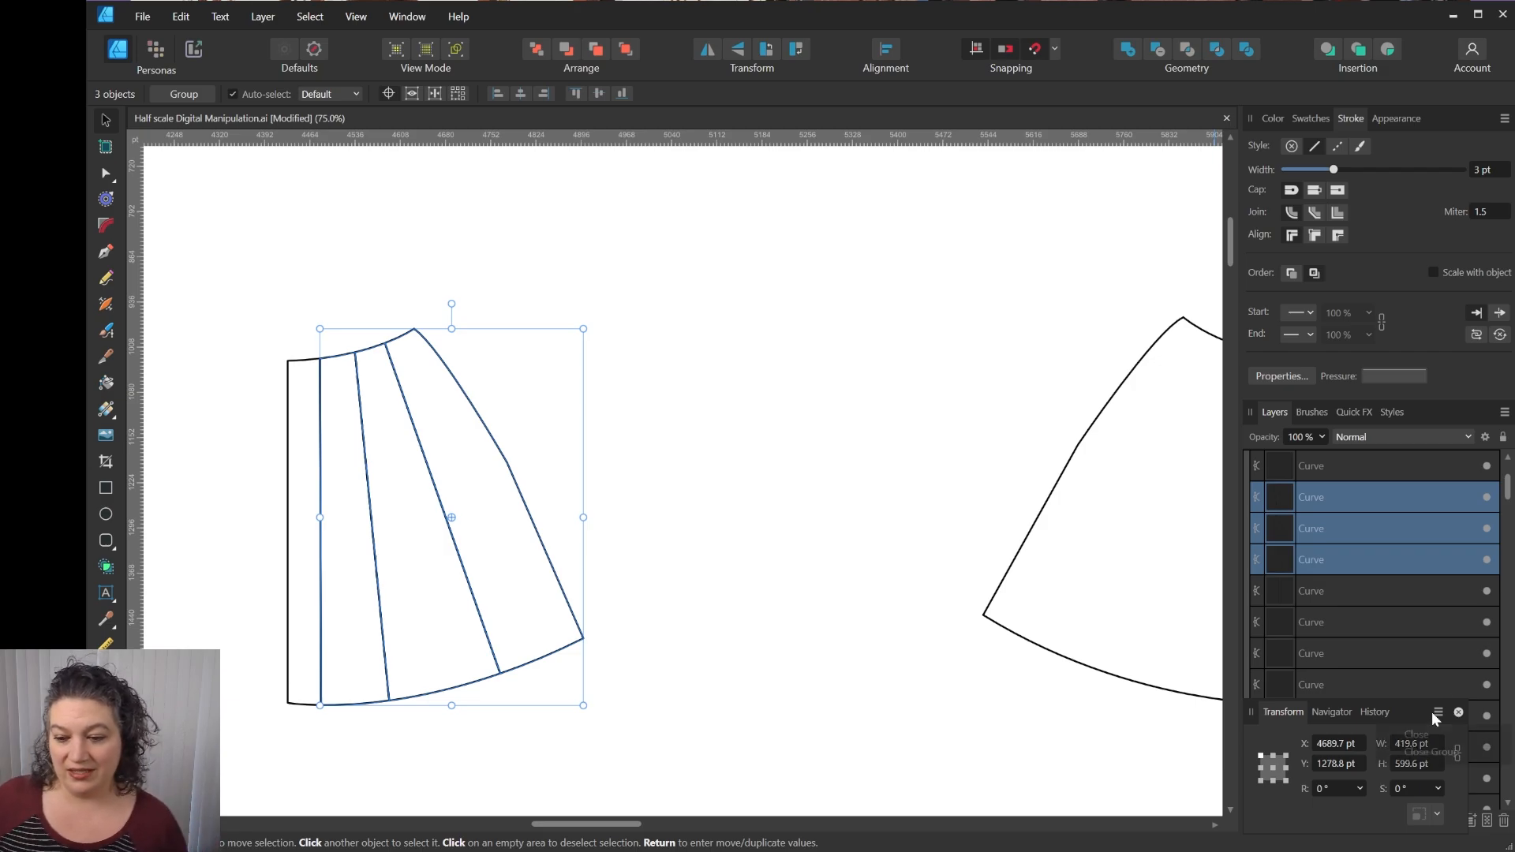
{"action": "left_click", "coordinate": [1434, 714]}
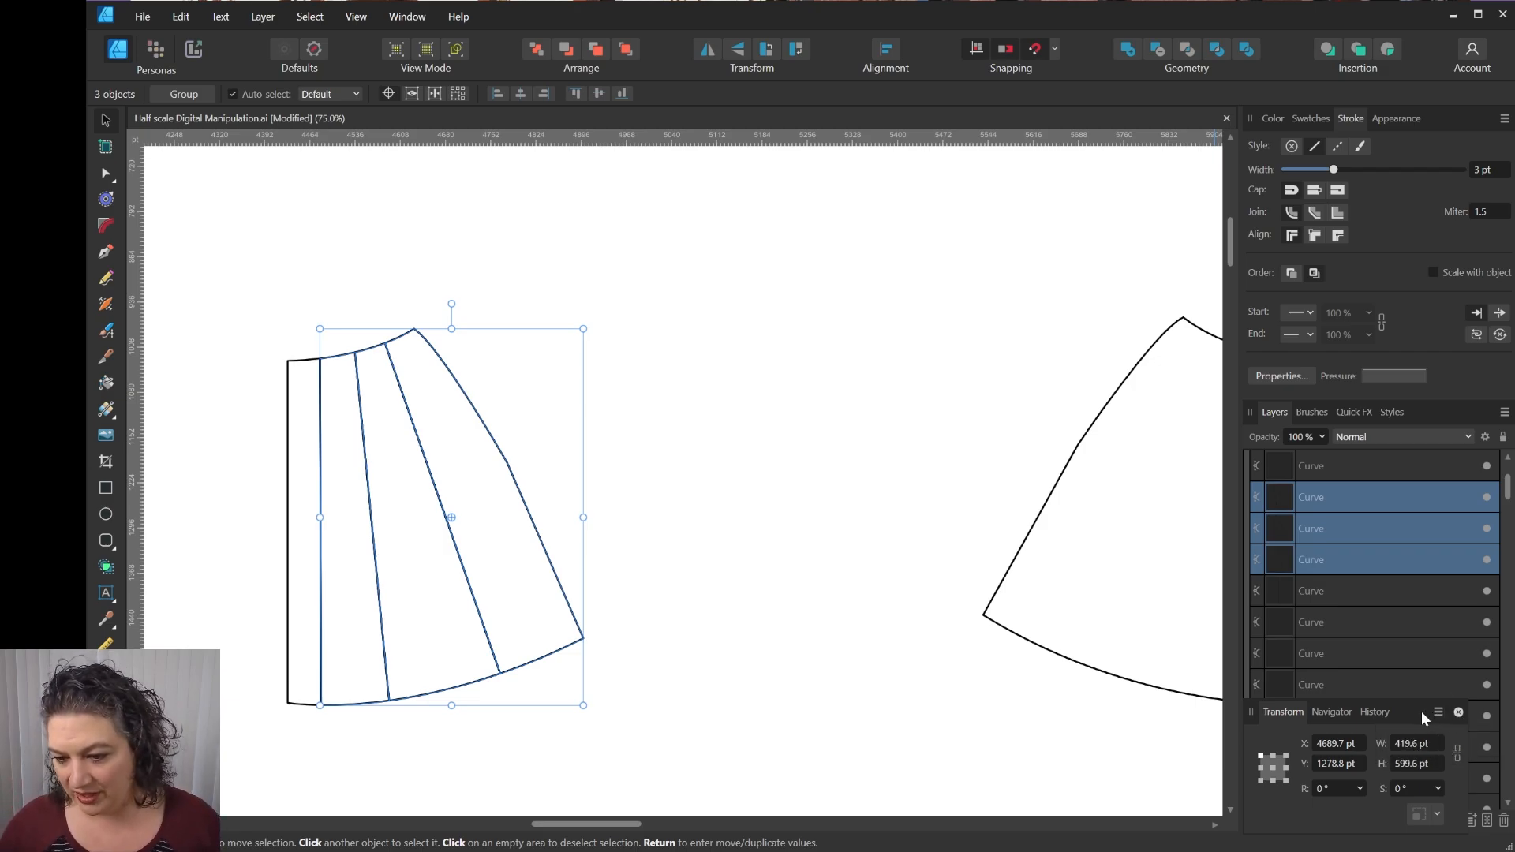
{"action": "left_click_drag", "start_coordinate": [1422, 711], "coordinate": [918, 233]}
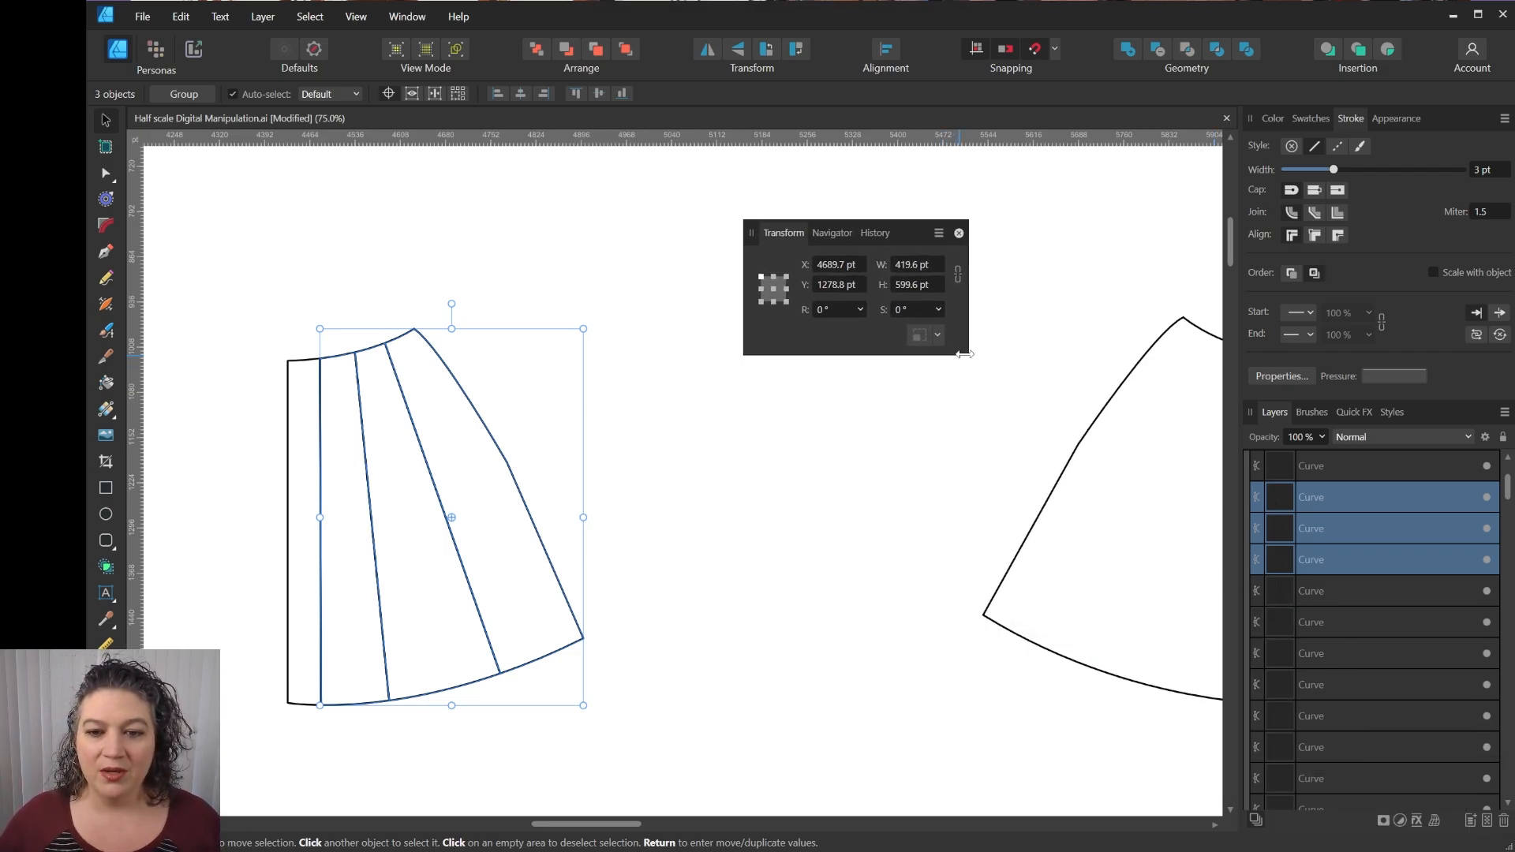
{"action": "left_click", "coordinate": [1034, 379]}
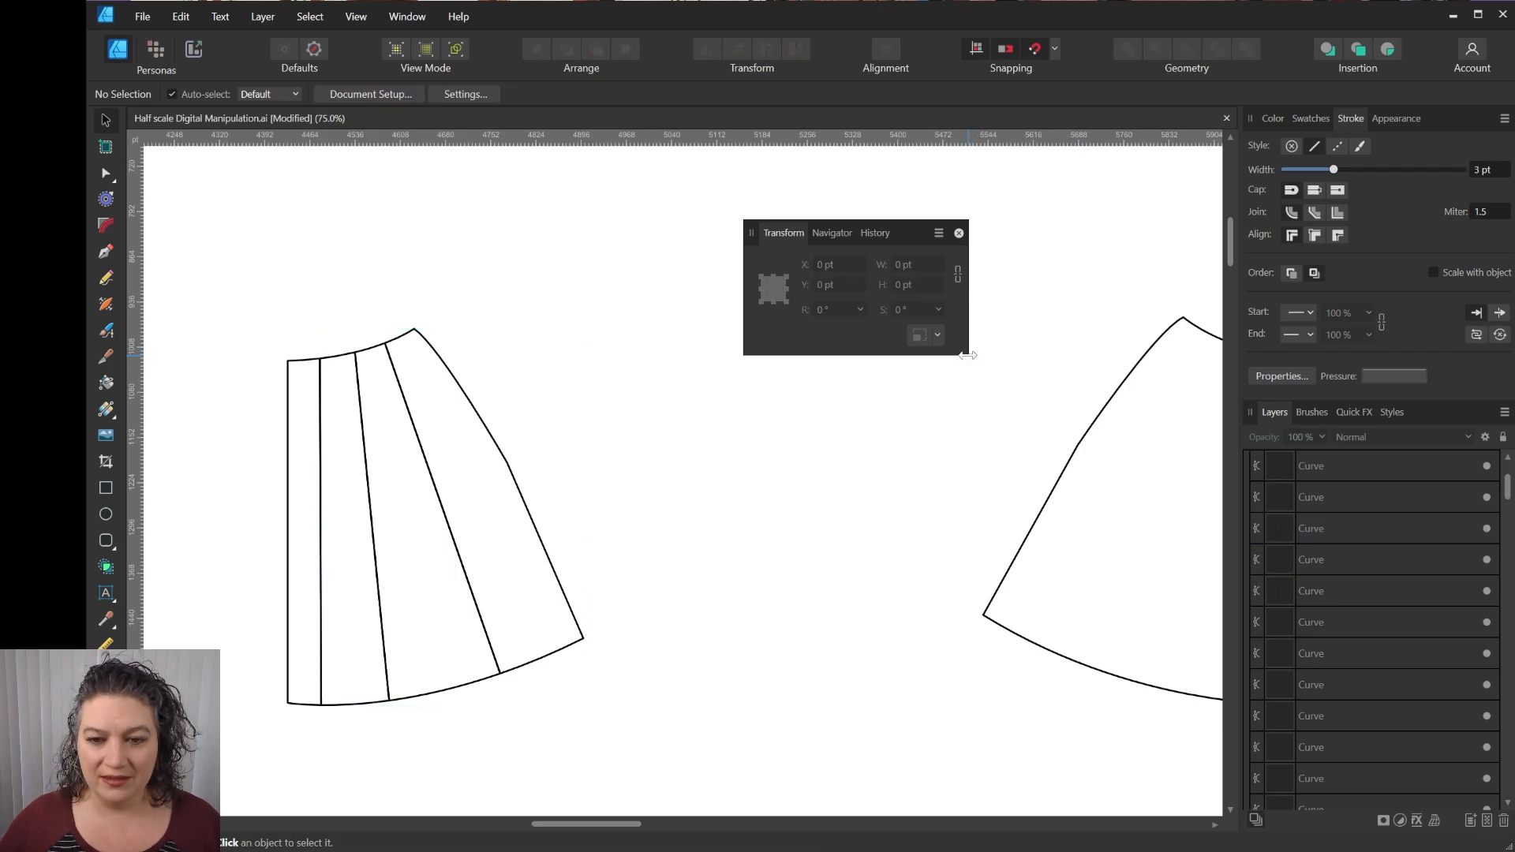
Select the three panels beside the narrow straight strip and change the document units to inches.
{"action": "left_click_drag", "start_coordinate": [968, 355], "coordinate": [1091, 355]}
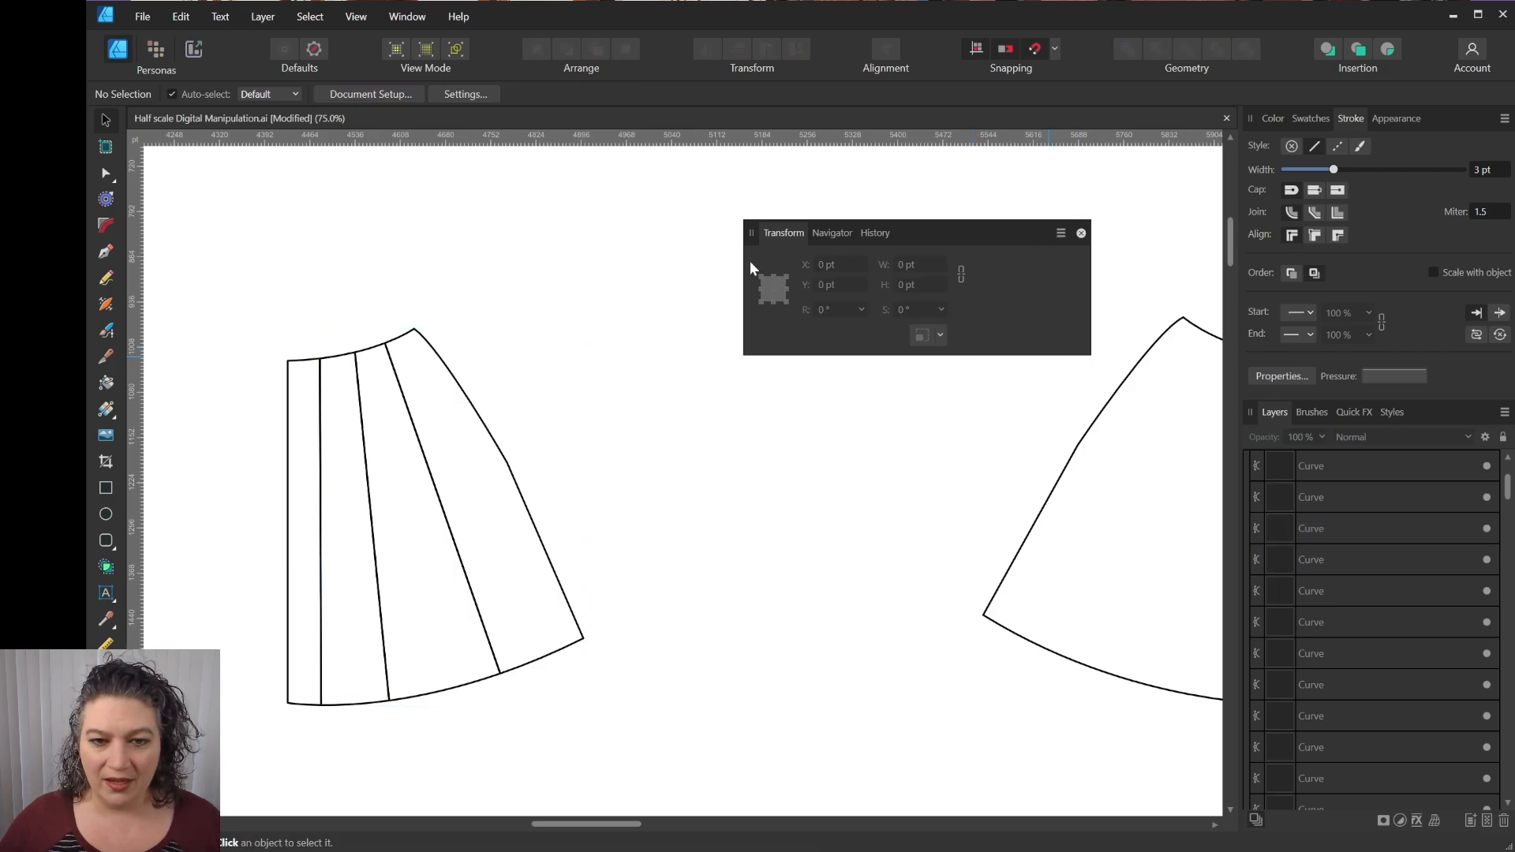
{"action": "left_click_drag", "start_coordinate": [316, 309], "coordinate": [609, 757]}
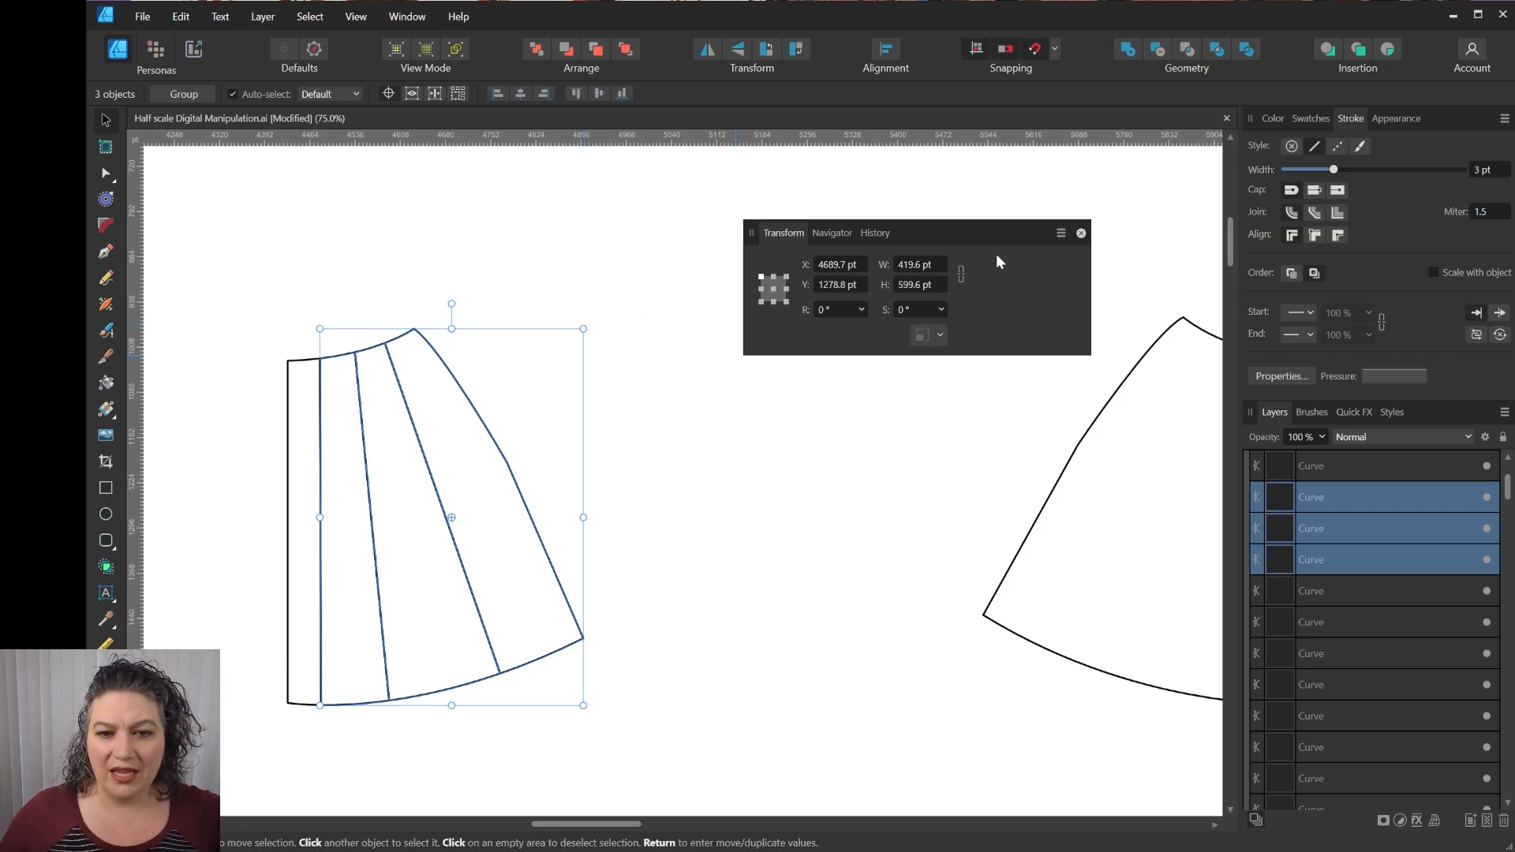
{"action": "left_click", "coordinate": [143, 16]}
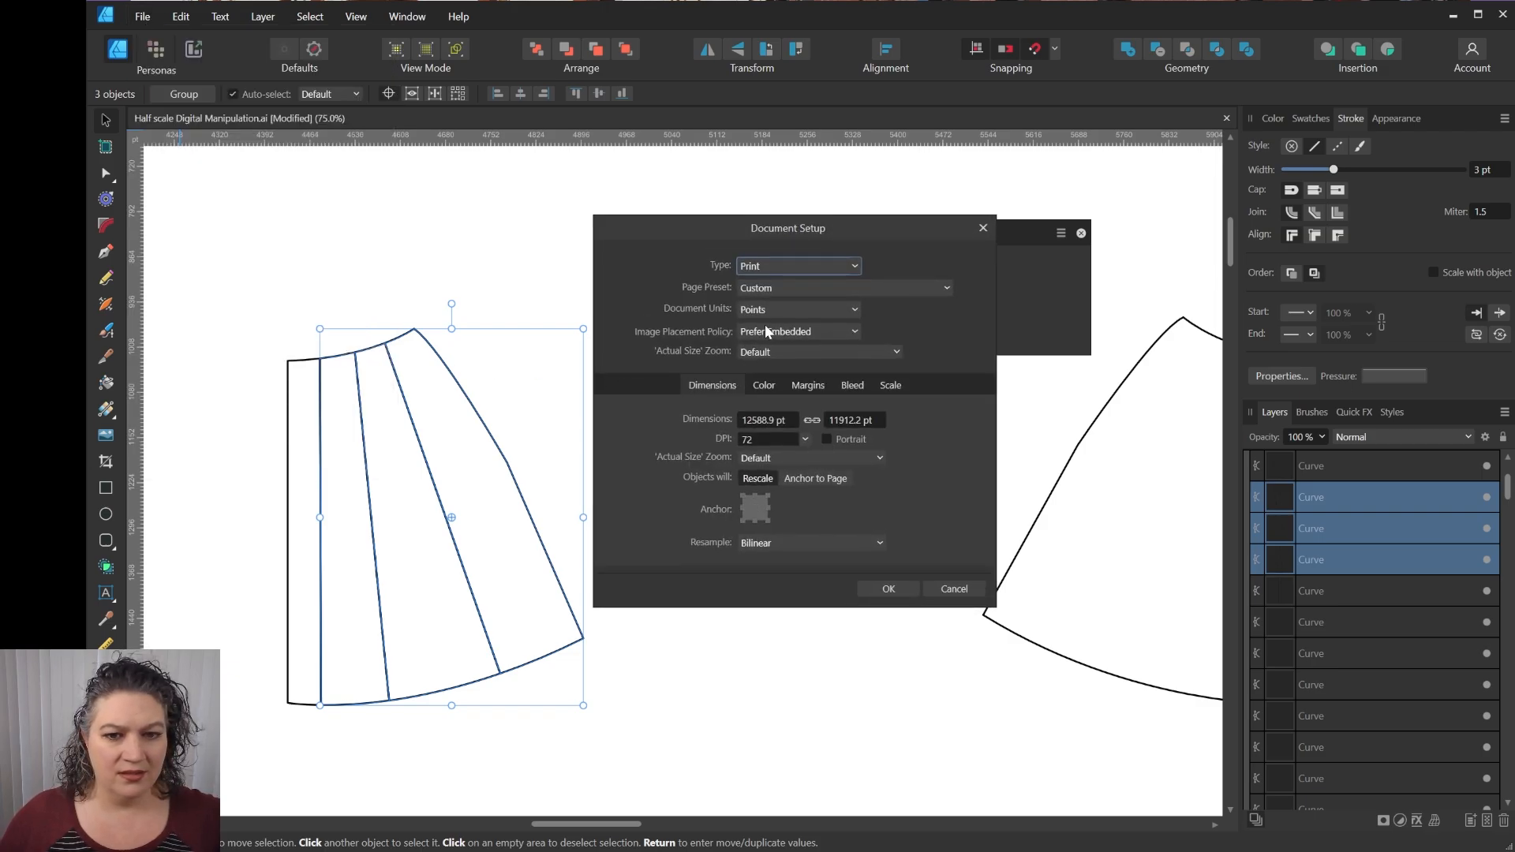
{"action": "left_click", "coordinate": [776, 312]}
{"action": "left_click", "coordinate": [770, 391]}
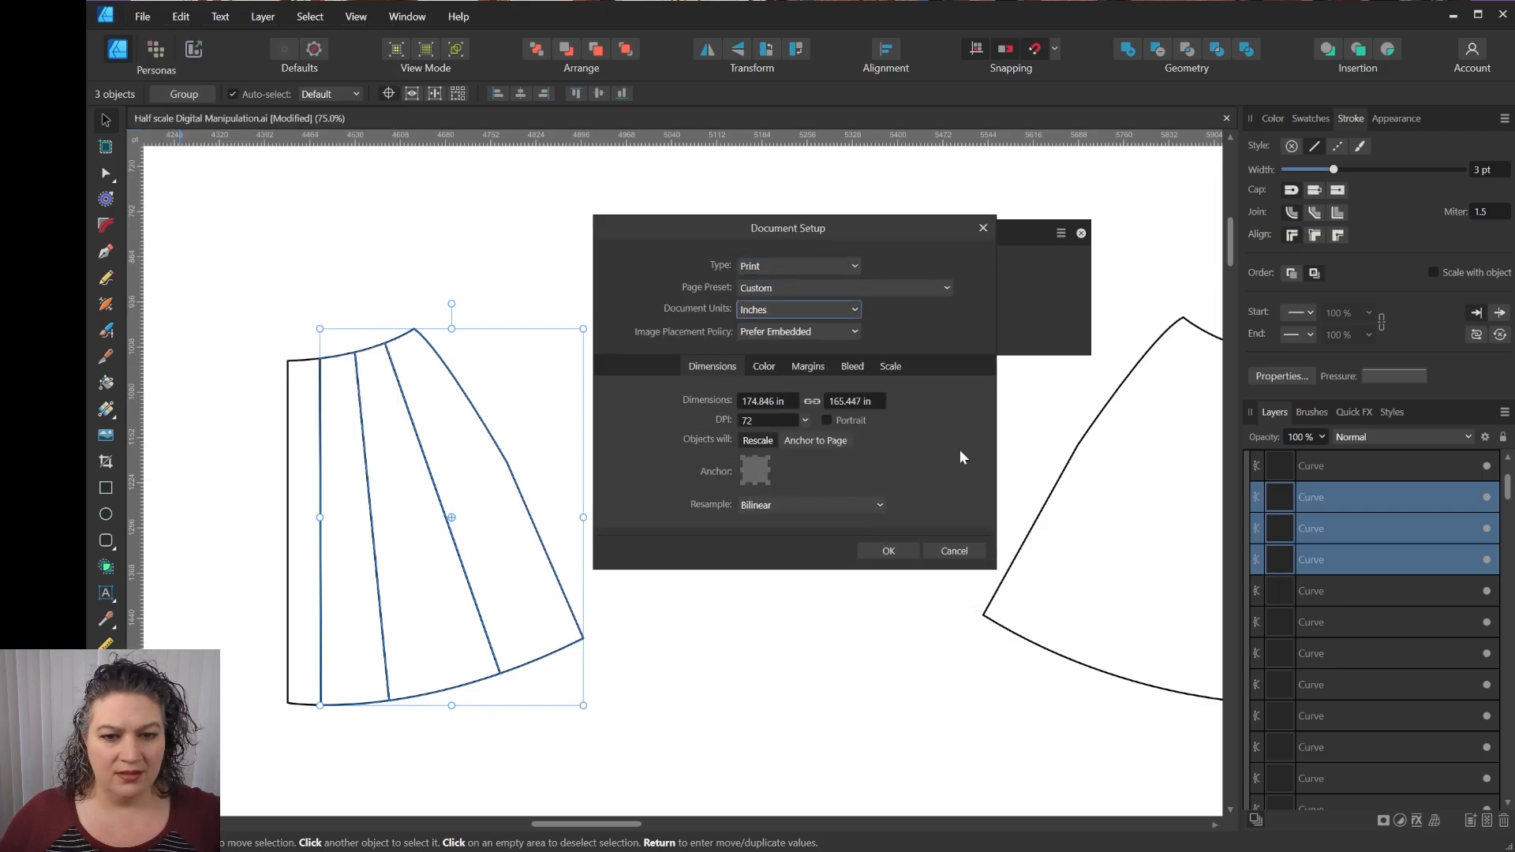
{"action": "left_click", "coordinate": [889, 552]}
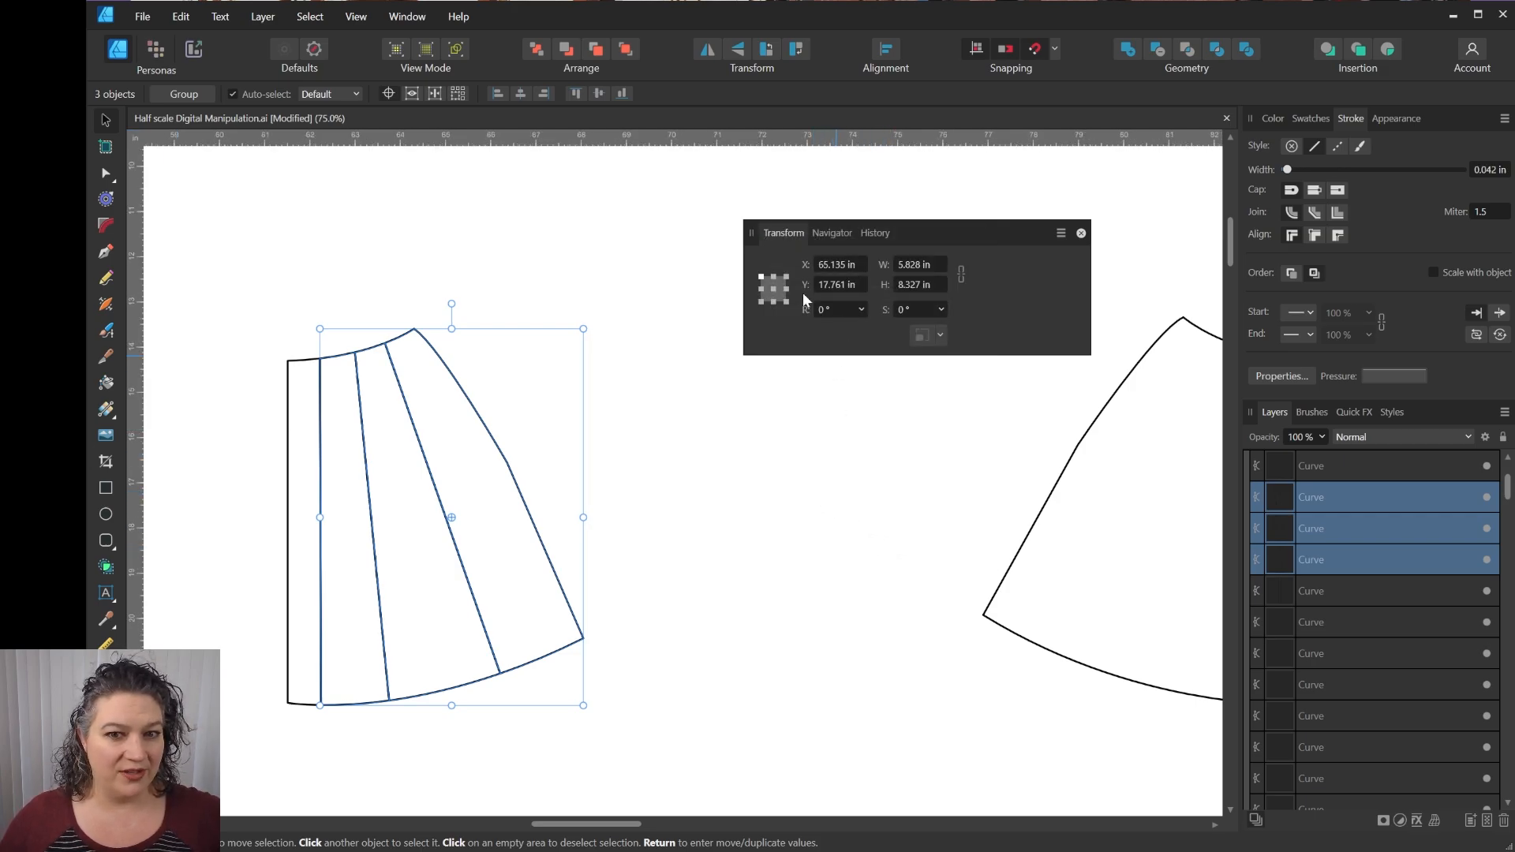
Shift the three selected panels horizontally 1 inch away from the straight strip by adding 1 to their X position, and deselect them.
{"action": "left_click", "coordinate": [860, 265]}
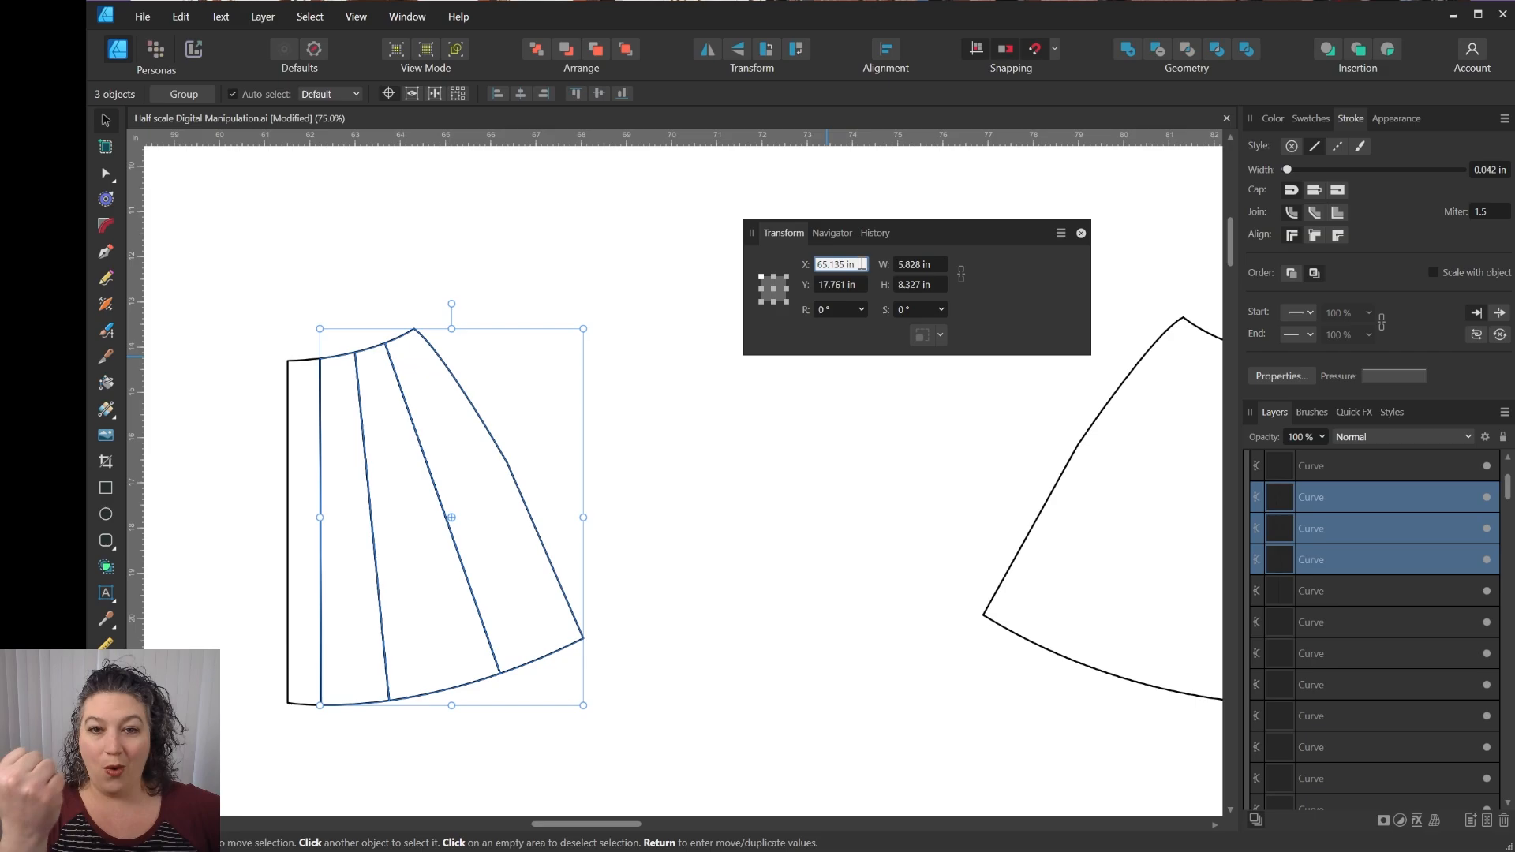
{"action": "type", "text": "+"}
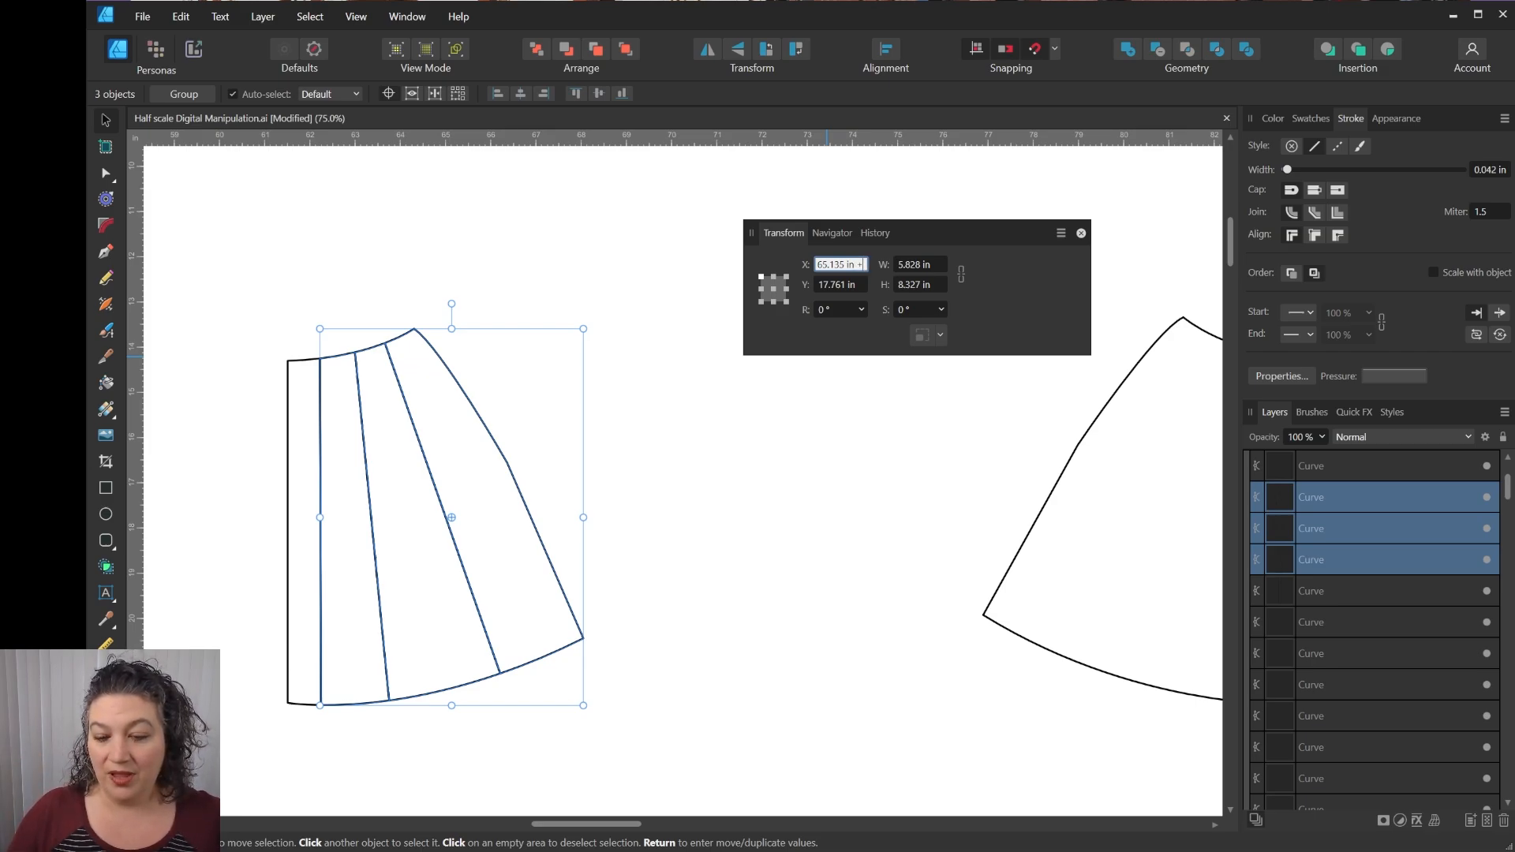
{"action": "type", "text": "1"}
{"action": "key", "text": "Tab"}
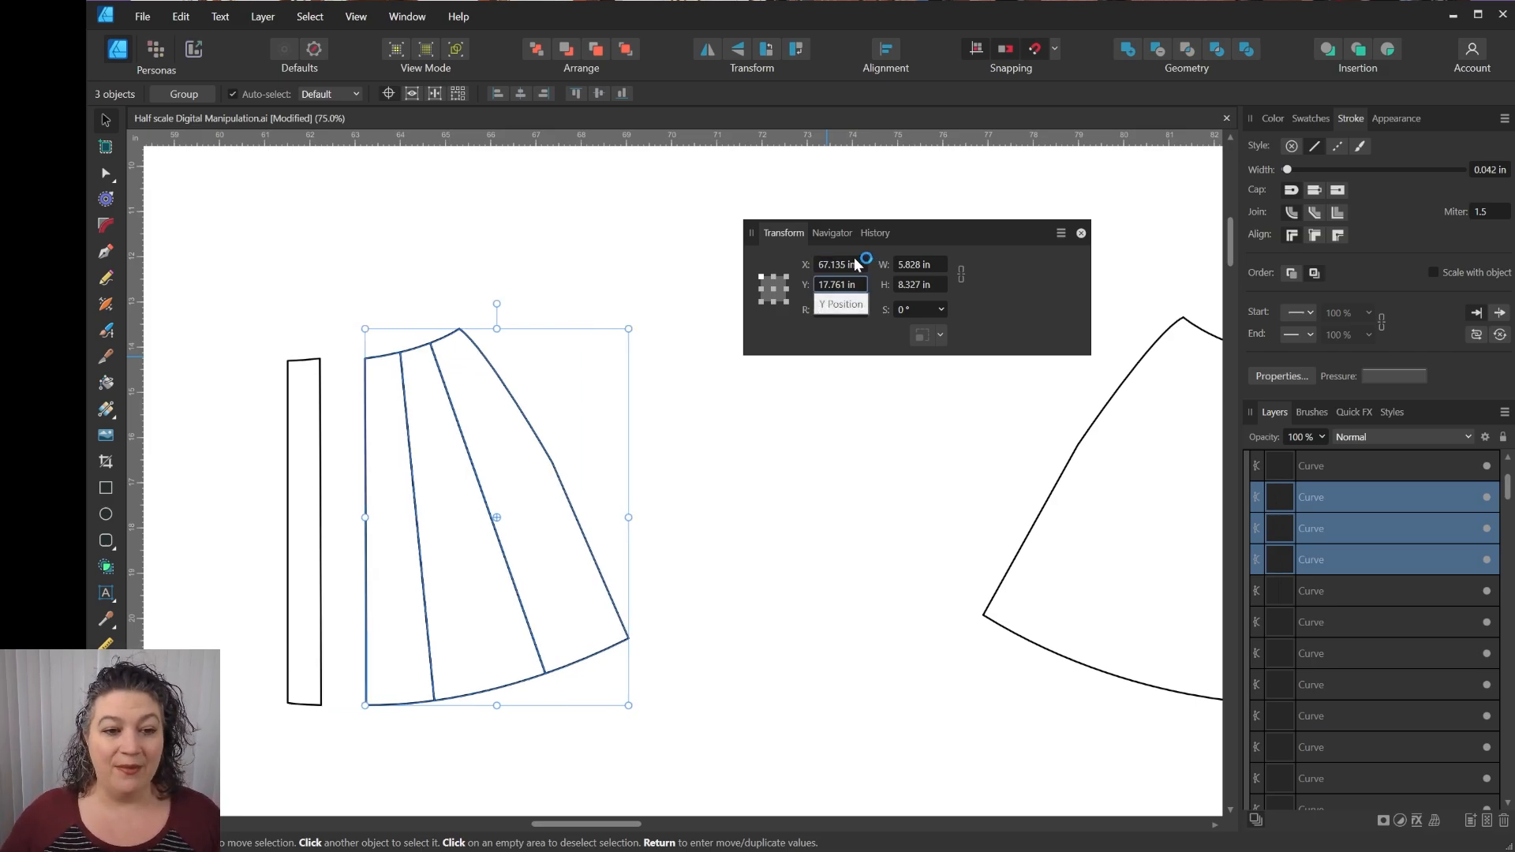
{"action": "left_click", "coordinate": [654, 395]}
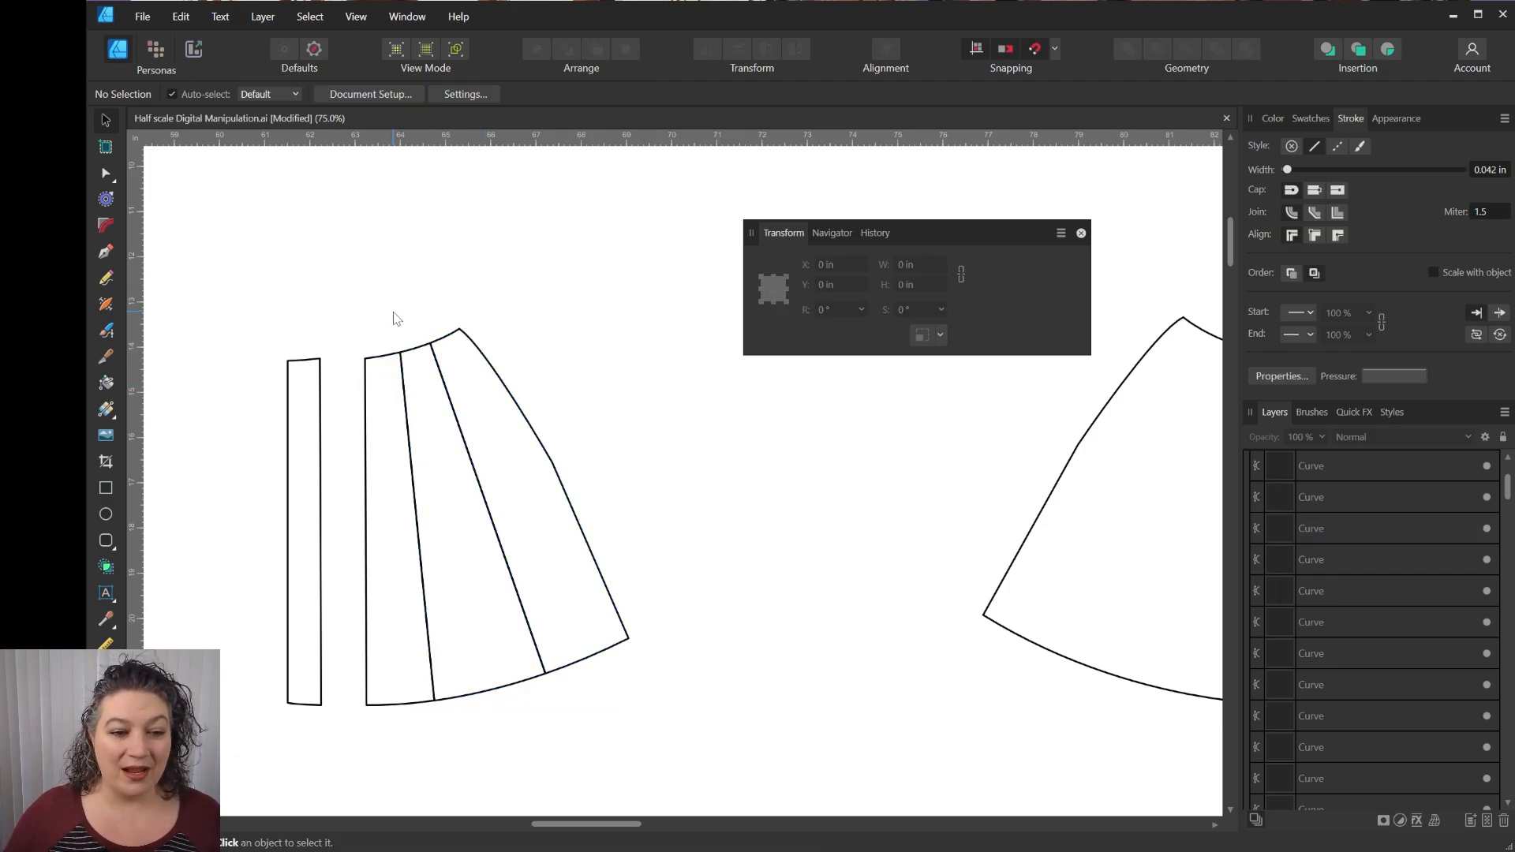
Select the two outer panels nearest the side seam, add 1 inch to their X position, and deselect them.
{"action": "left_click_drag", "start_coordinate": [393, 311], "coordinate": [667, 767]}
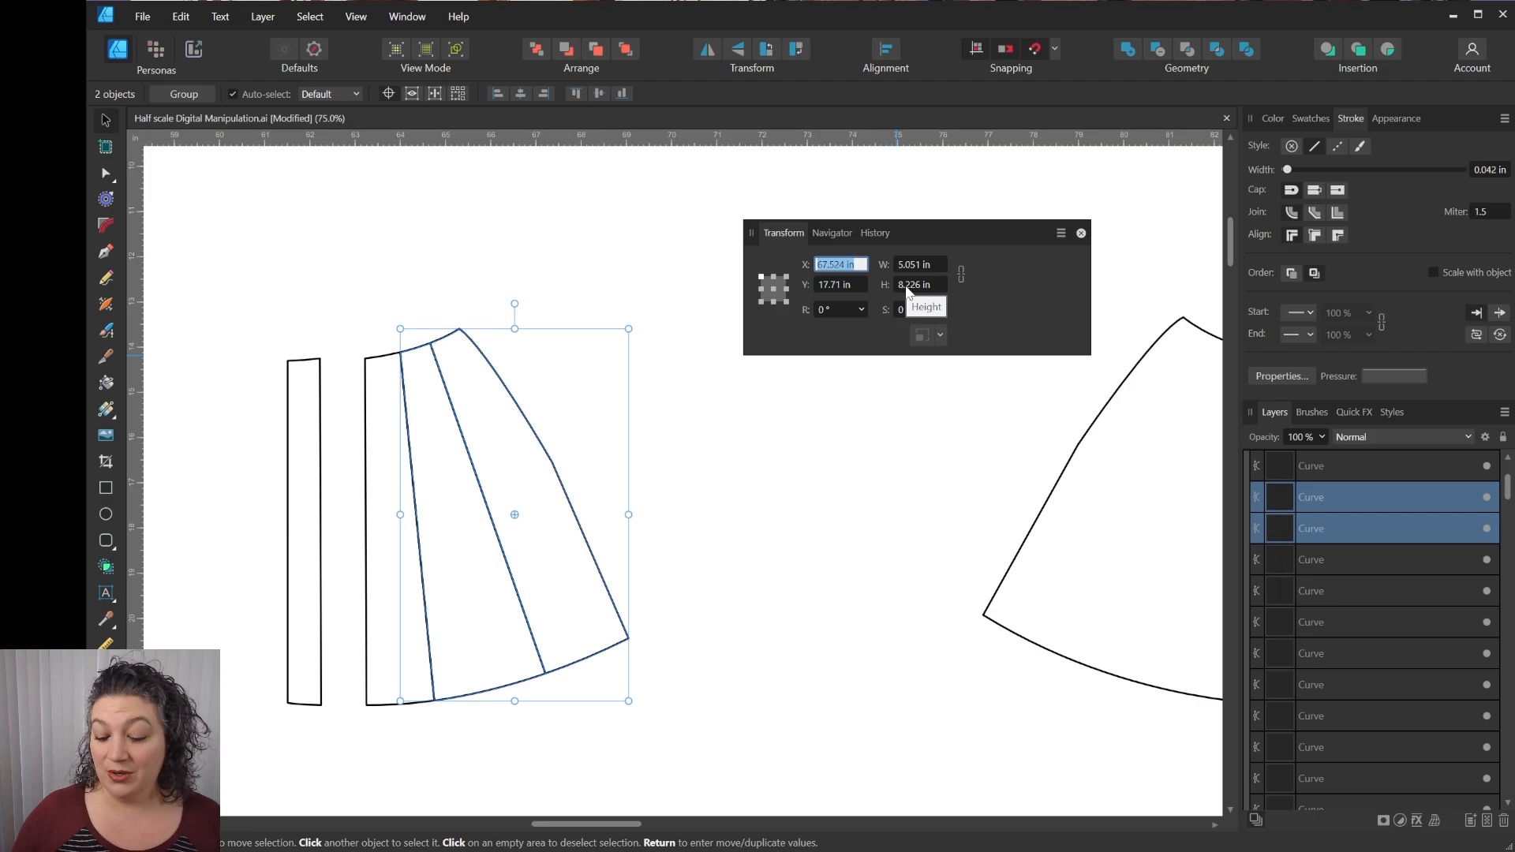
{"action": "key", "text": "Right"}
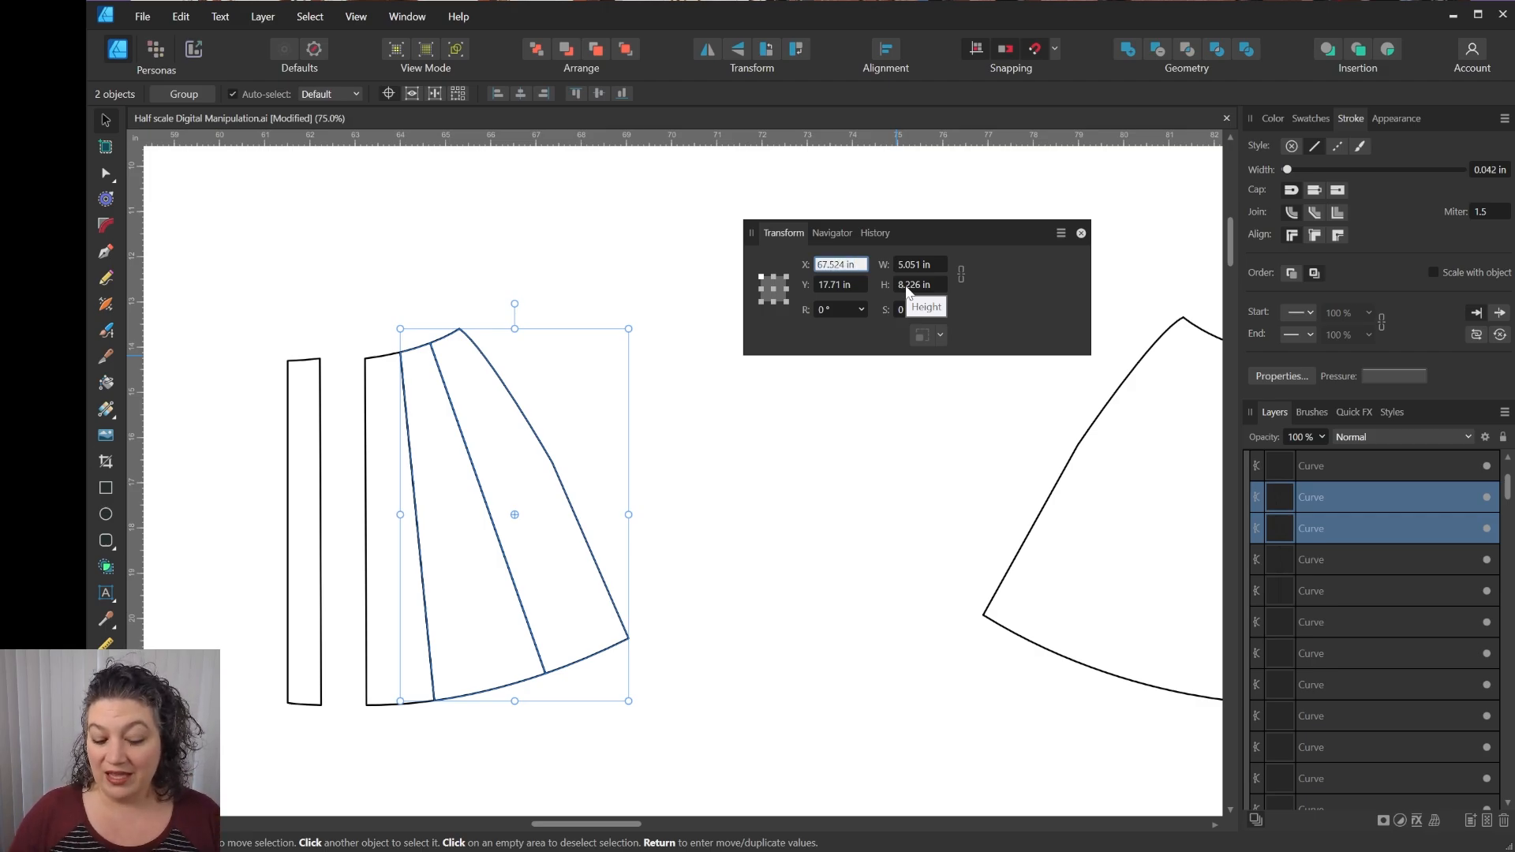
{"action": "type", "text": "+1"}
{"action": "key", "text": "Return"}
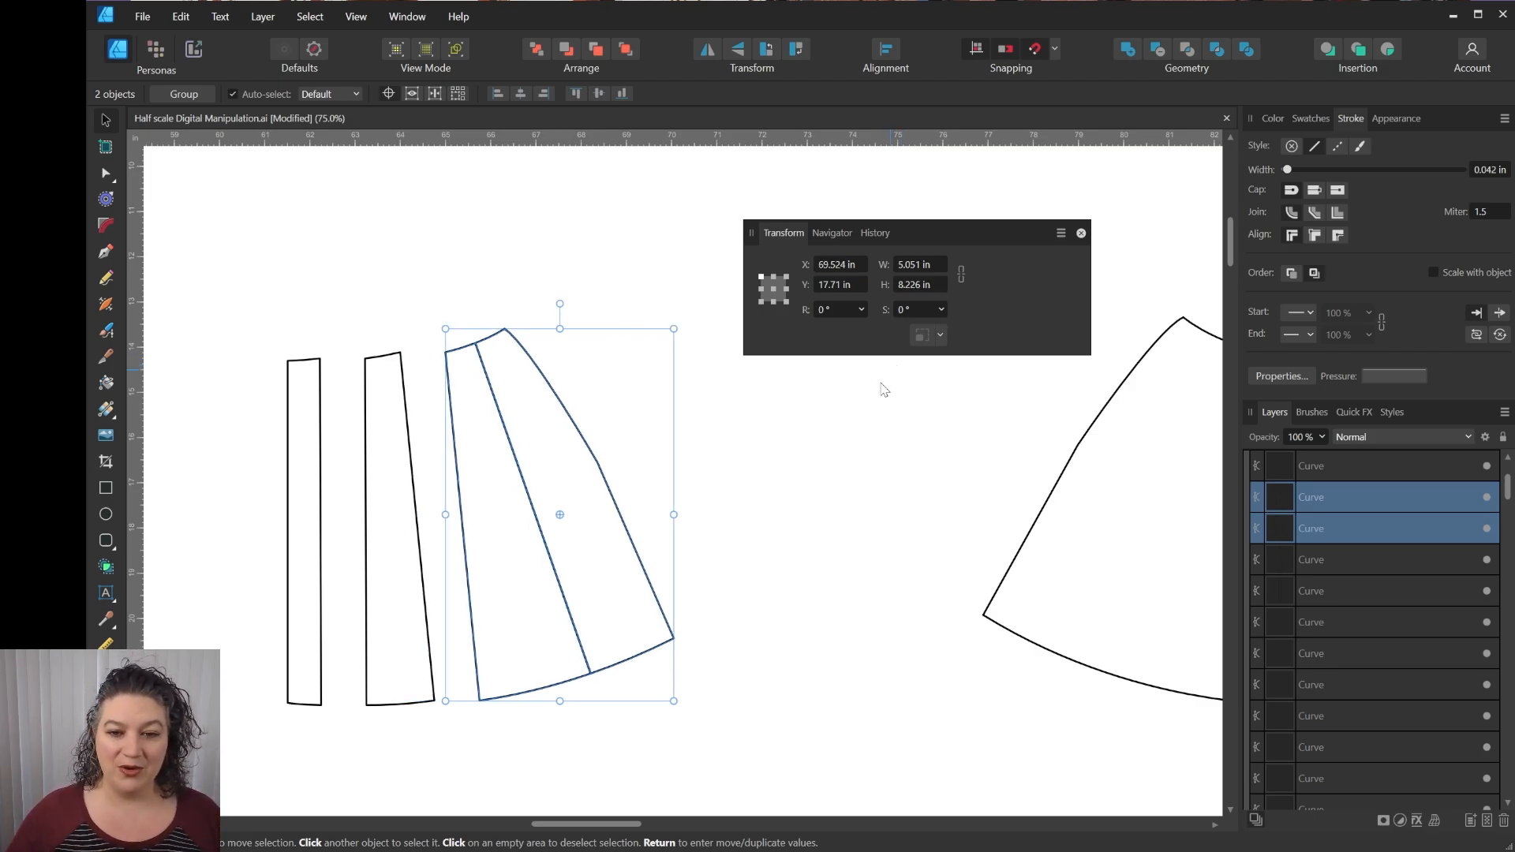
{"action": "left_click", "coordinate": [466, 332]}
Select only the outermost side-seam panel, add 1 inch to its X position, and deselect it.
{"action": "left_click_drag", "start_coordinate": [478, 276], "coordinate": [765, 761]}
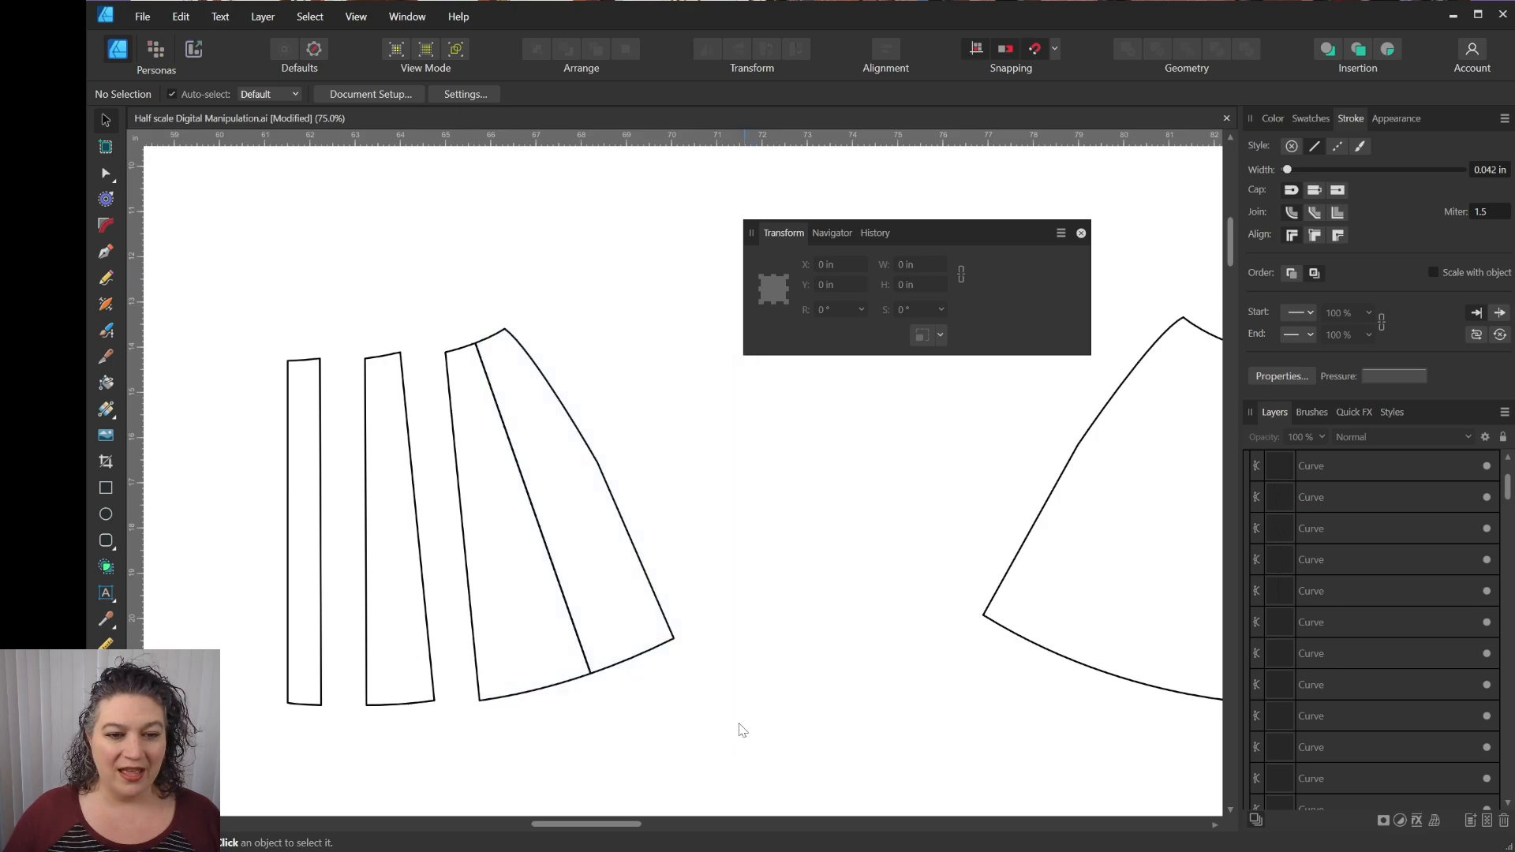
{"action": "left_click_drag", "start_coordinate": [458, 298], "coordinate": [715, 774]}
{"action": "left_click", "coordinate": [863, 264]}
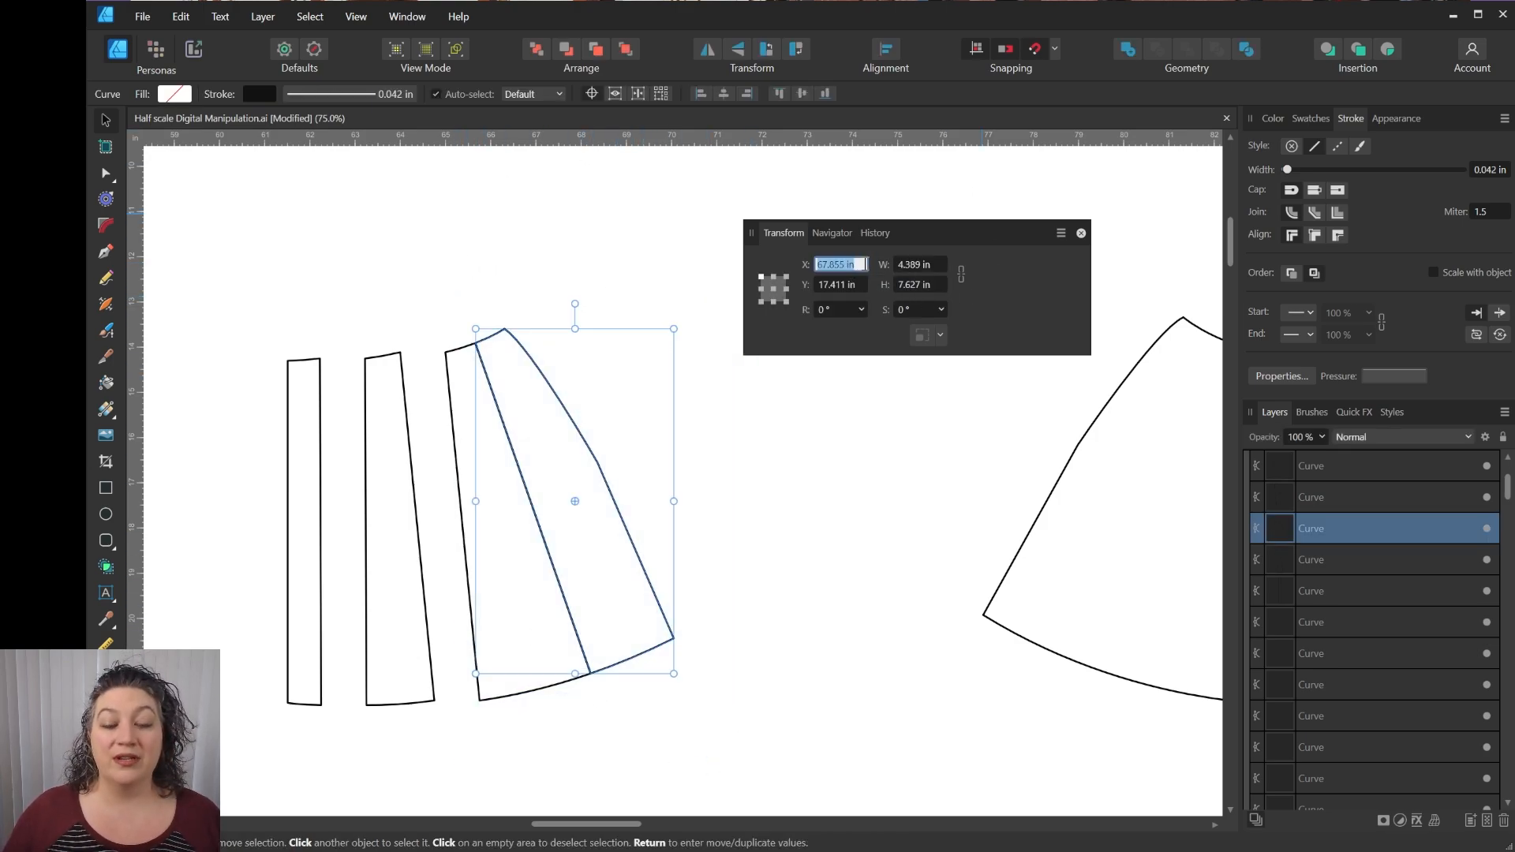
{"action": "left_click", "coordinate": [863, 265]}
{"action": "type", "text": "+1"}
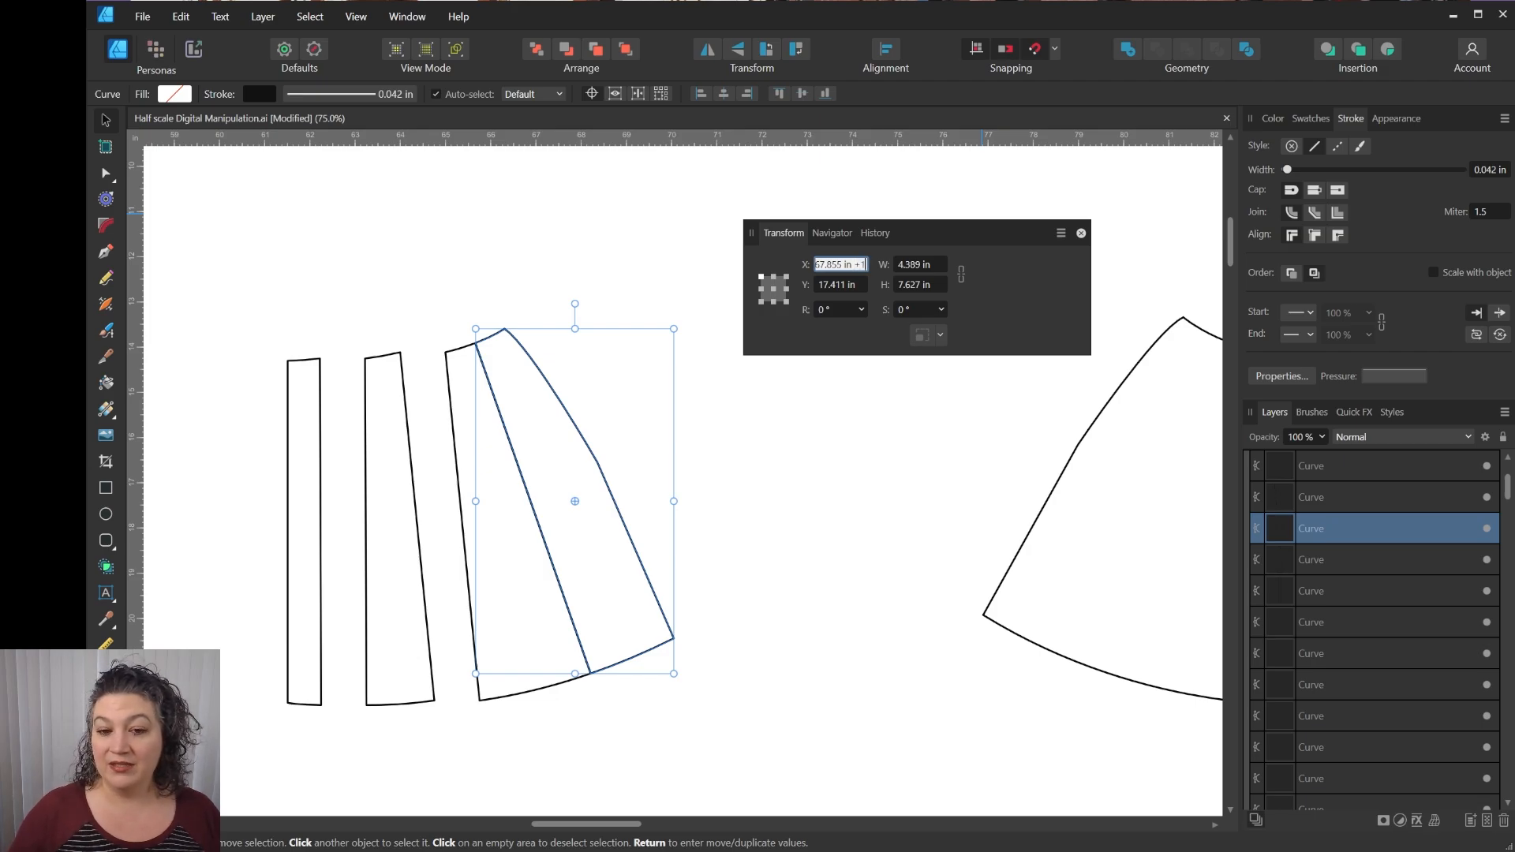
{"action": "key", "text": "Return"}
{"action": "left_click", "coordinate": [779, 511]}
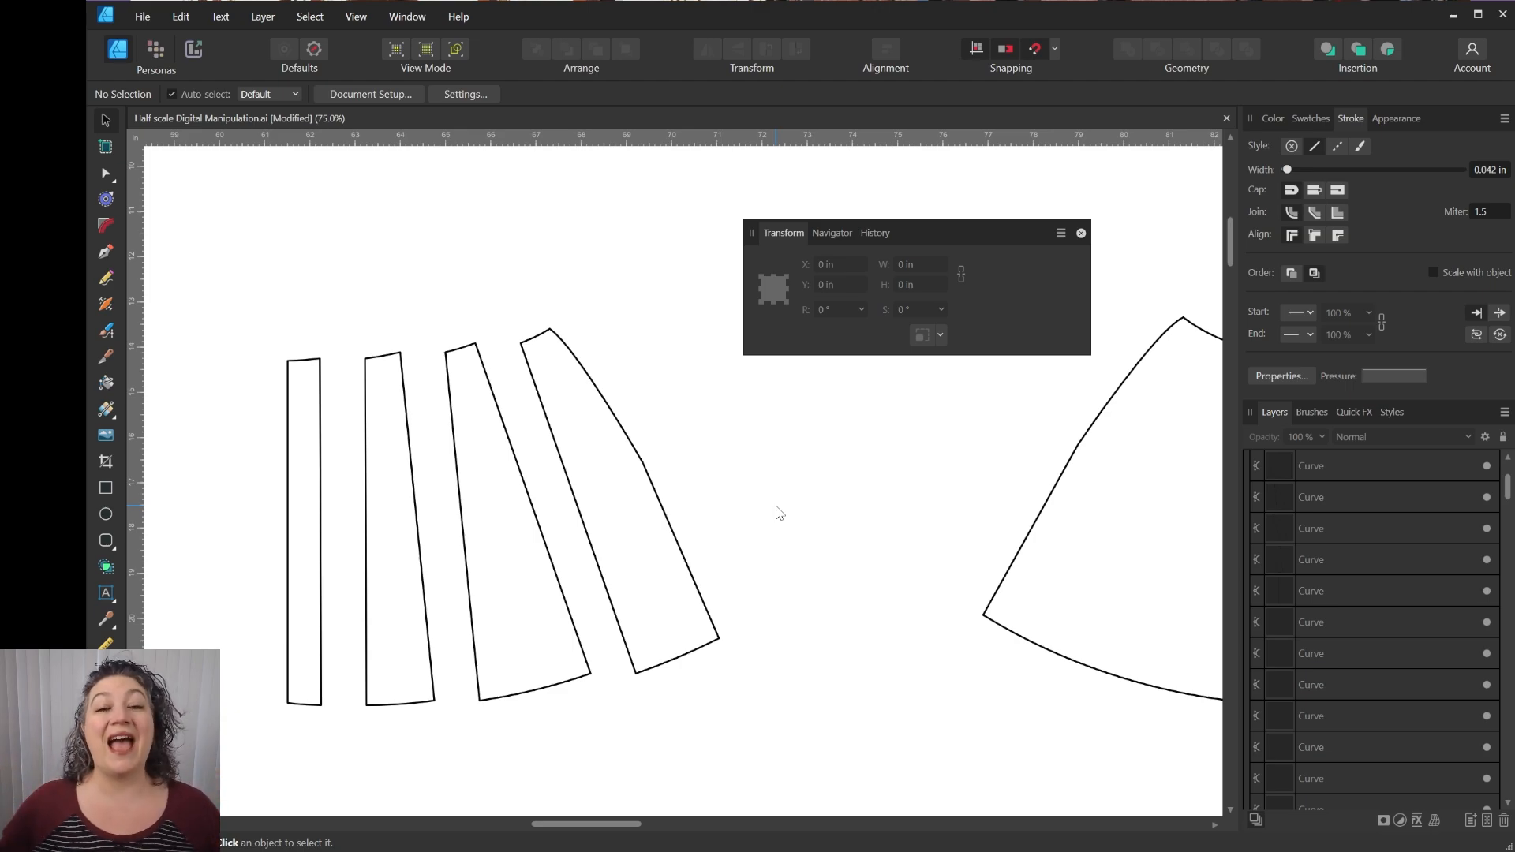
Trace the four spread panels with the Pen tool: straight centre edge, curved hem, side seam through the hip point, and a straight closing waistline.
{"action": "key", "text": "p"}
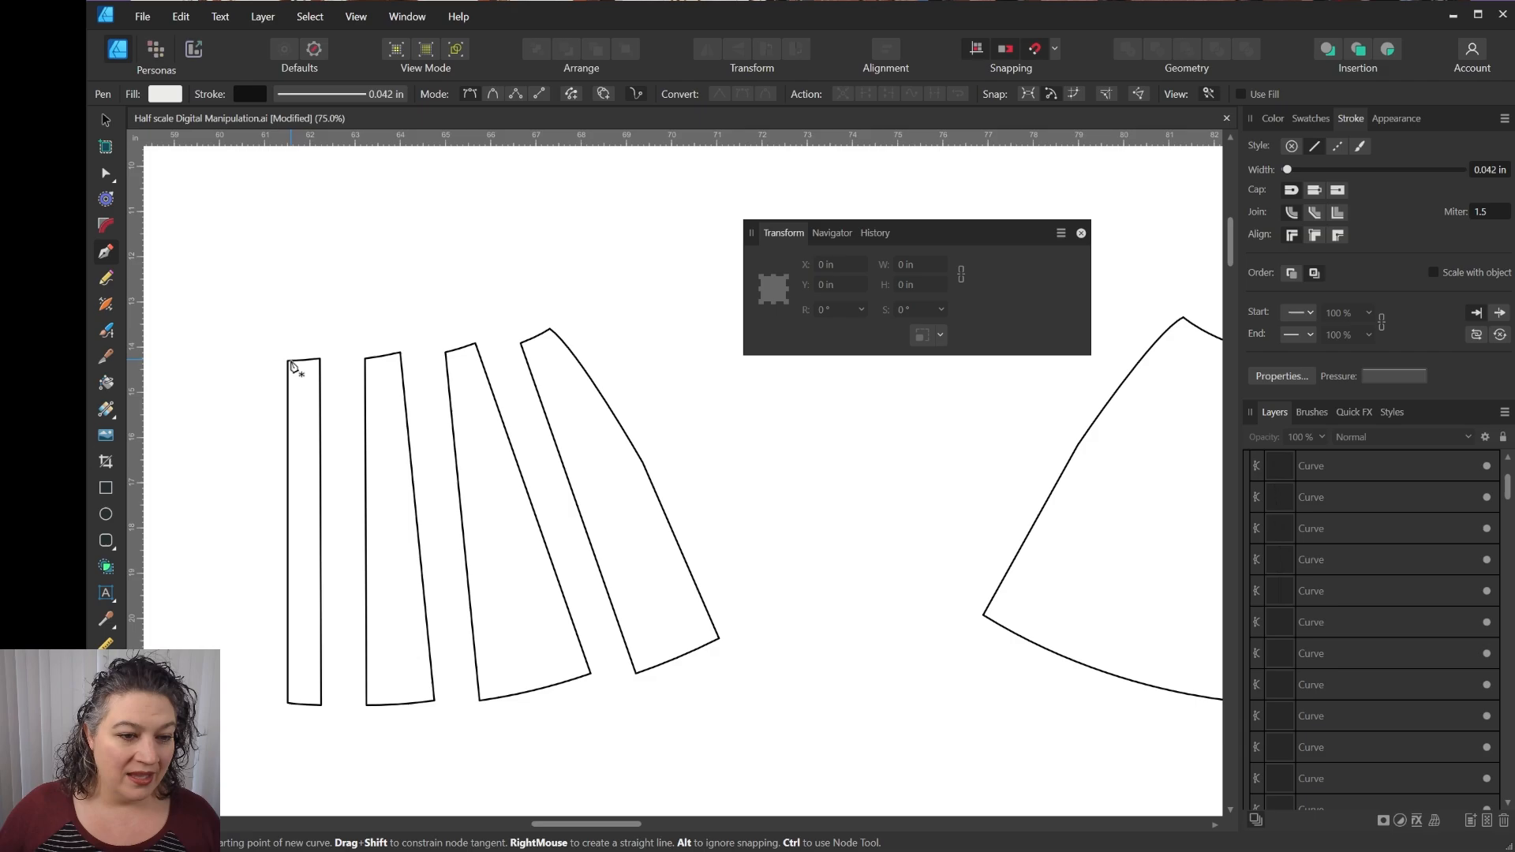
{"action": "left_click", "coordinate": [288, 360]}
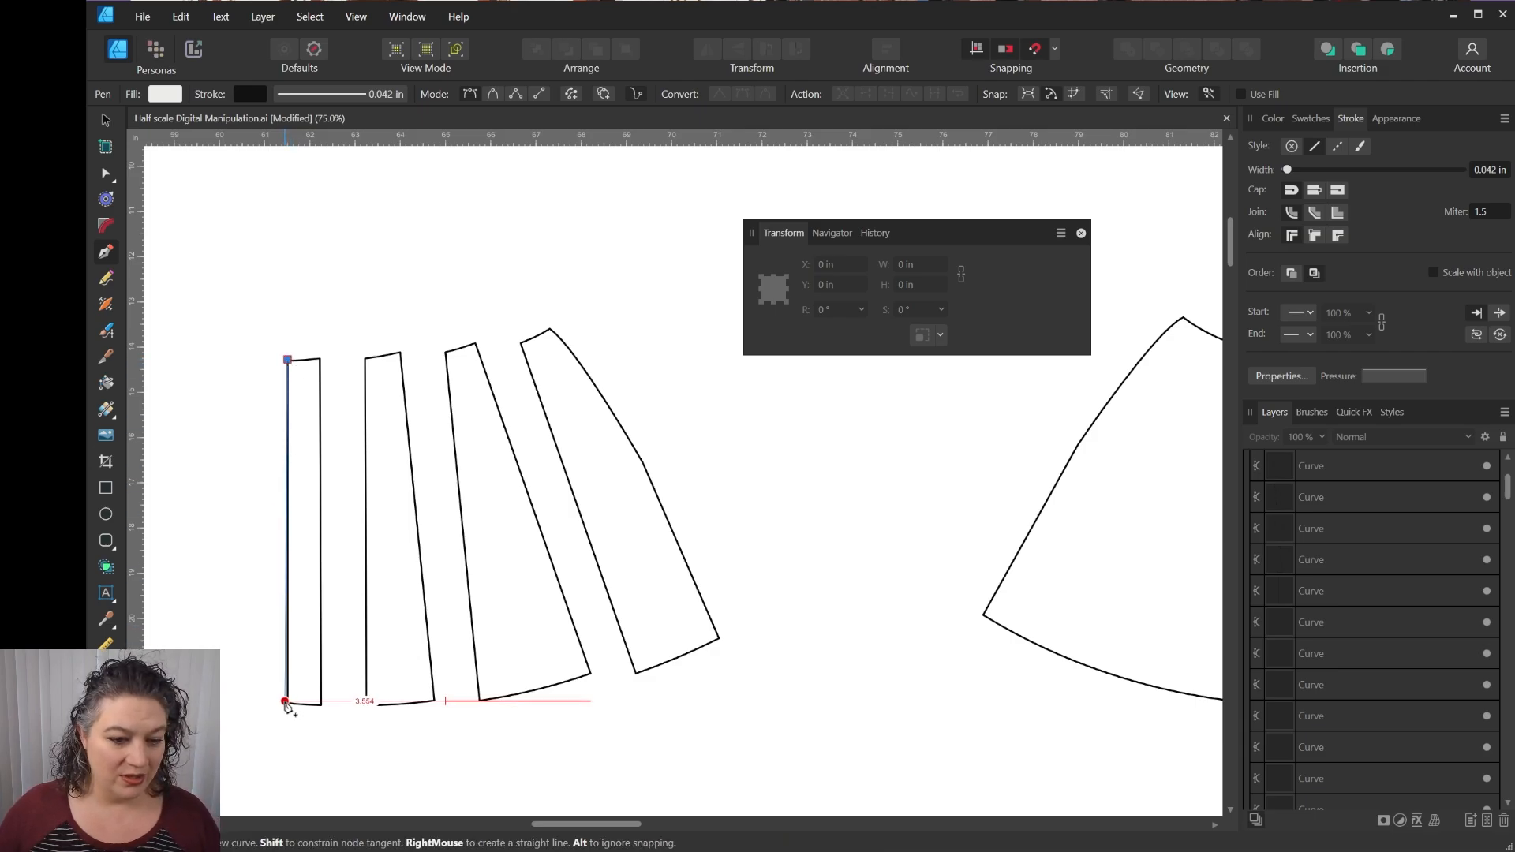
{"action": "left_click", "coordinate": [288, 701]}
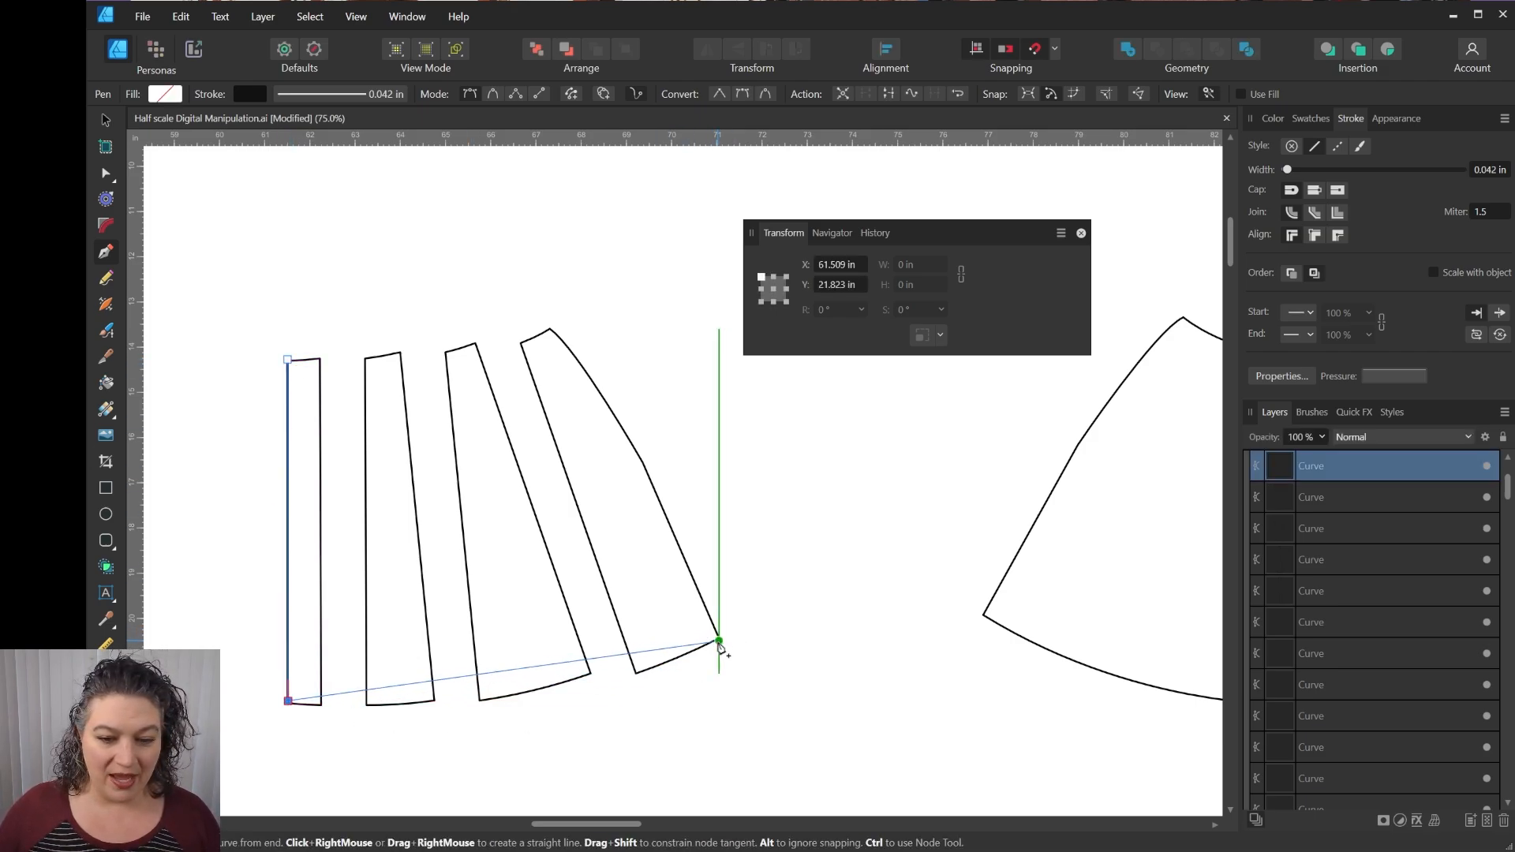
{"action": "left_click_drag", "start_coordinate": [718, 641], "coordinate": [964, 550]}
{"action": "left_click", "coordinate": [721, 642]}
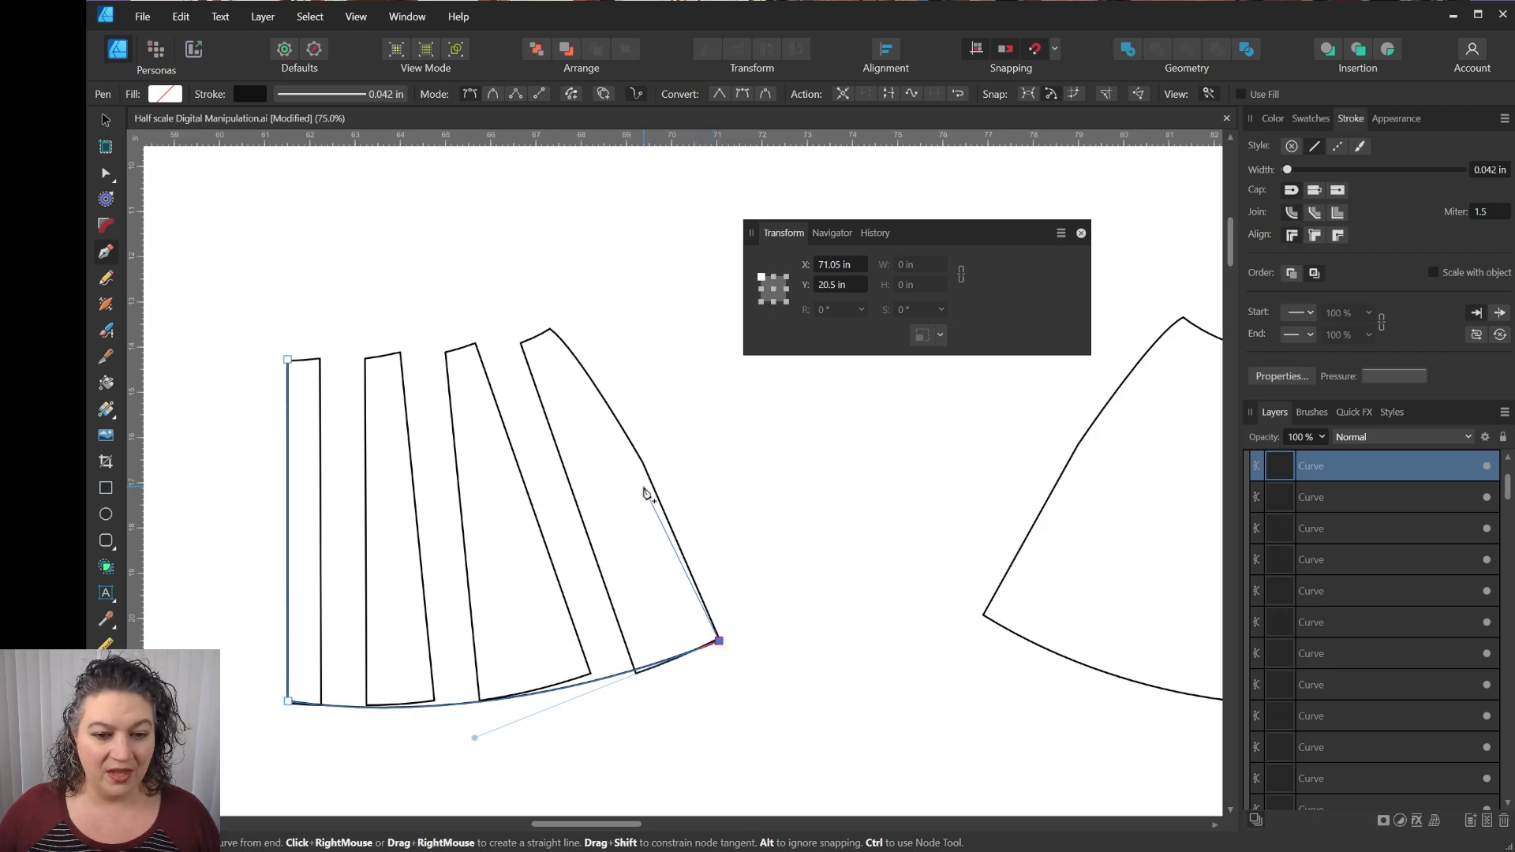
{"action": "left_click_drag", "start_coordinate": [644, 462], "coordinate": [631, 406]}
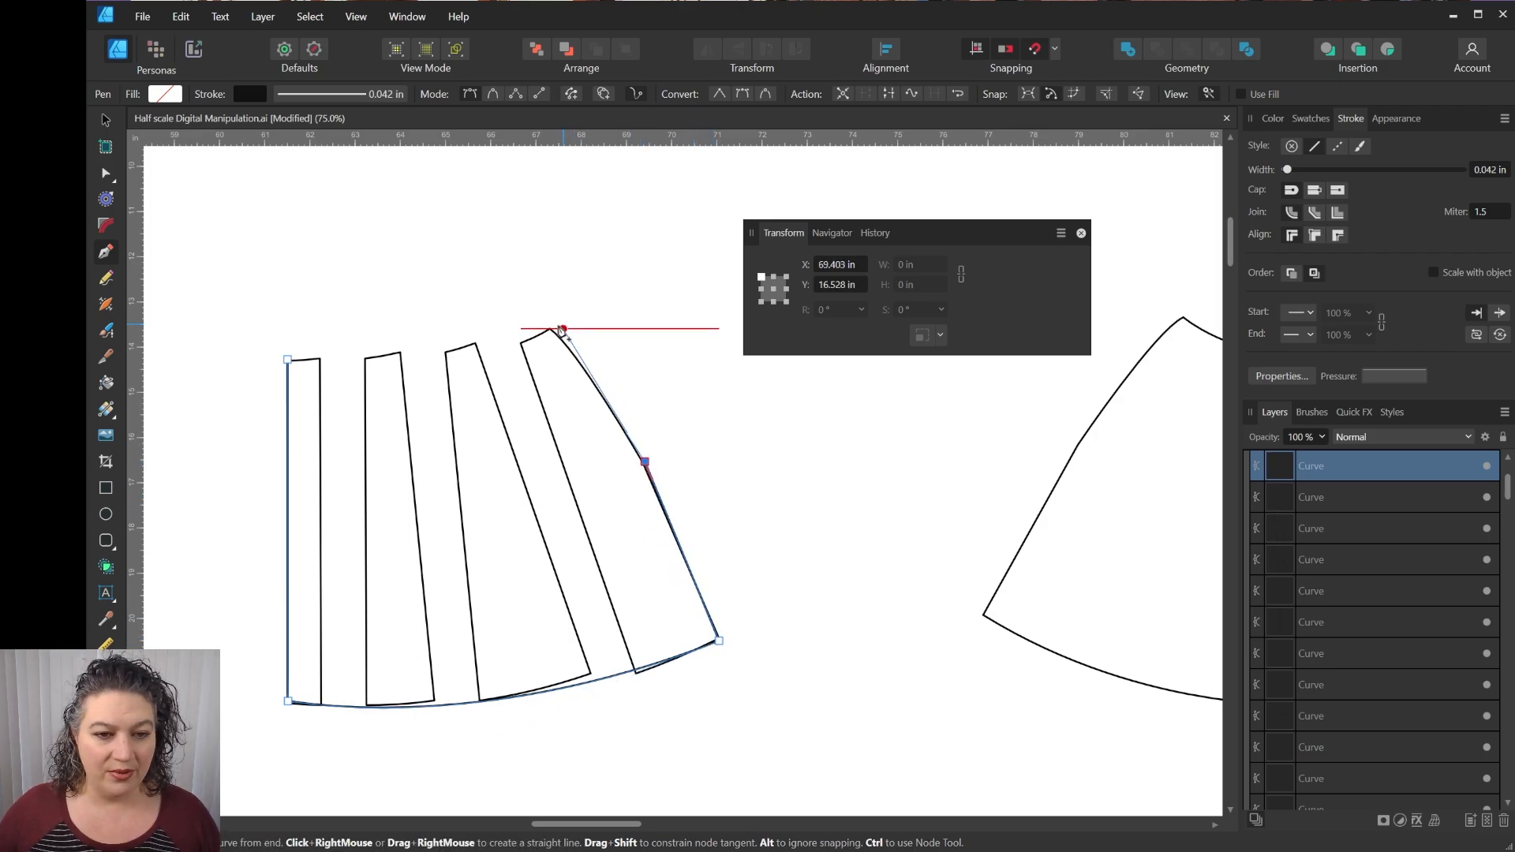
{"action": "left_click_drag", "start_coordinate": [551, 329], "coordinate": [513, 298]}
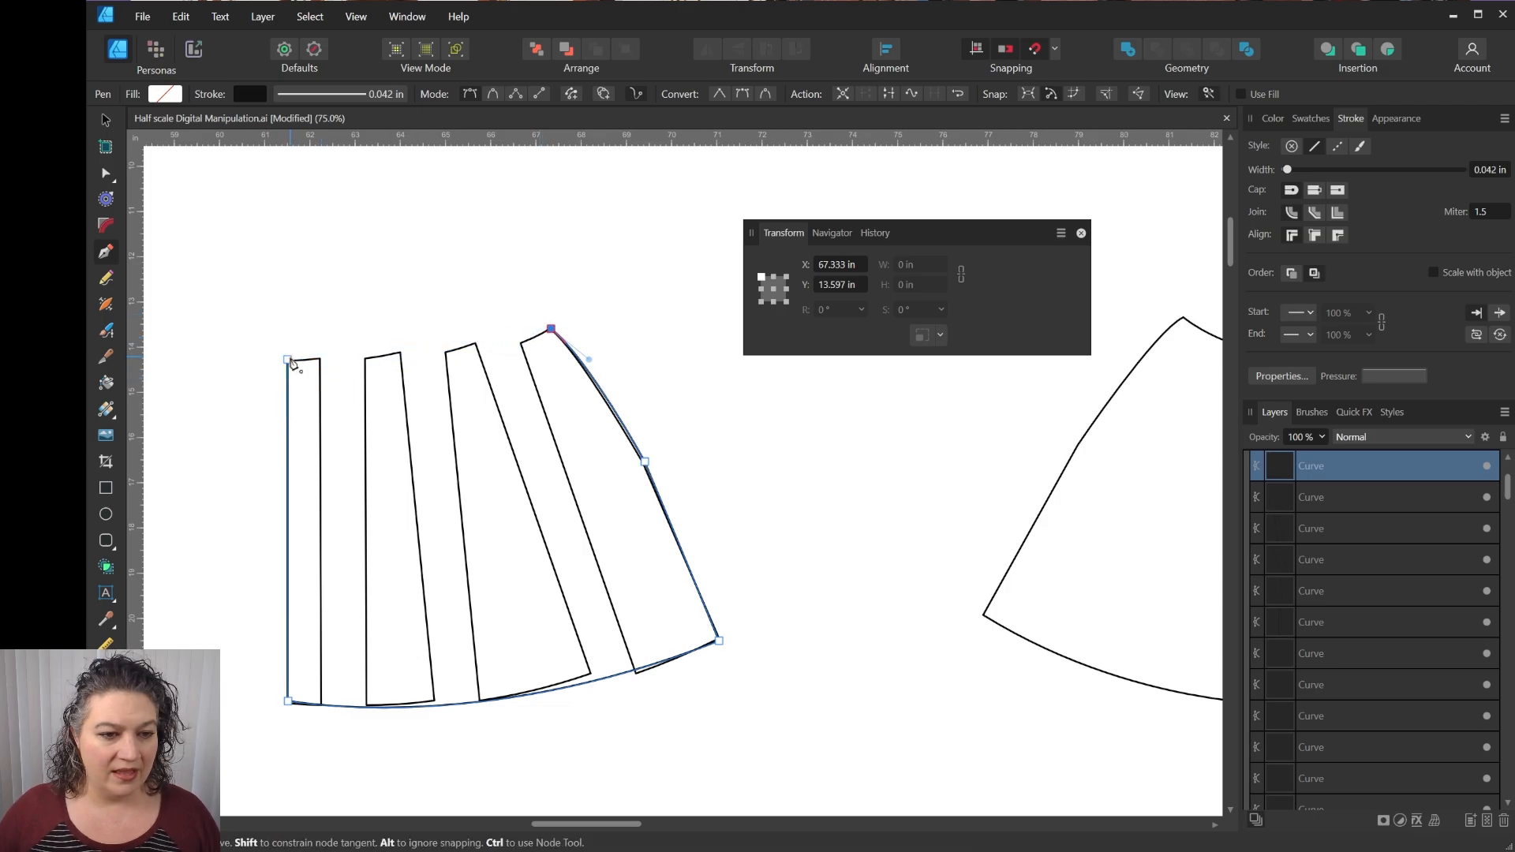
{"action": "left_click", "coordinate": [288, 359]}
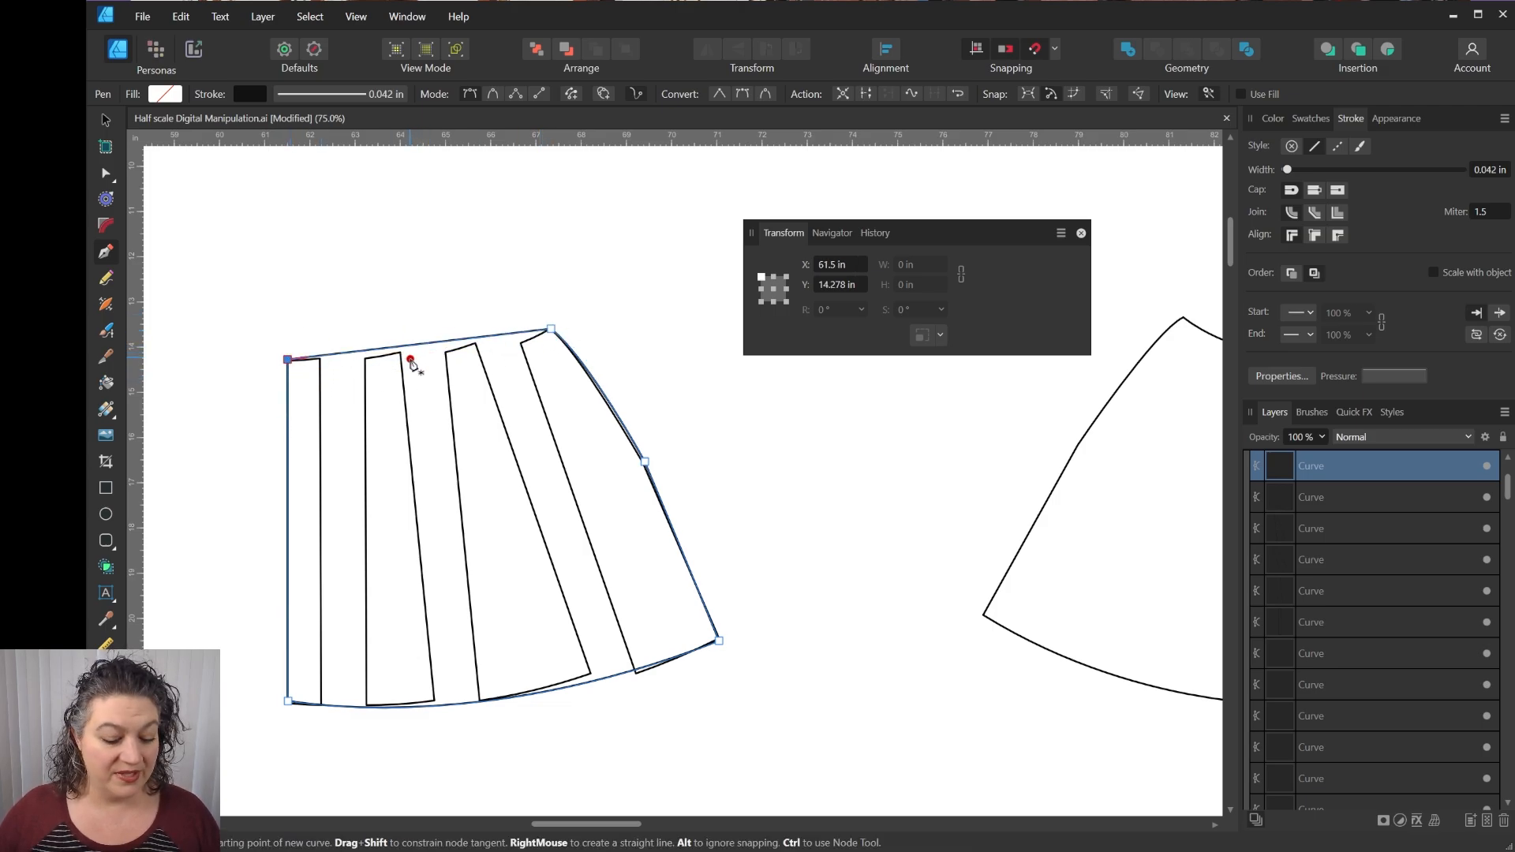
Replace the outline's straight waistline with a curved segment from the side-seam top back to the starting node, following the panels' upper edges.
{"action": "key", "text": "c"}
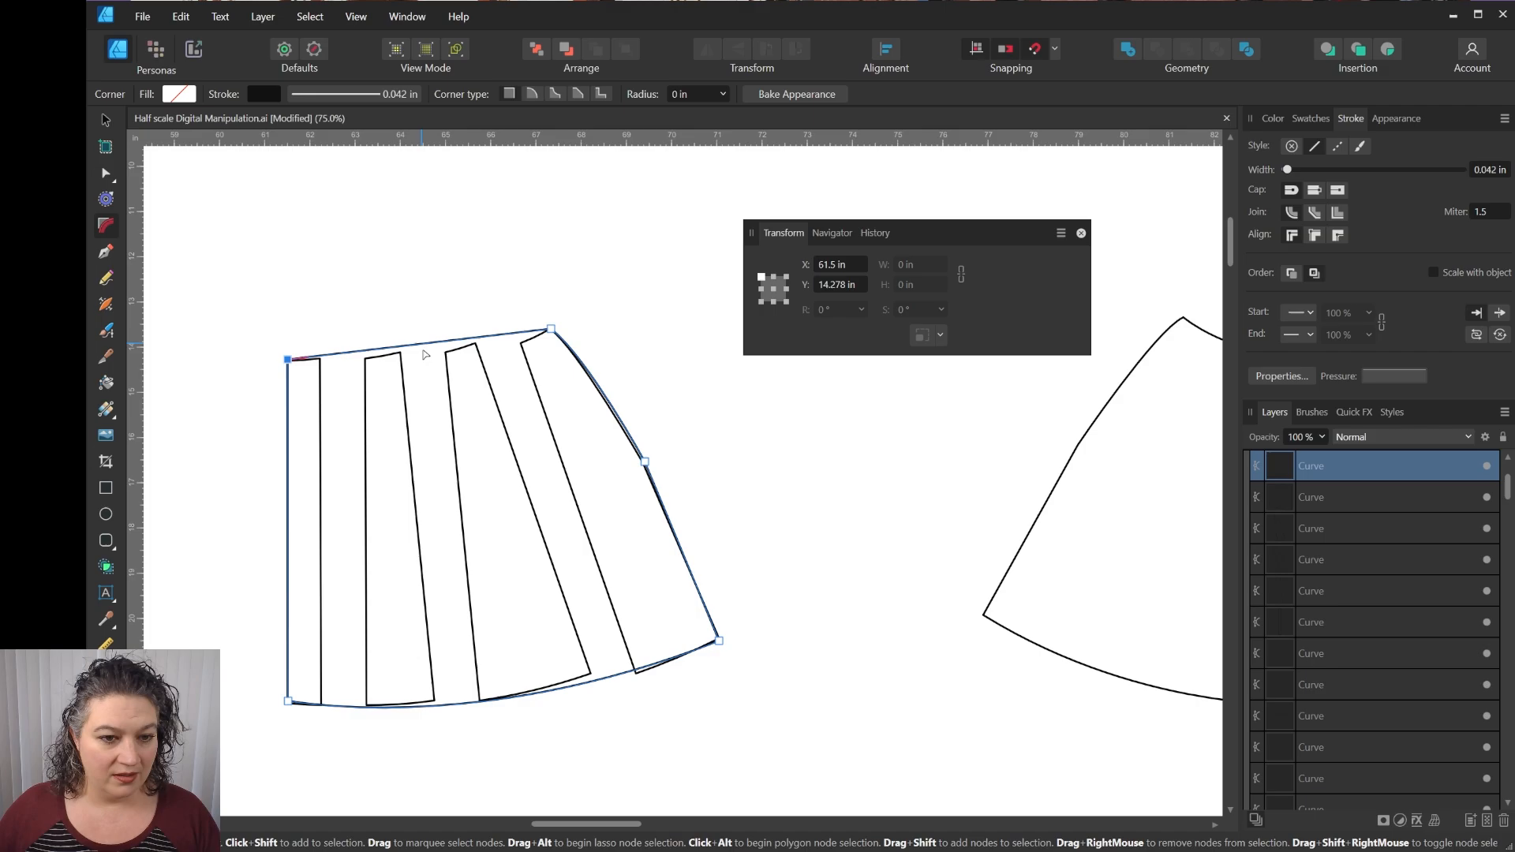
{"action": "left_click", "coordinate": [551, 329]}
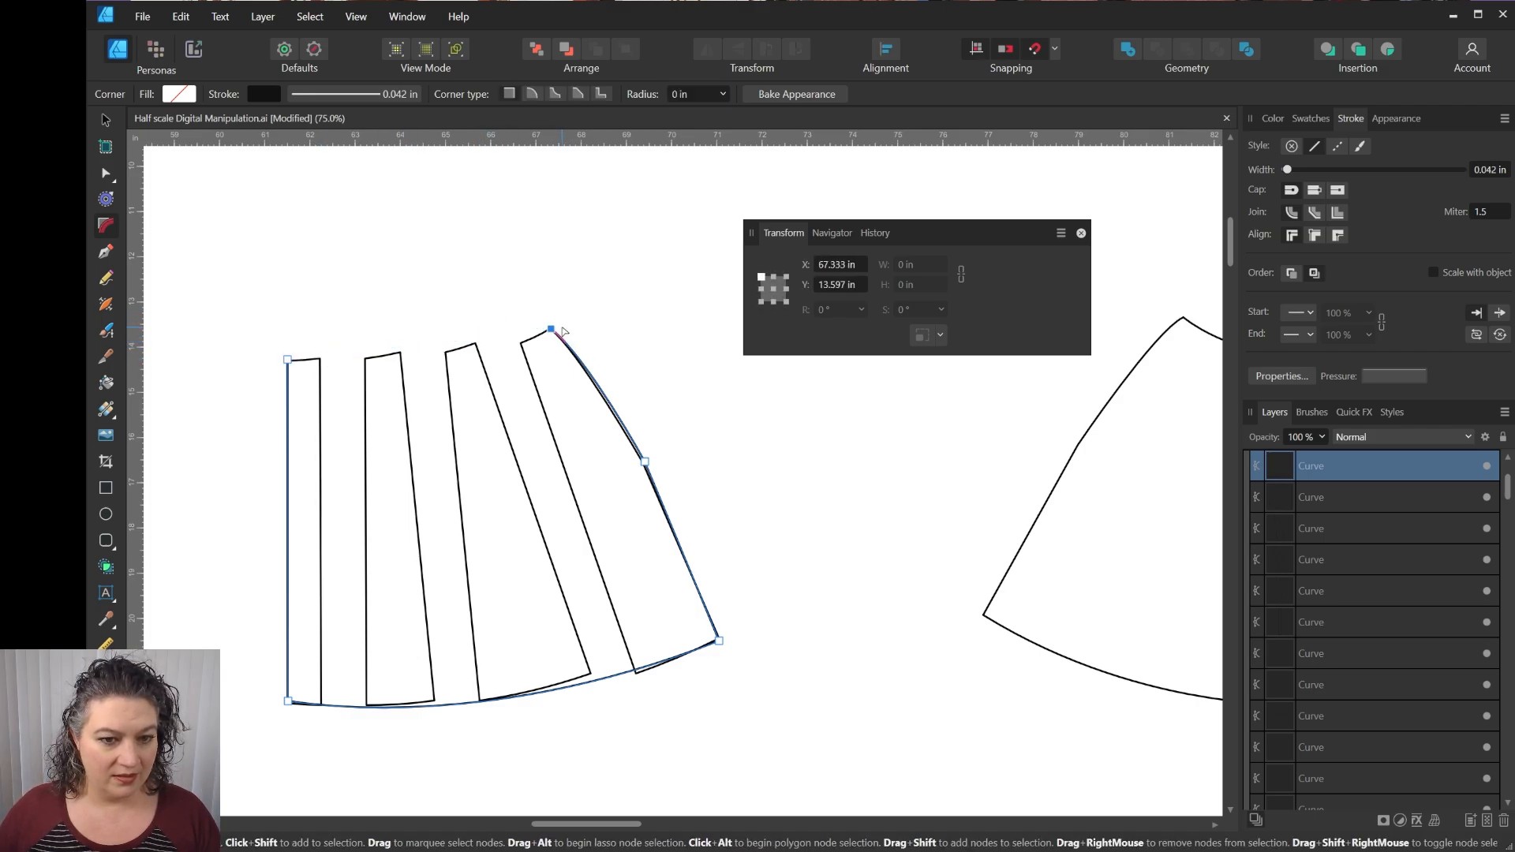
{"action": "key", "text": "p"}
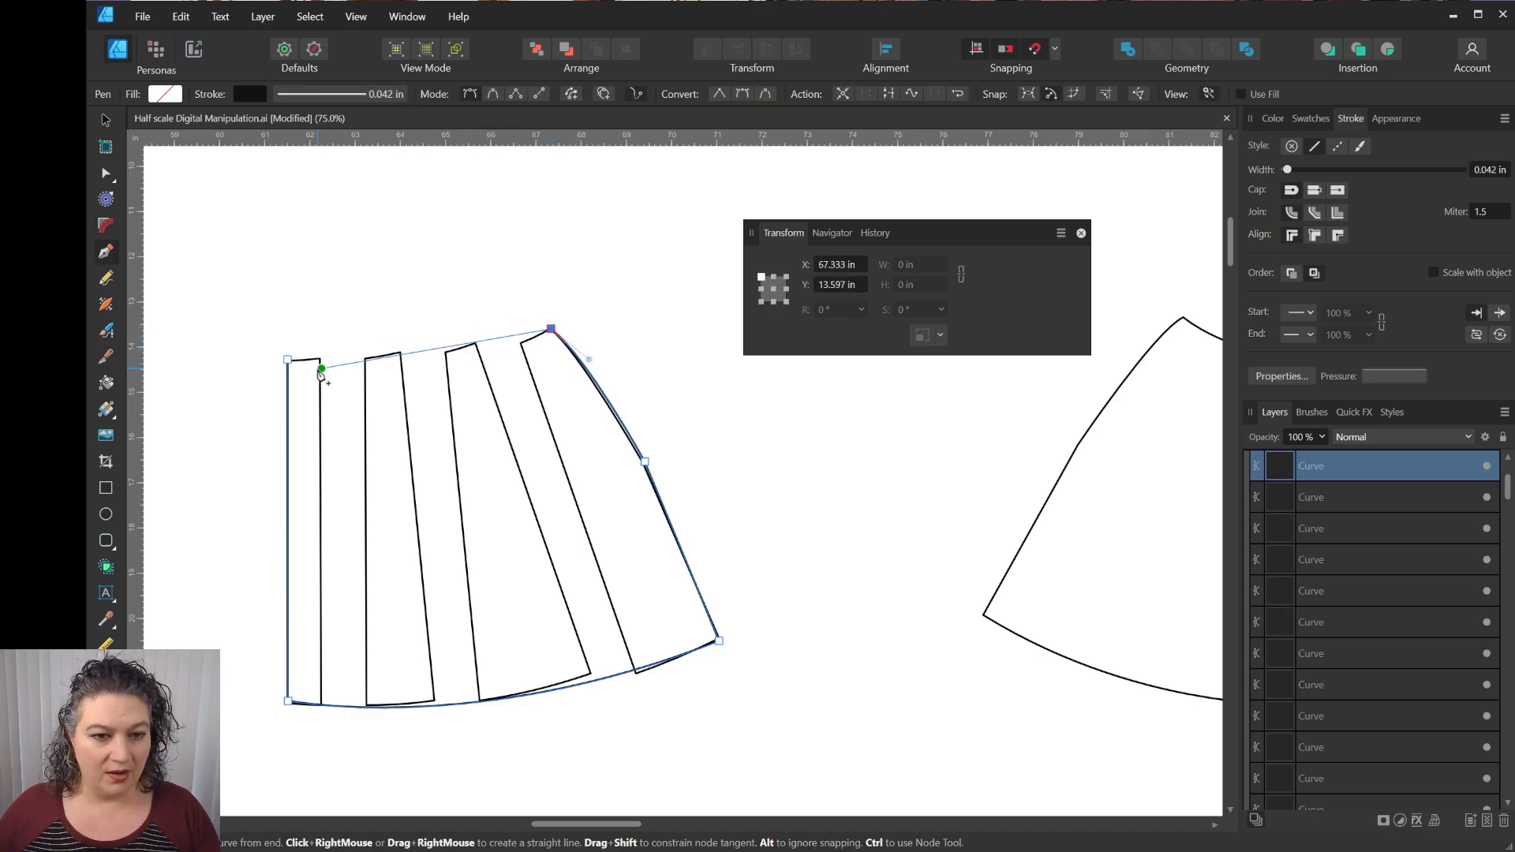
{"action": "left_click", "coordinate": [287, 359]}
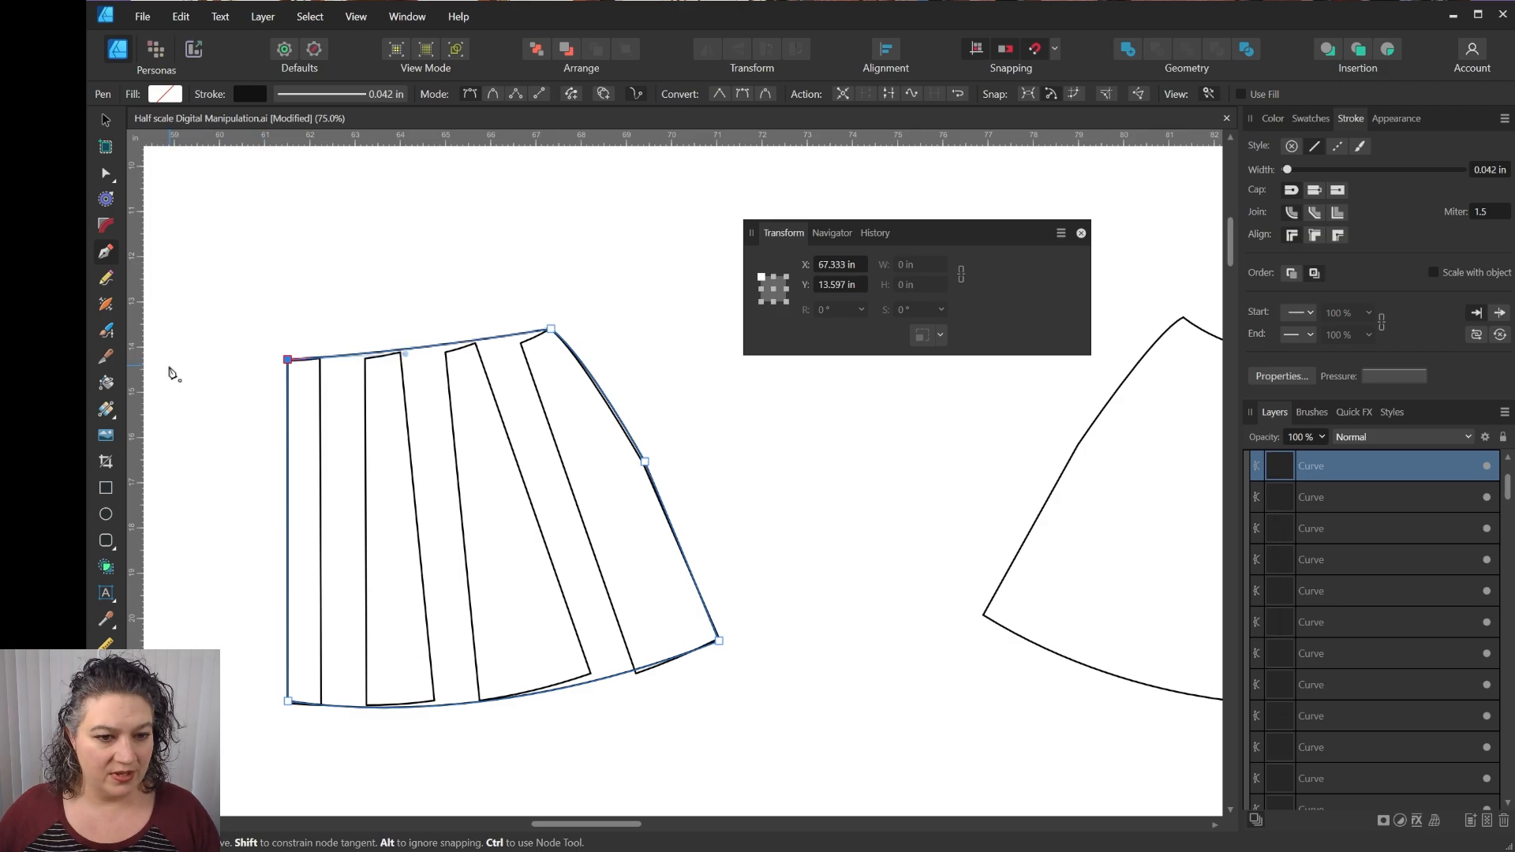
{"action": "scroll", "coordinate": [177, 367], "scroll_direction": "left", "scroll_amount": 2}
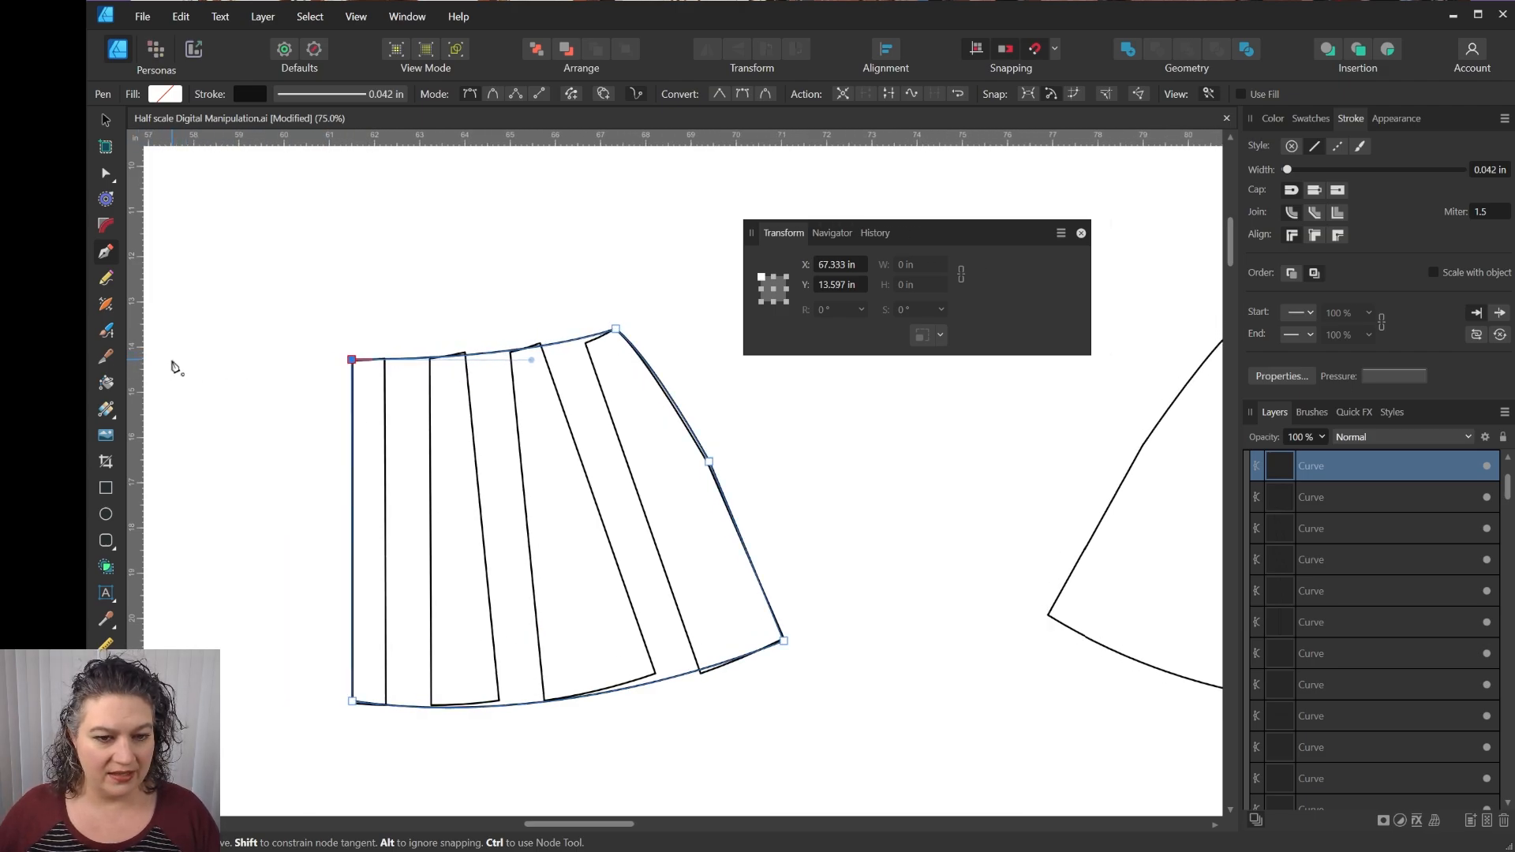
{"action": "scroll", "coordinate": [515, 430], "scroll_direction": "right", "scroll_amount": 4}
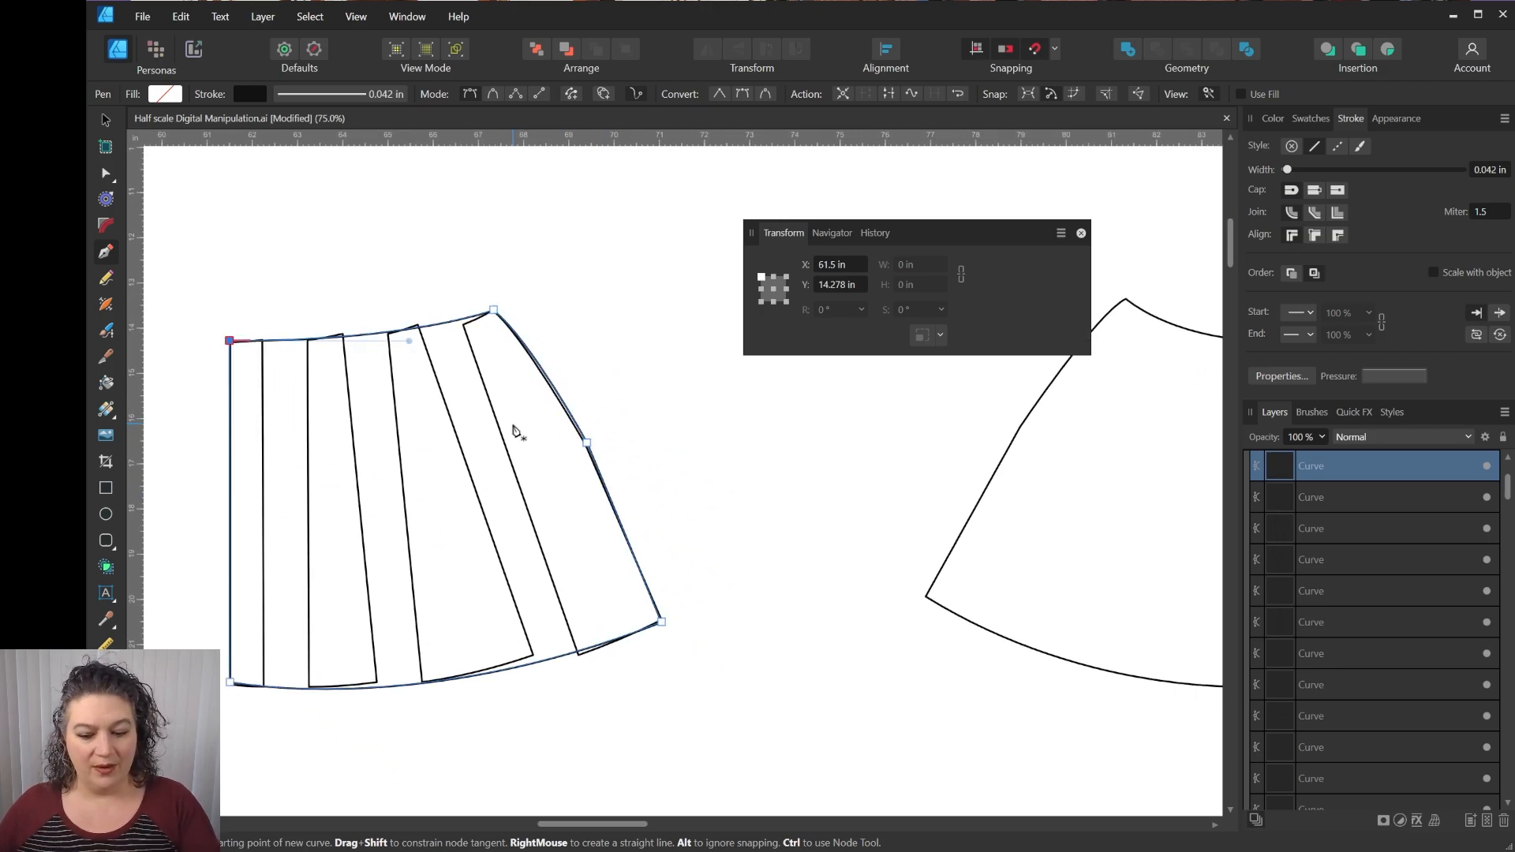
Move the traced skirt outline into the empty space above the spread panels and deselect it.
{"action": "key", "text": "v"}
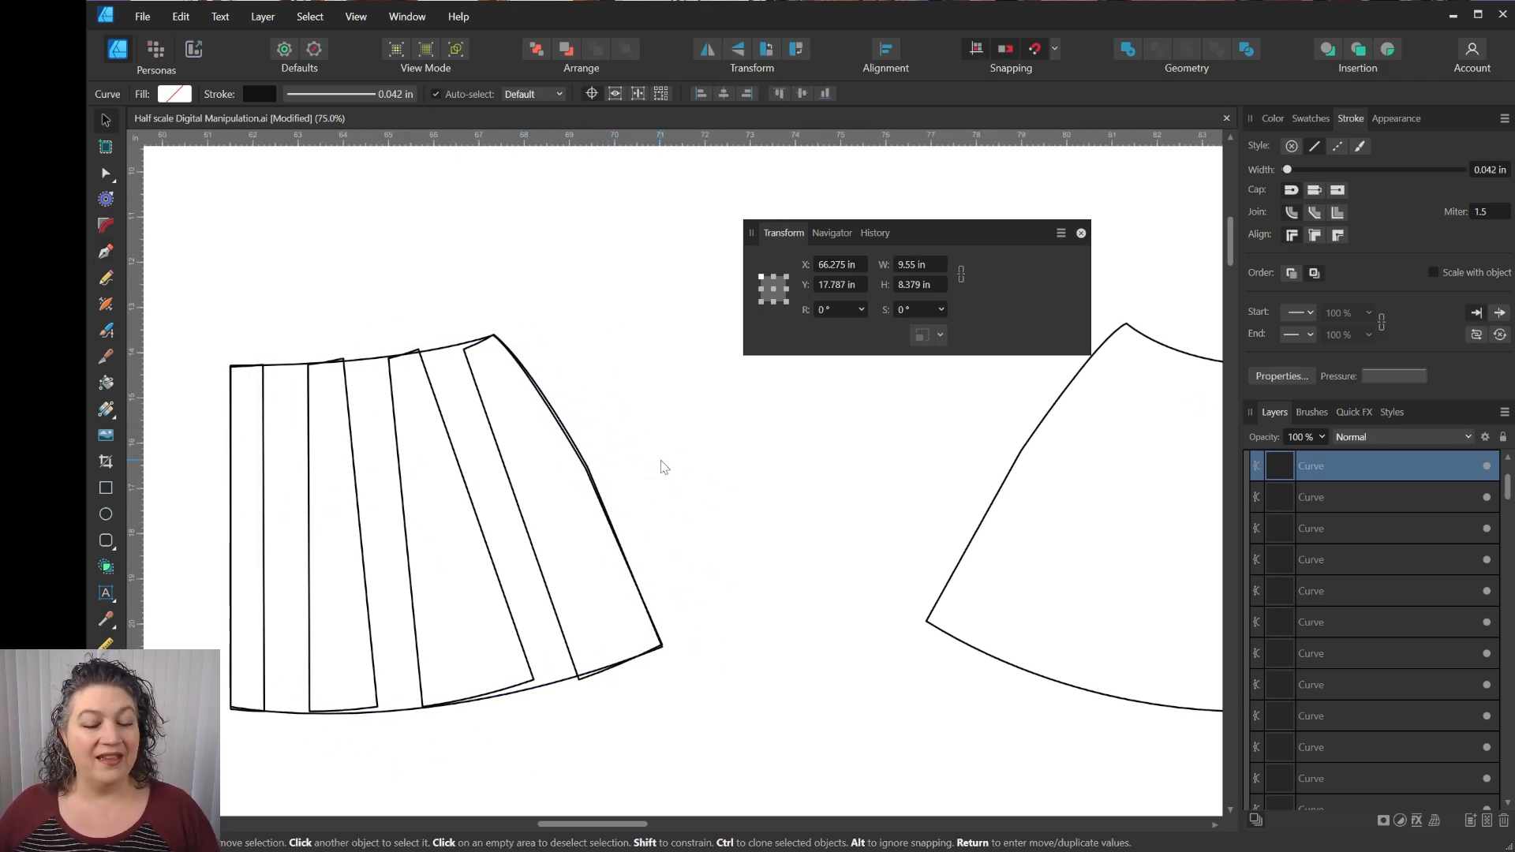
{"action": "scroll", "coordinate": [641, 655], "scroll_direction": "up", "scroll_amount": 5}
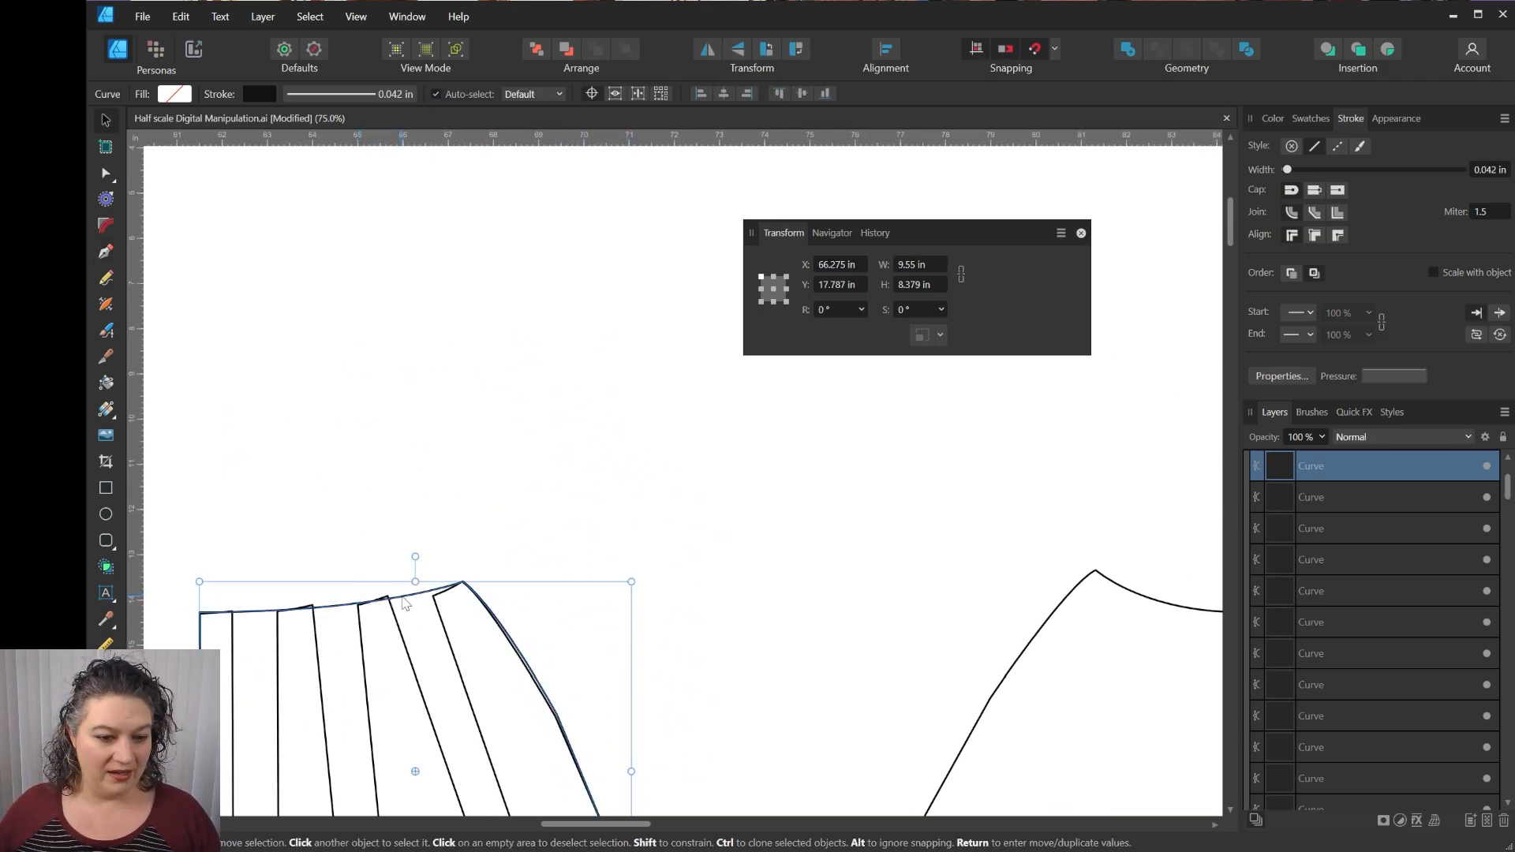
{"action": "left_click_drag", "start_coordinate": [404, 602], "coordinate": [387, 161]}
{"action": "left_click", "coordinate": [655, 511]}
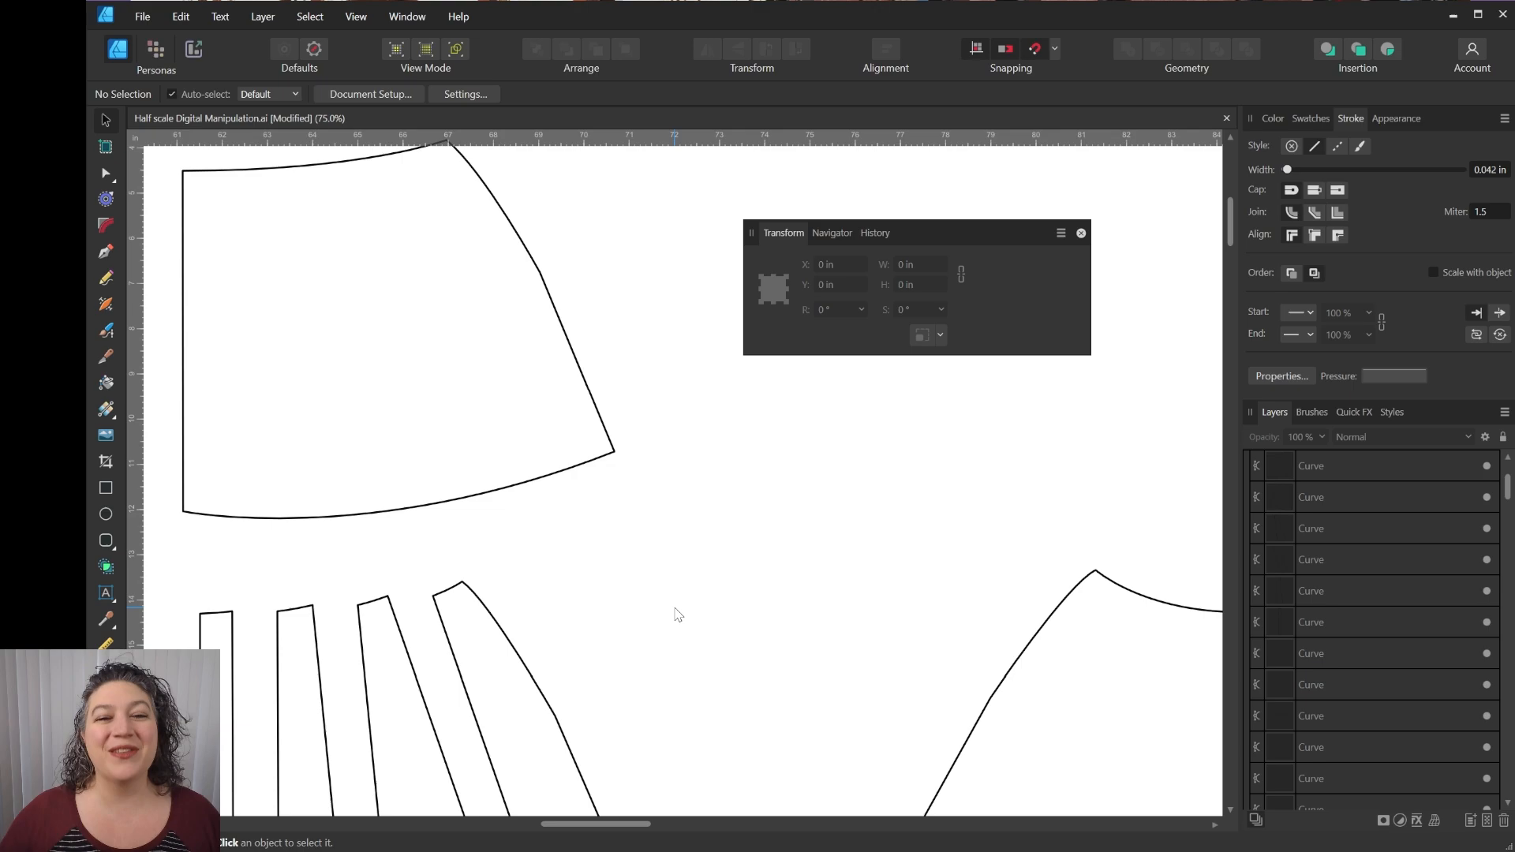
Bring the uncut right skirt piece fully into view.
{"action": "scroll", "coordinate": [750, 600], "scroll_direction": "up", "scroll_amount": 2}
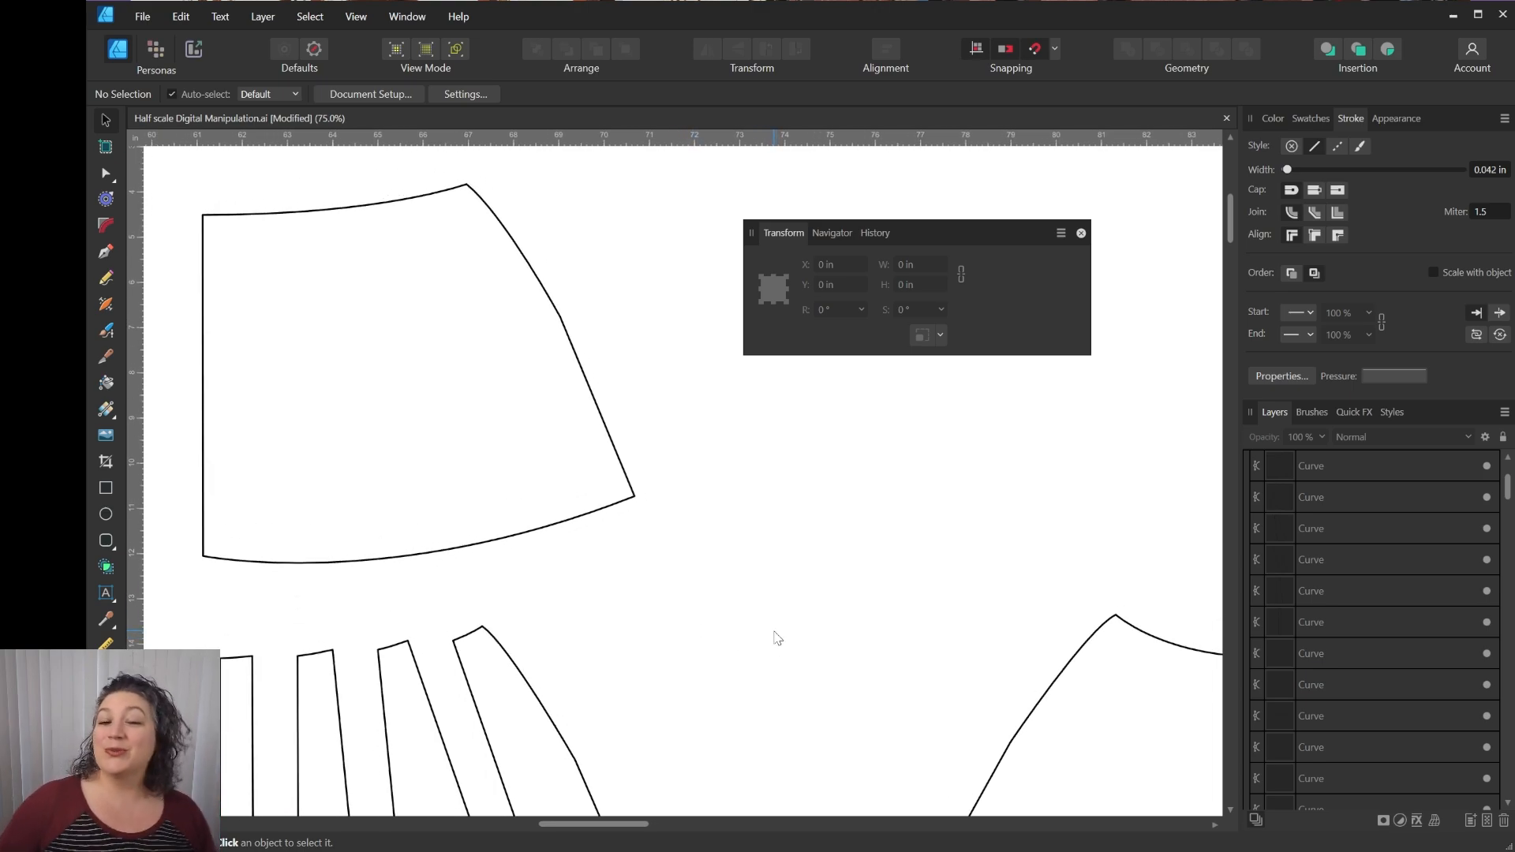
{"action": "scroll", "coordinate": [810, 619], "scroll_direction": "up", "scroll_amount": 2}
{"action": "scroll", "coordinate": [842, 623], "scroll_direction": "down", "scroll_amount": 6}
{"action": "scroll", "coordinate": [841, 623], "scroll_direction": "right", "scroll_amount": 8}
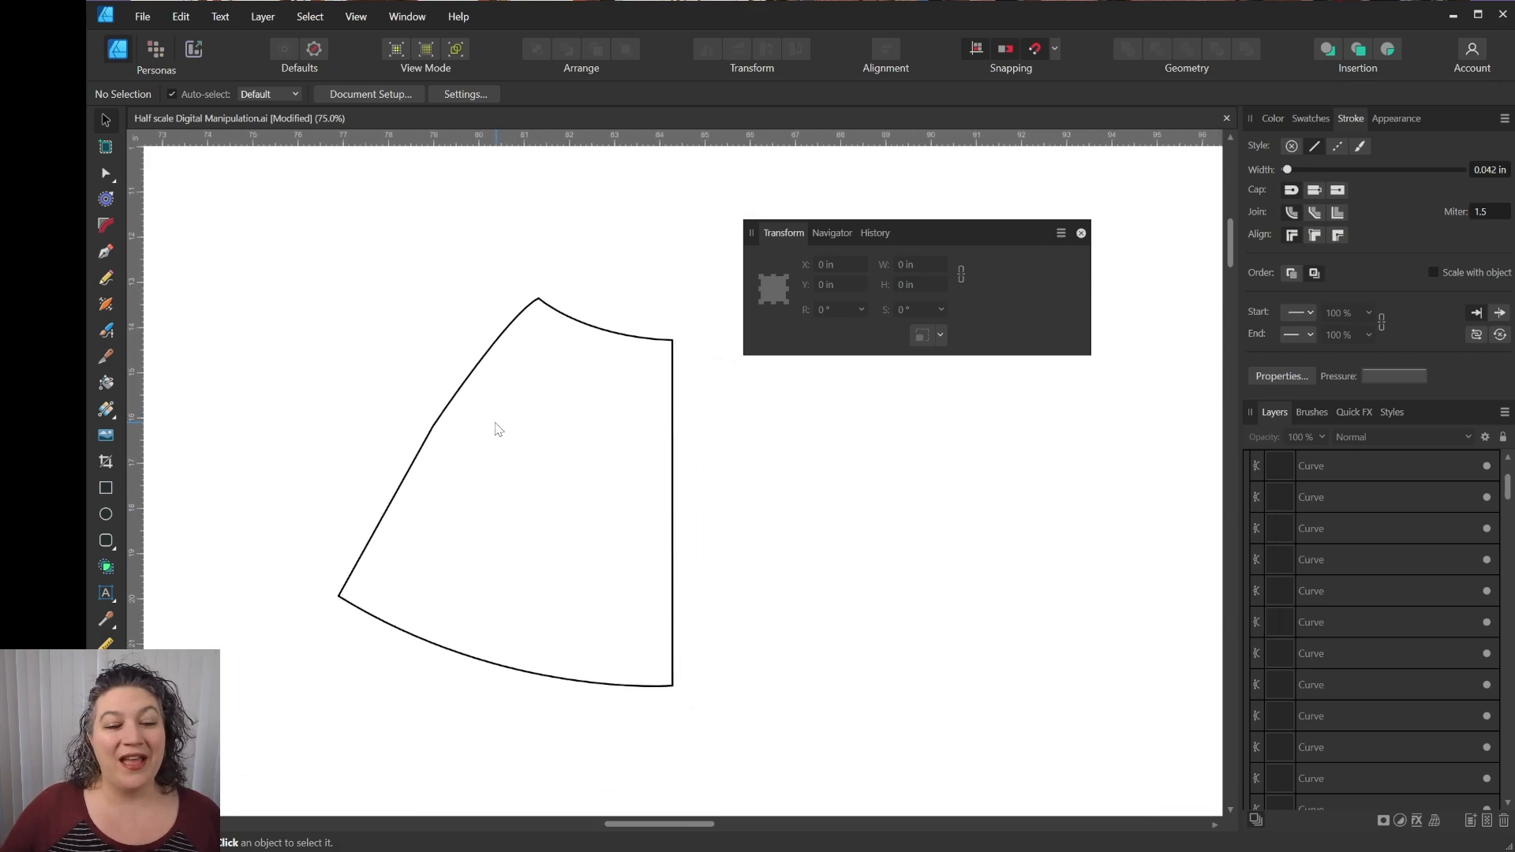
{"action": "scroll", "coordinate": [499, 430], "scroll_direction": "down", "scroll_amount": 2}
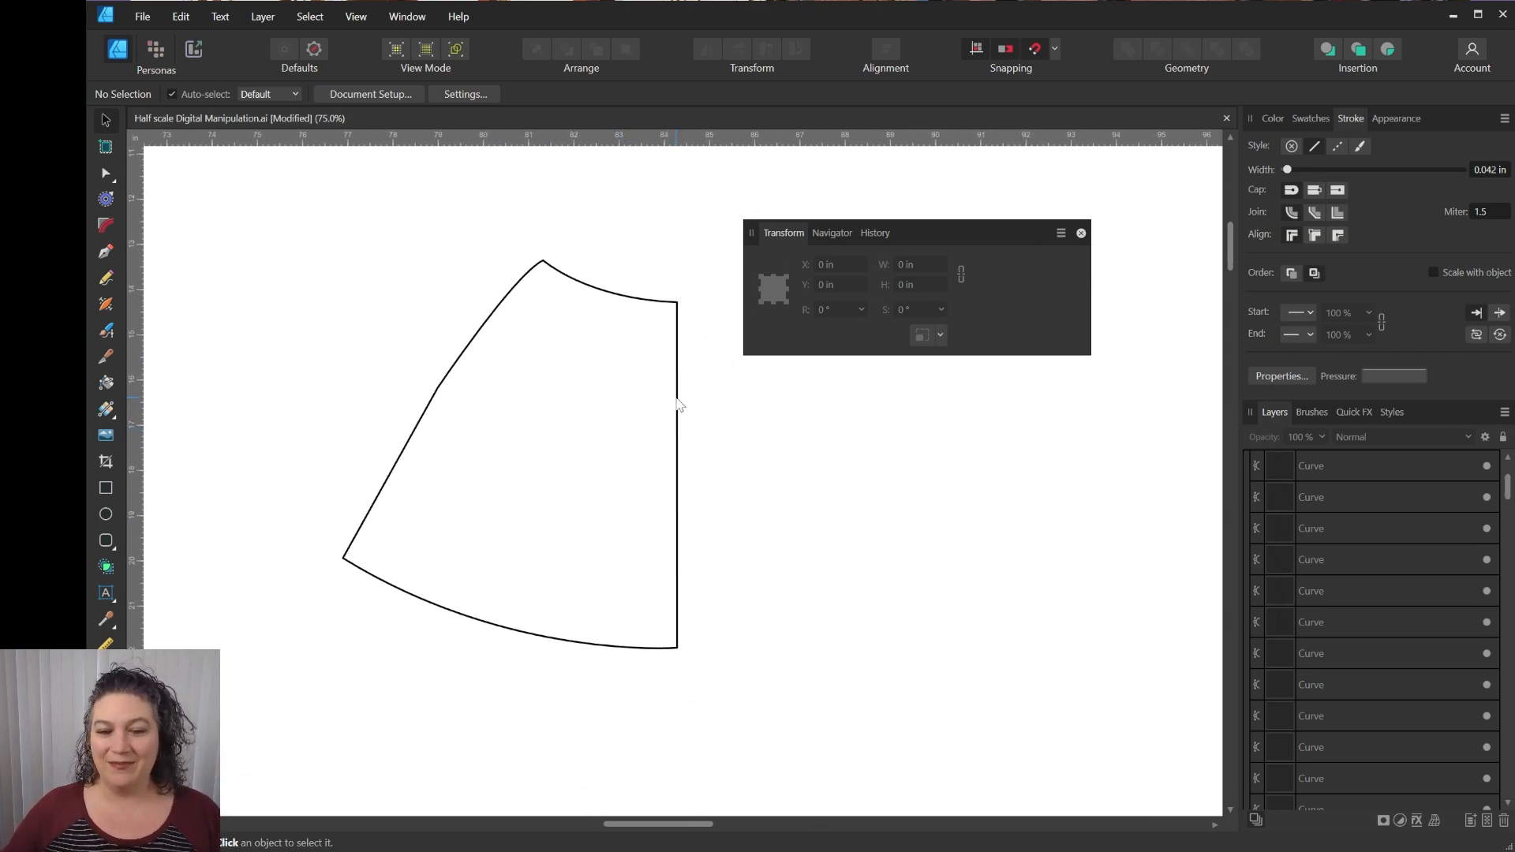
Dock the floating Transform panel beneath the Layers panel and shift the uncut skirt piece right to make room for spreading.
{"action": "left_click_drag", "start_coordinate": [972, 235], "coordinate": [1448, 798]}
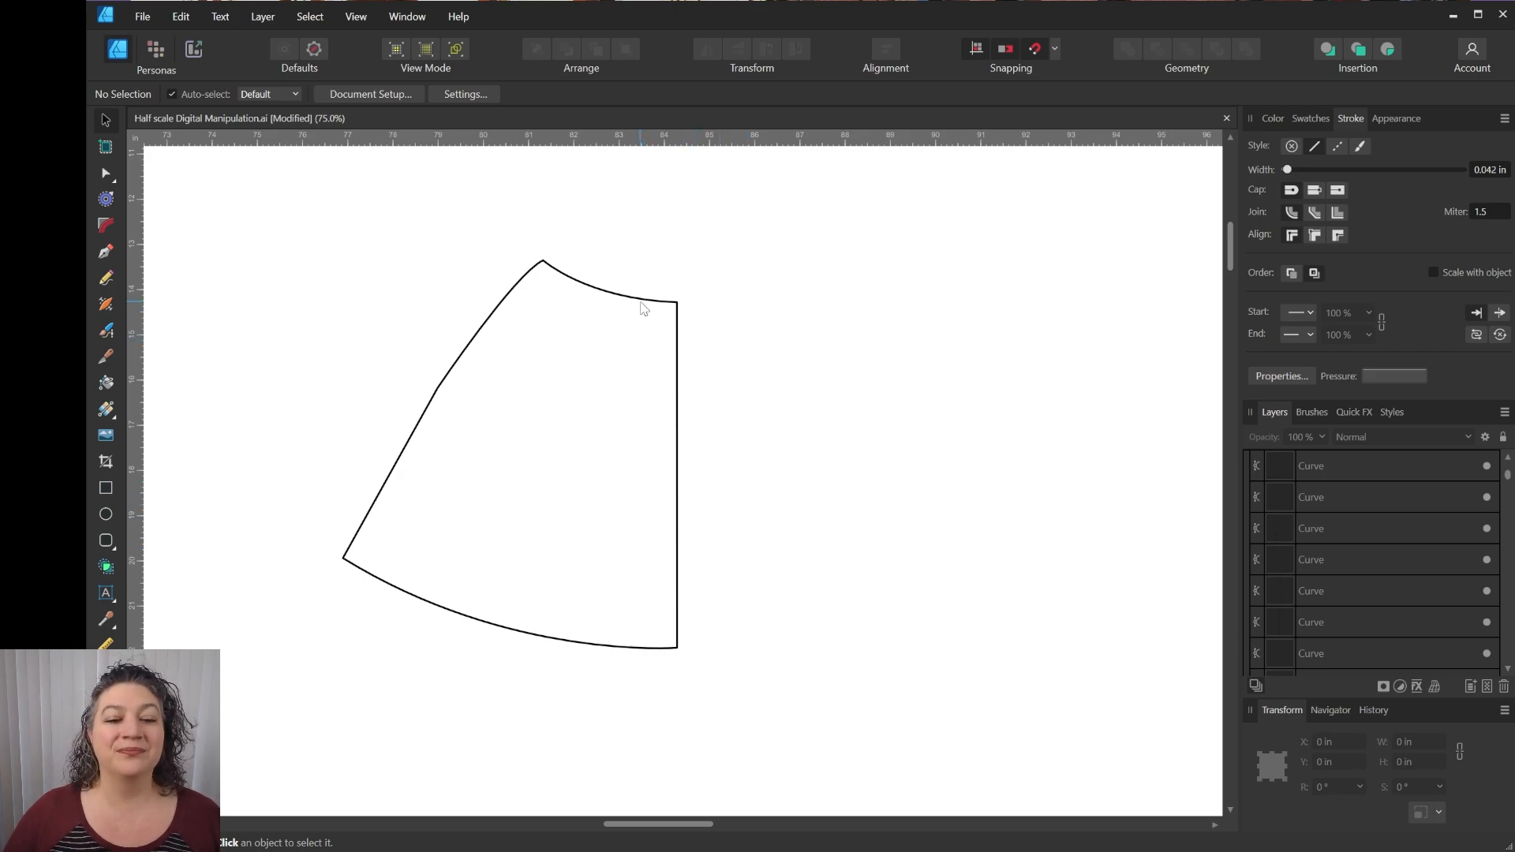
{"action": "left_click_drag", "start_coordinate": [645, 302], "coordinate": [926, 310]}
{"action": "scroll", "coordinate": [1008, 264], "scroll_direction": "down", "scroll_amount": 1}
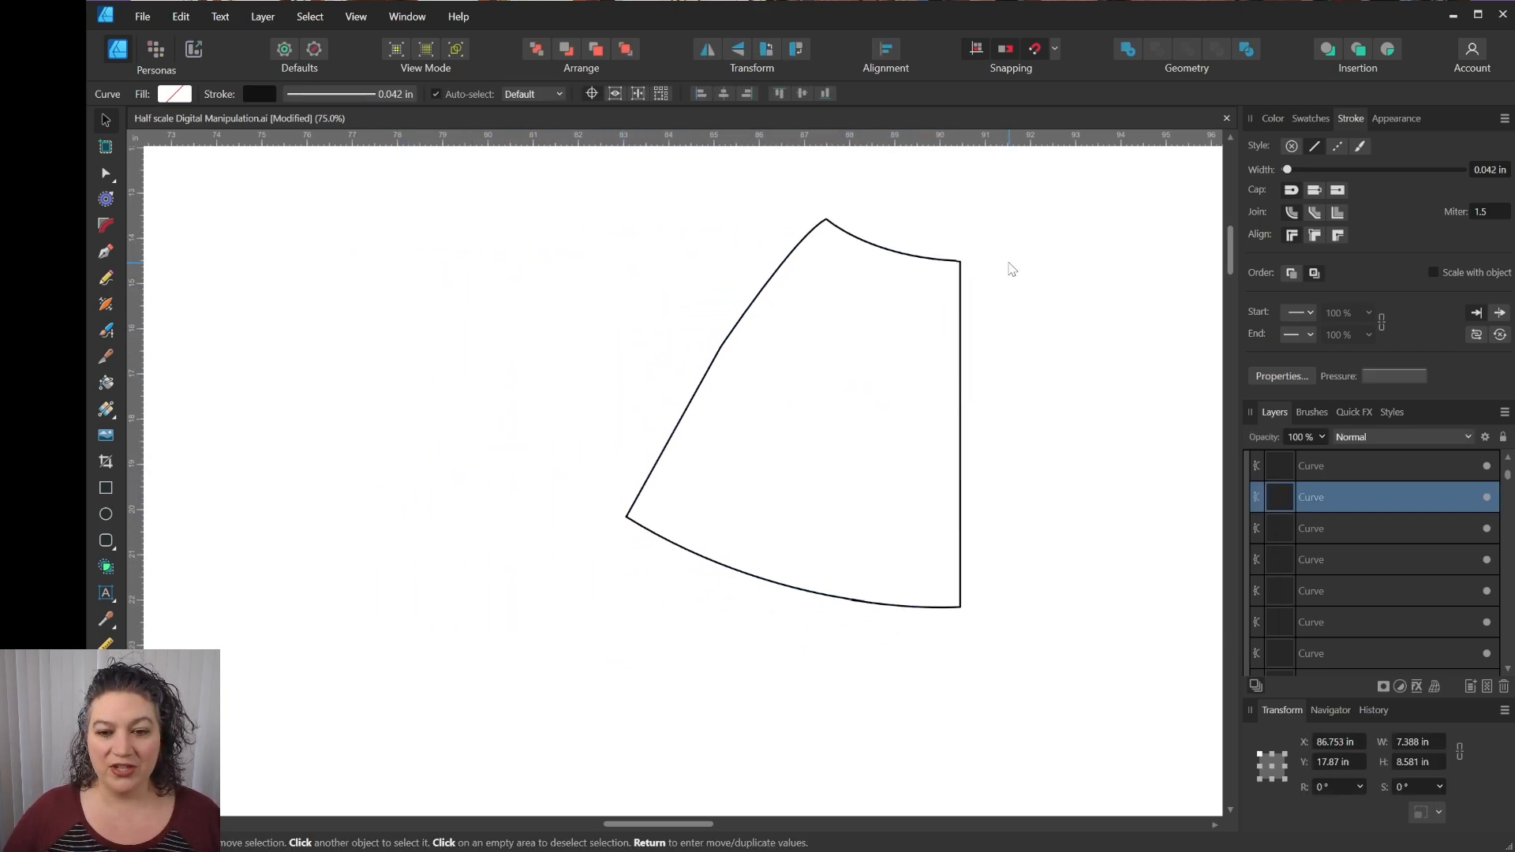
{"action": "left_click", "coordinate": [1091, 407]}
Slash the skirt piece with the Knife tool along three lines from waistline to hem, dividing it into four panels.
{"action": "key", "text": "y"}
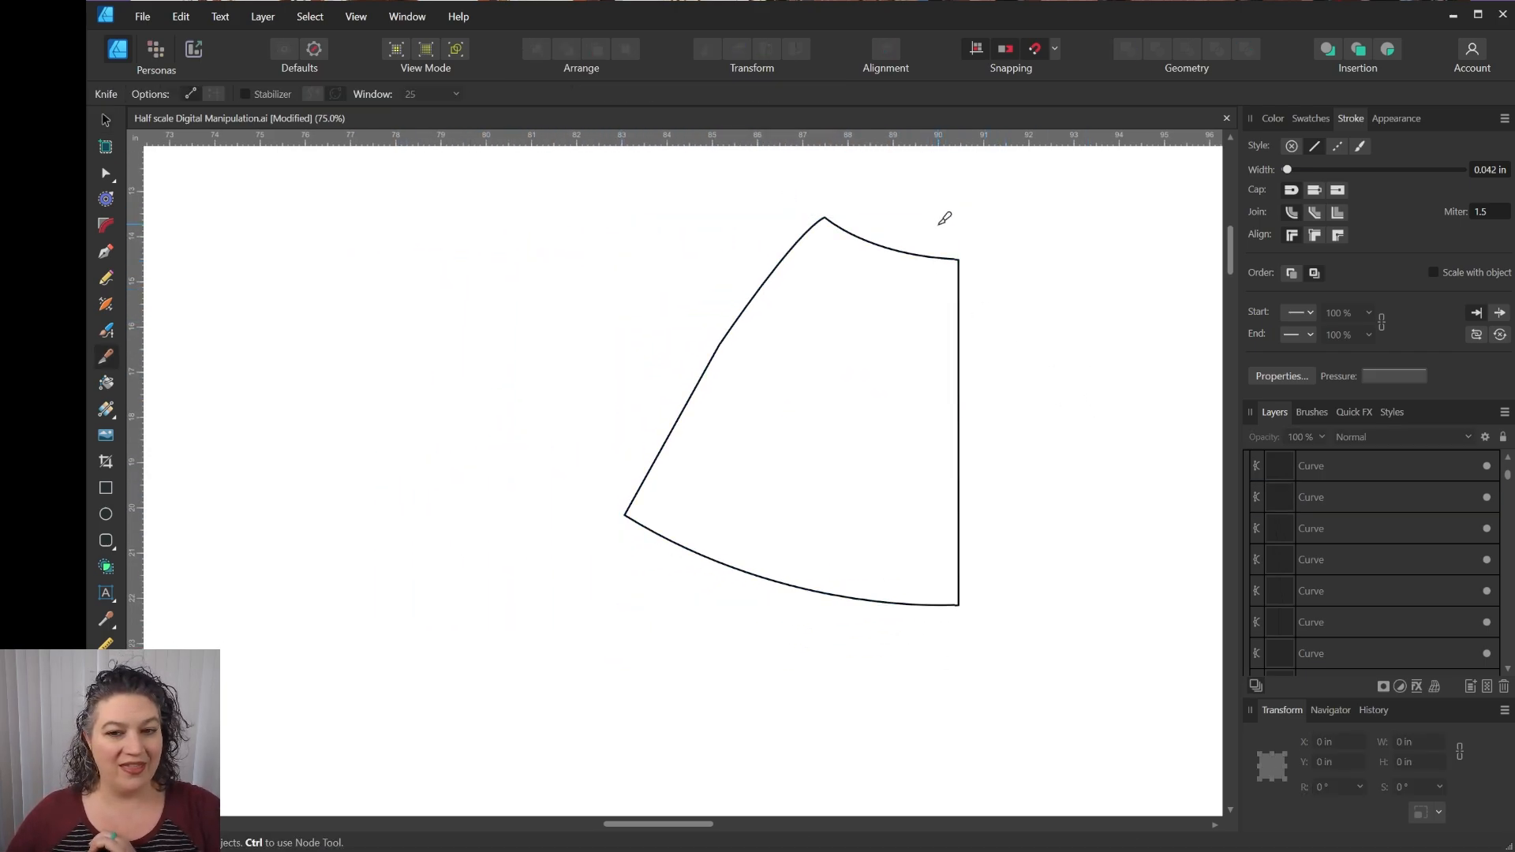
{"action": "left_click_drag", "start_coordinate": [912, 228], "coordinate": [907, 676]}
{"action": "left_click_drag", "start_coordinate": [1025, 175], "coordinate": [585, 676]}
{"action": "mouse_move", "coordinate": [927, 227]}
{"action": "left_mouse_down"}
{"action": "mouse_move", "coordinate": [923, 628]}
{"action": "mouse_move", "coordinate": [812, 602]}
{"action": "mouse_move", "coordinate": [813, 654]}
{"action": "left_mouse_up"}
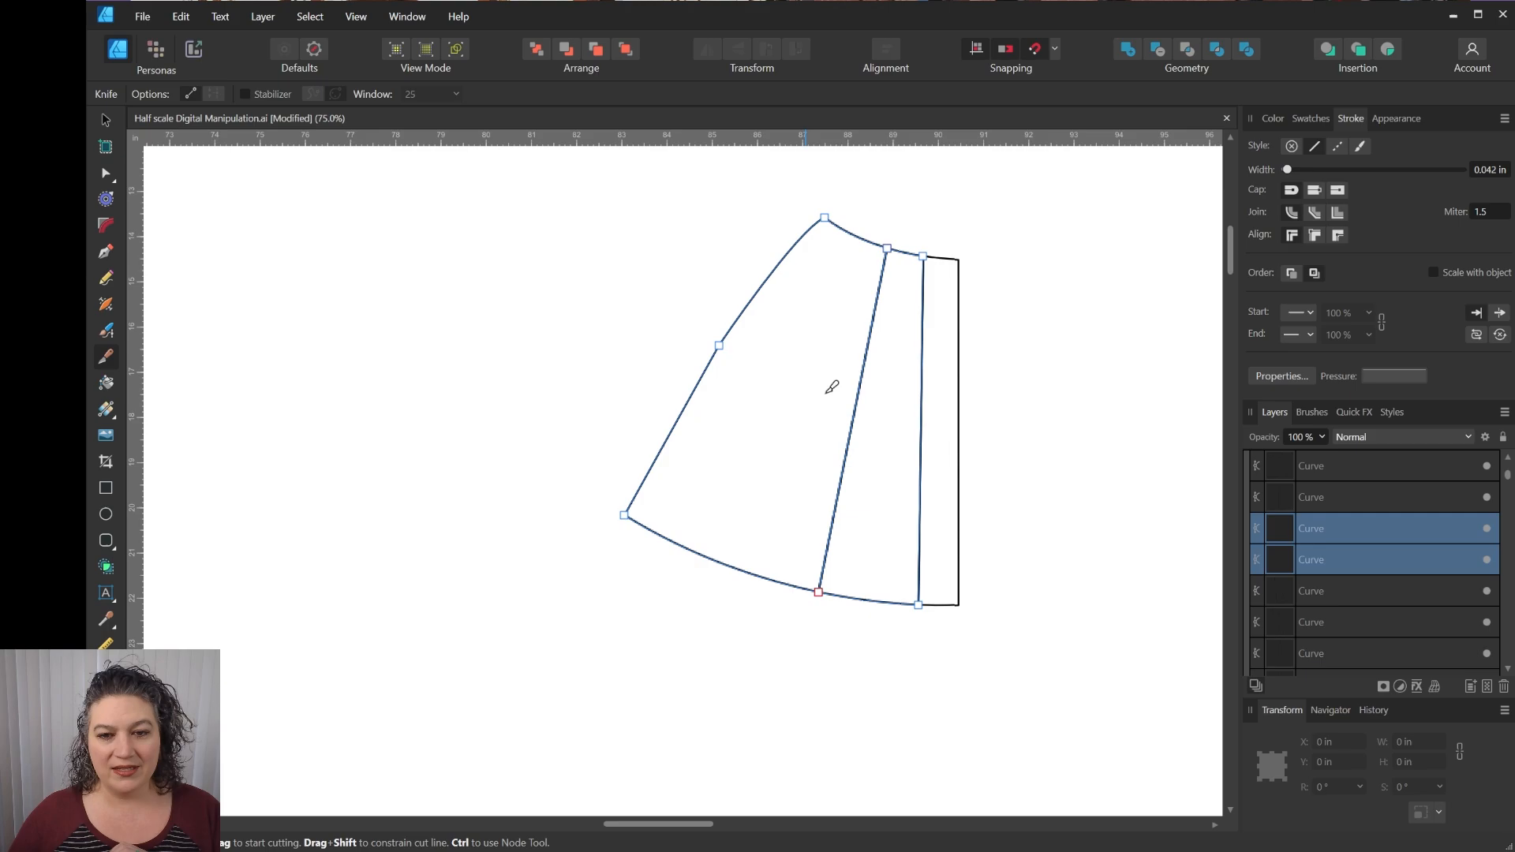
{"action": "mouse_move", "coordinate": [873, 223]}
{"action": "left_mouse_down"}
{"action": "mouse_move", "coordinate": [712, 487]}
{"action": "mouse_move", "coordinate": [696, 599]}
{"action": "left_mouse_up"}
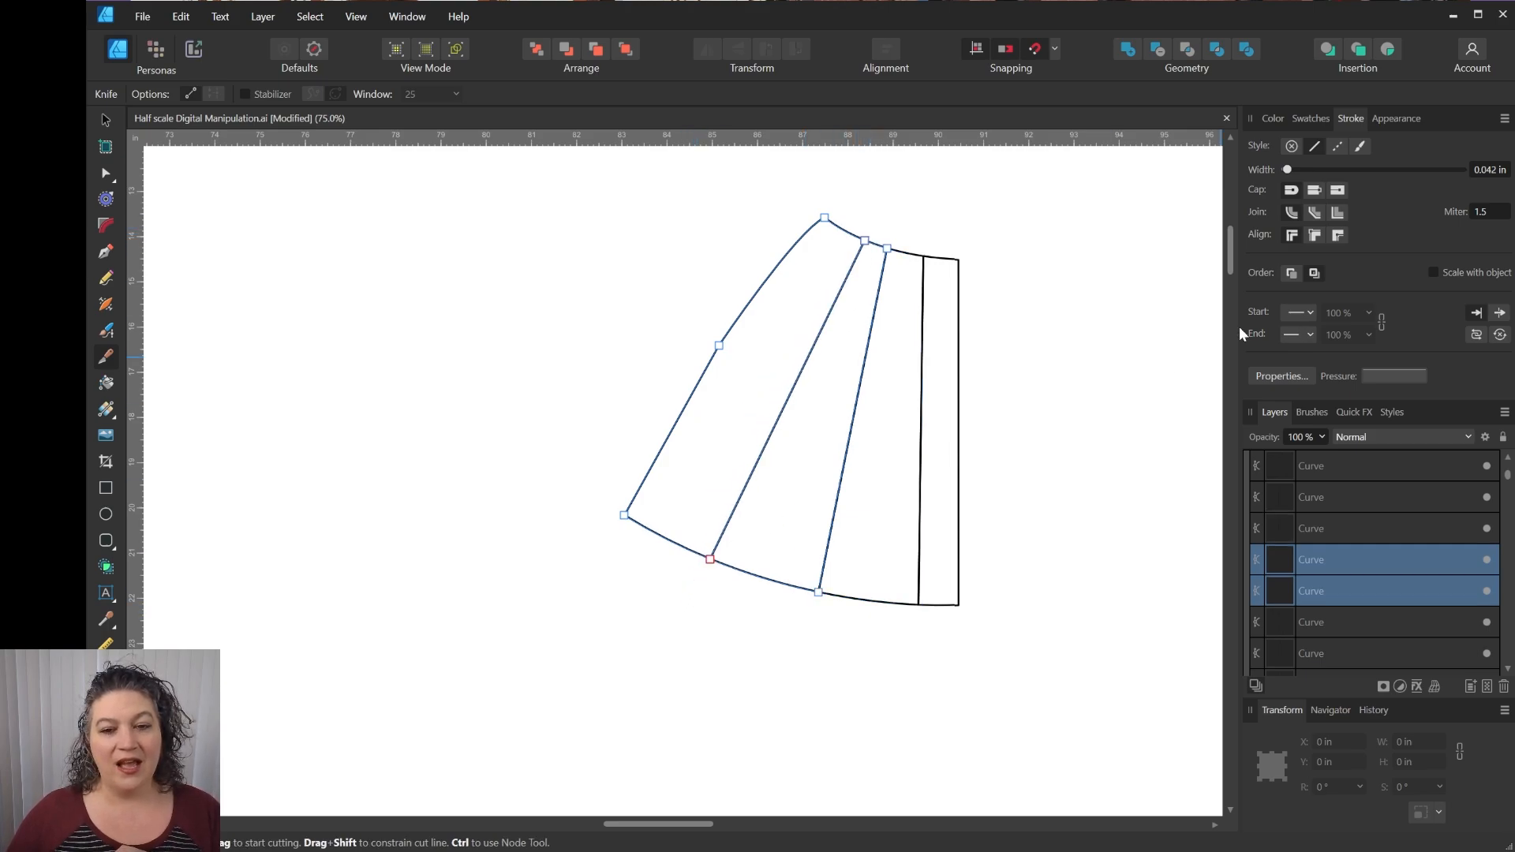
Move the three panels nearest the side seam 1 inch left, away from the centre panel, and deselect them.
{"action": "key", "text": "v"}
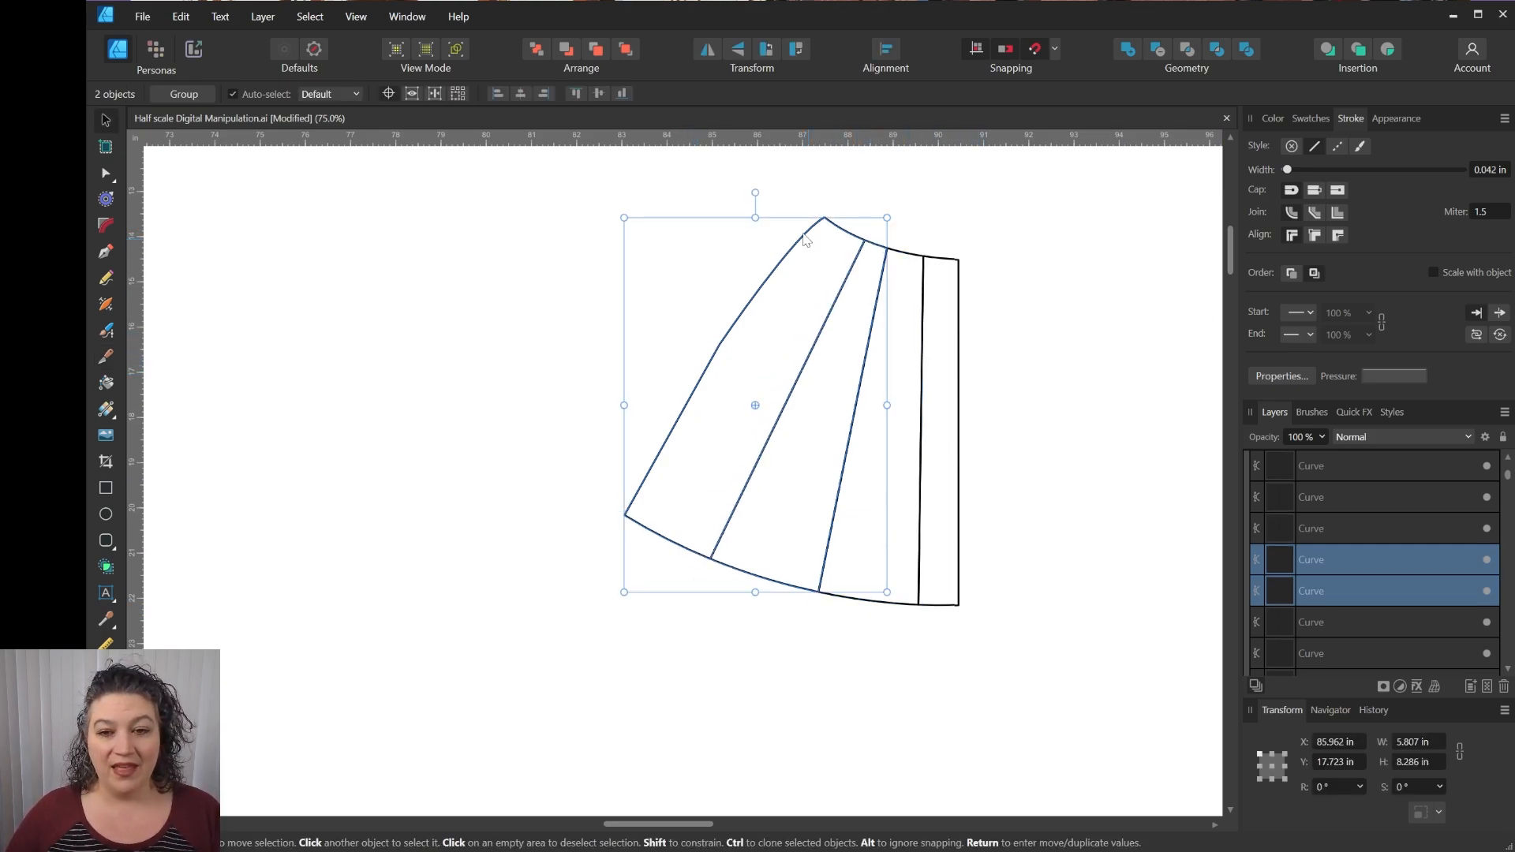
{"action": "left_click", "coordinate": [646, 186]}
{"action": "left_click_drag", "start_coordinate": [597, 181], "coordinate": [924, 685]}
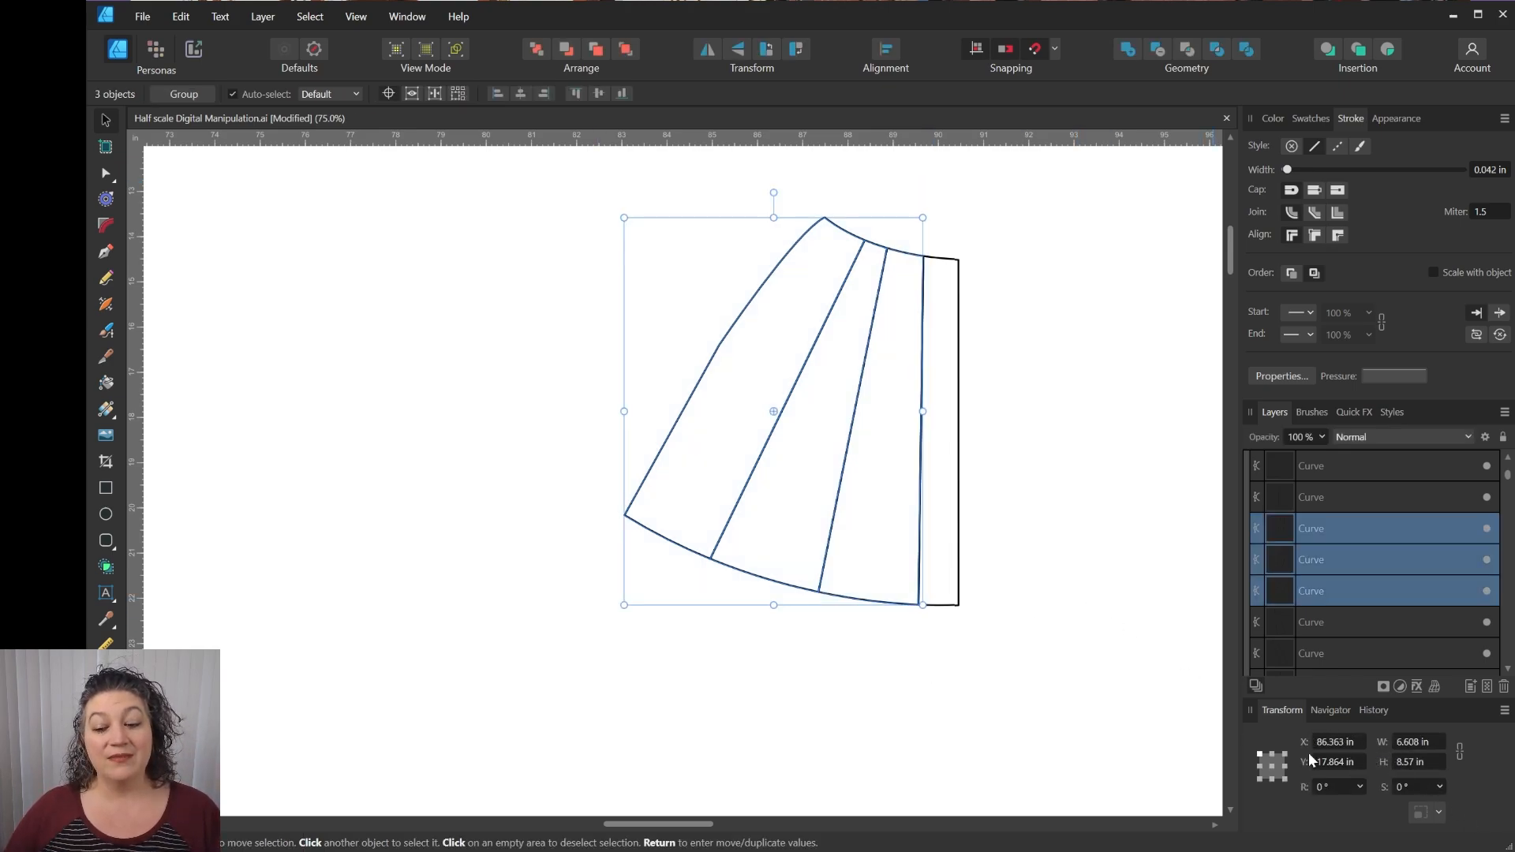
{"action": "left_click", "coordinate": [1353, 742]}
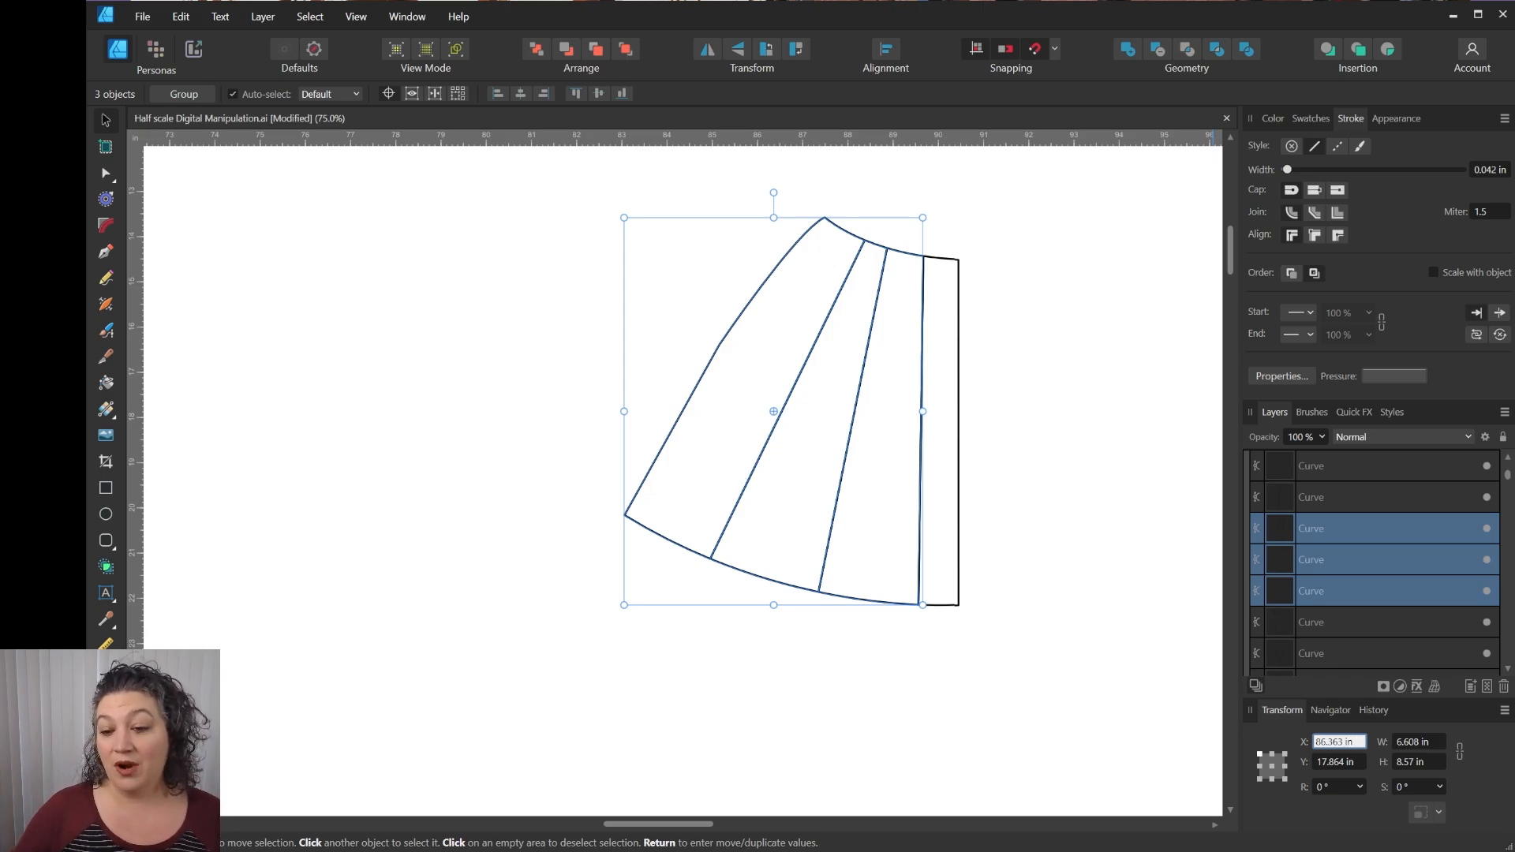
{"action": "type", "text": "-2"}
{"action": "key", "text": "Return"}
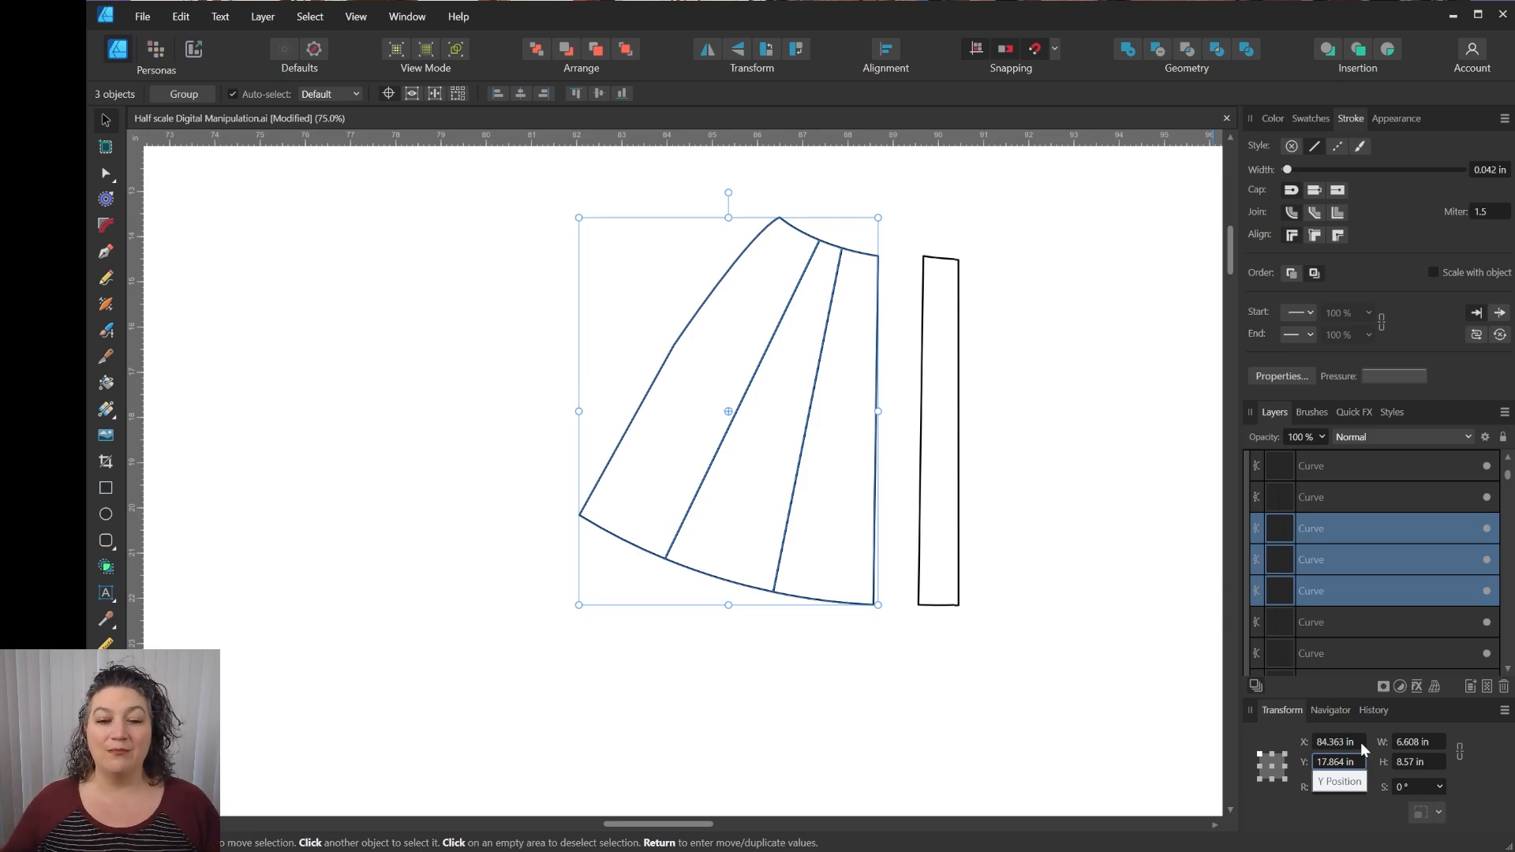
{"action": "left_click", "coordinate": [1057, 592]}
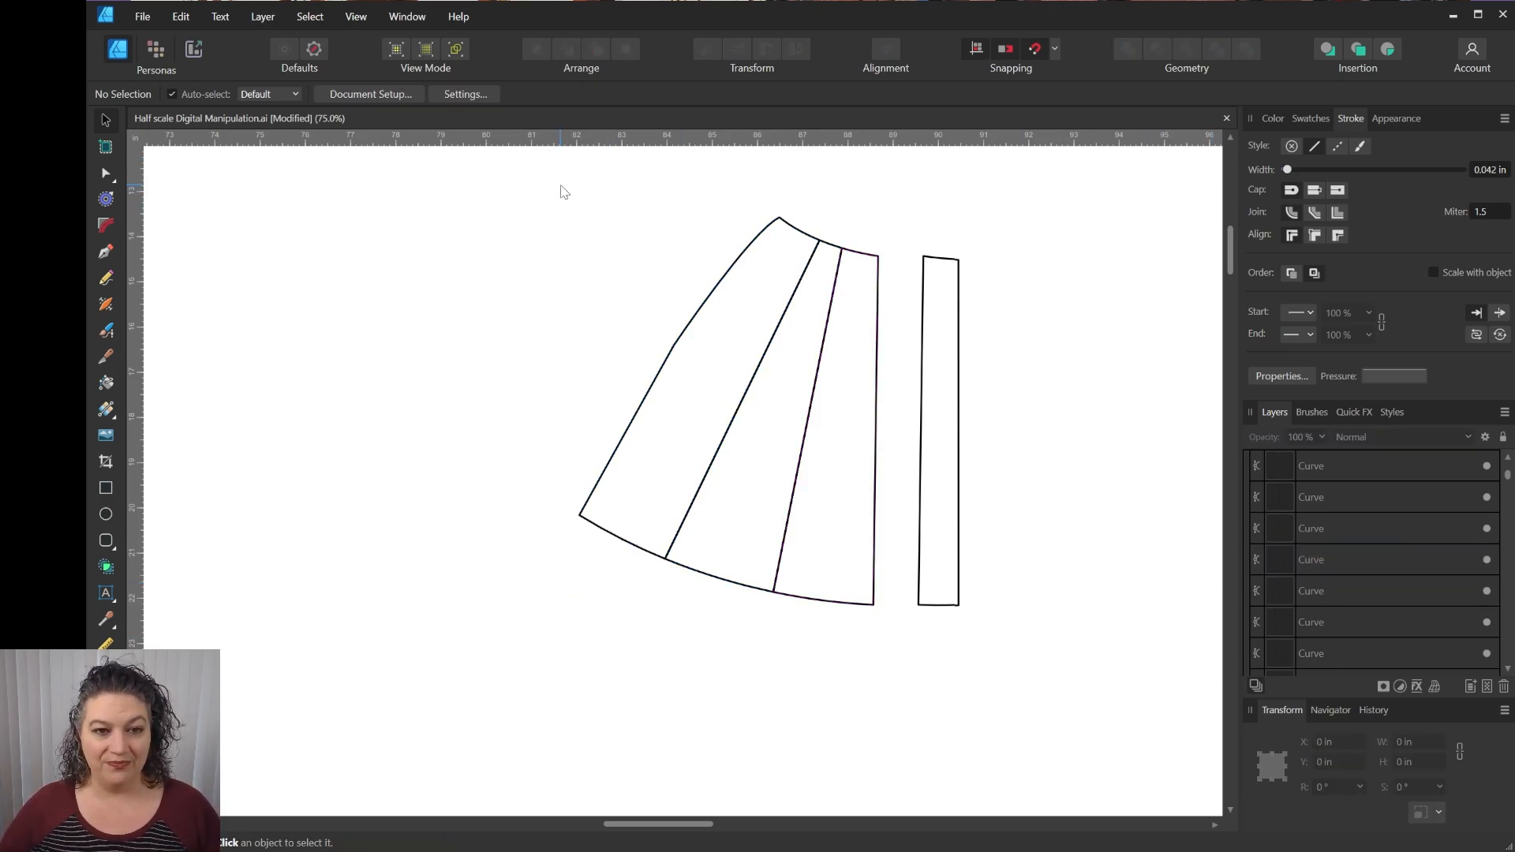
Move the two panels nearest the side seam a further 1 inch left and deselect them.
{"action": "left_click_drag", "start_coordinate": [564, 192], "coordinate": [852, 635]}
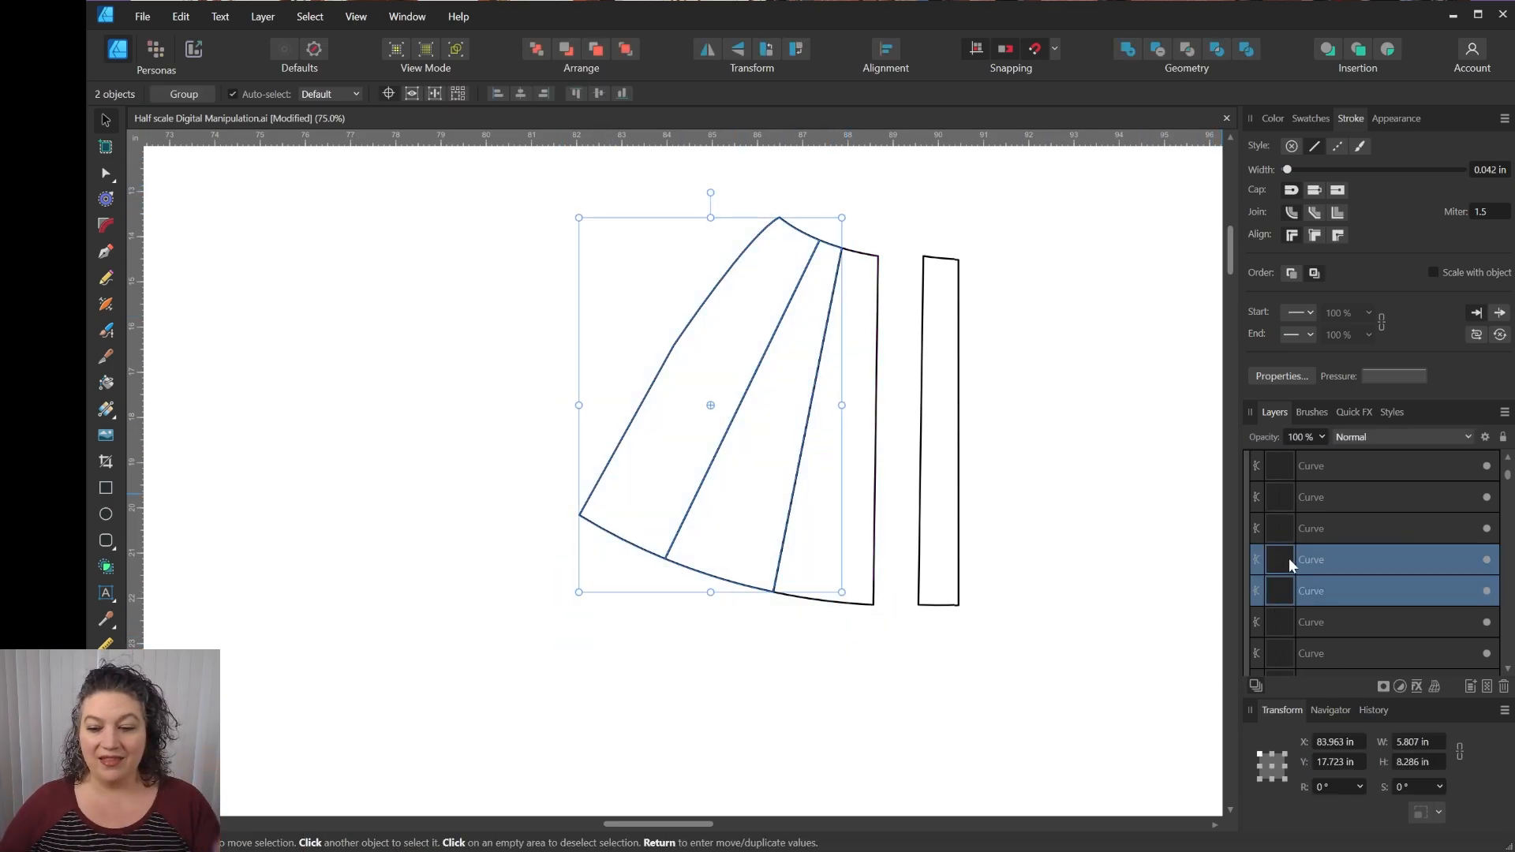
{"action": "left_click", "coordinate": [1357, 742]}
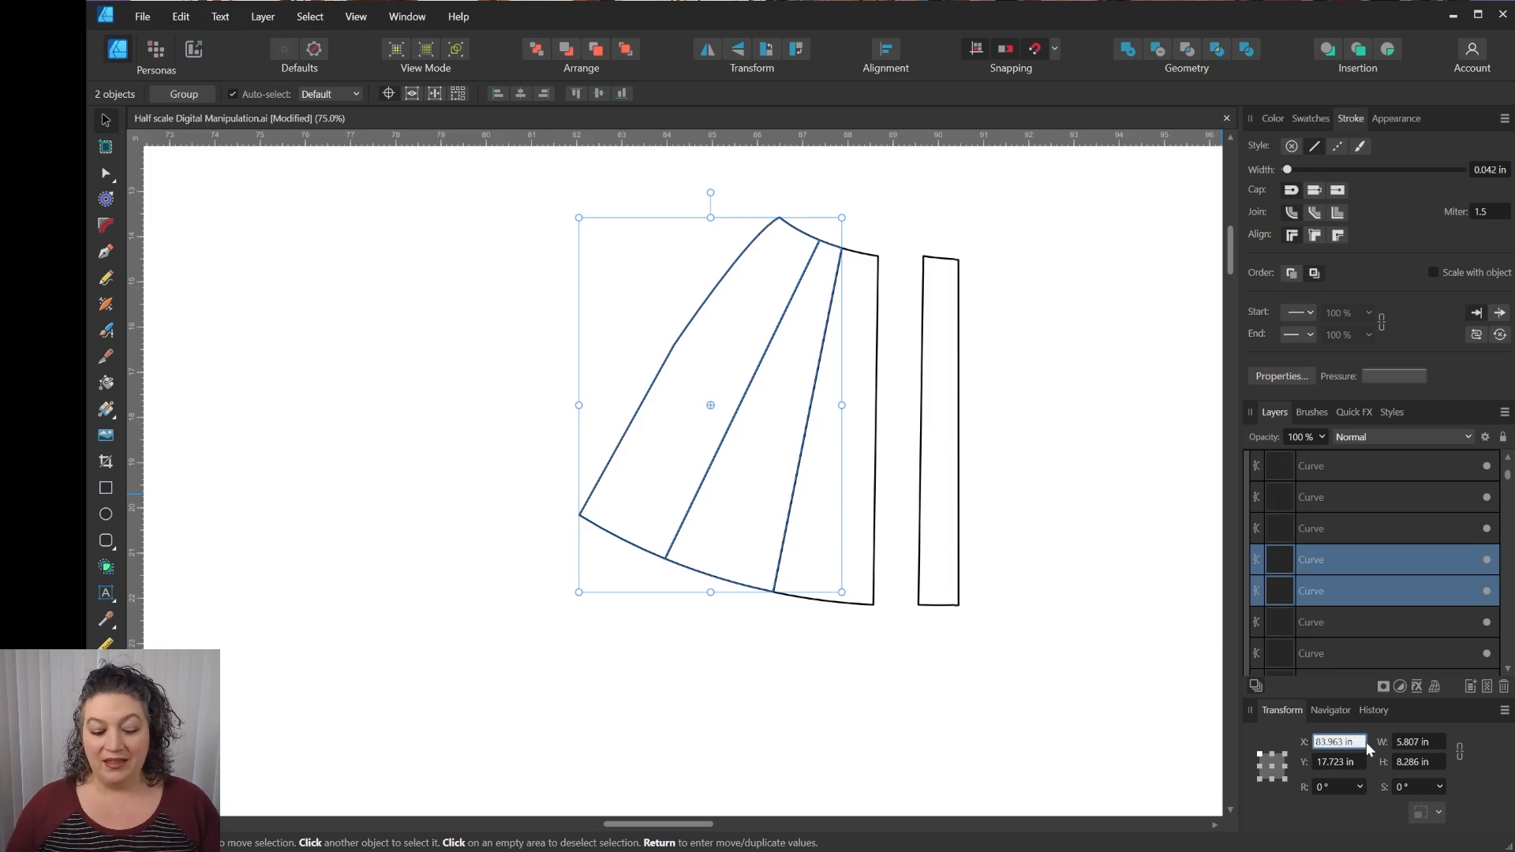
{"action": "type", "text": "-2"}
{"action": "key", "text": "Return"}
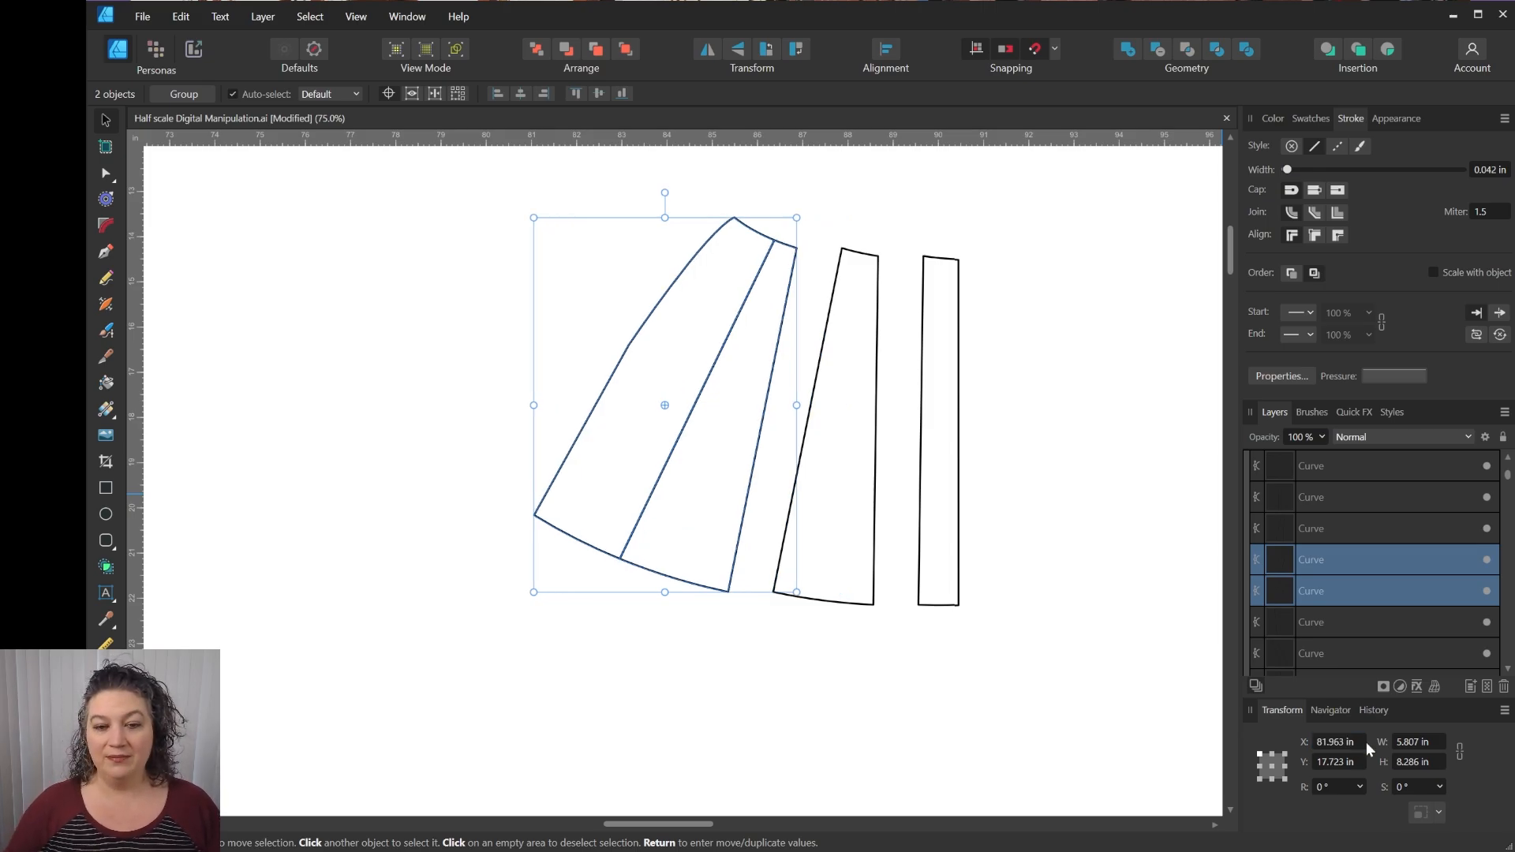
{"action": "left_click", "coordinate": [957, 775]}
Move the side-seam panel alone 1 inch left to open the last gap, and deselect it.
{"action": "left_click_drag", "start_coordinate": [466, 174], "coordinate": [783, 630]}
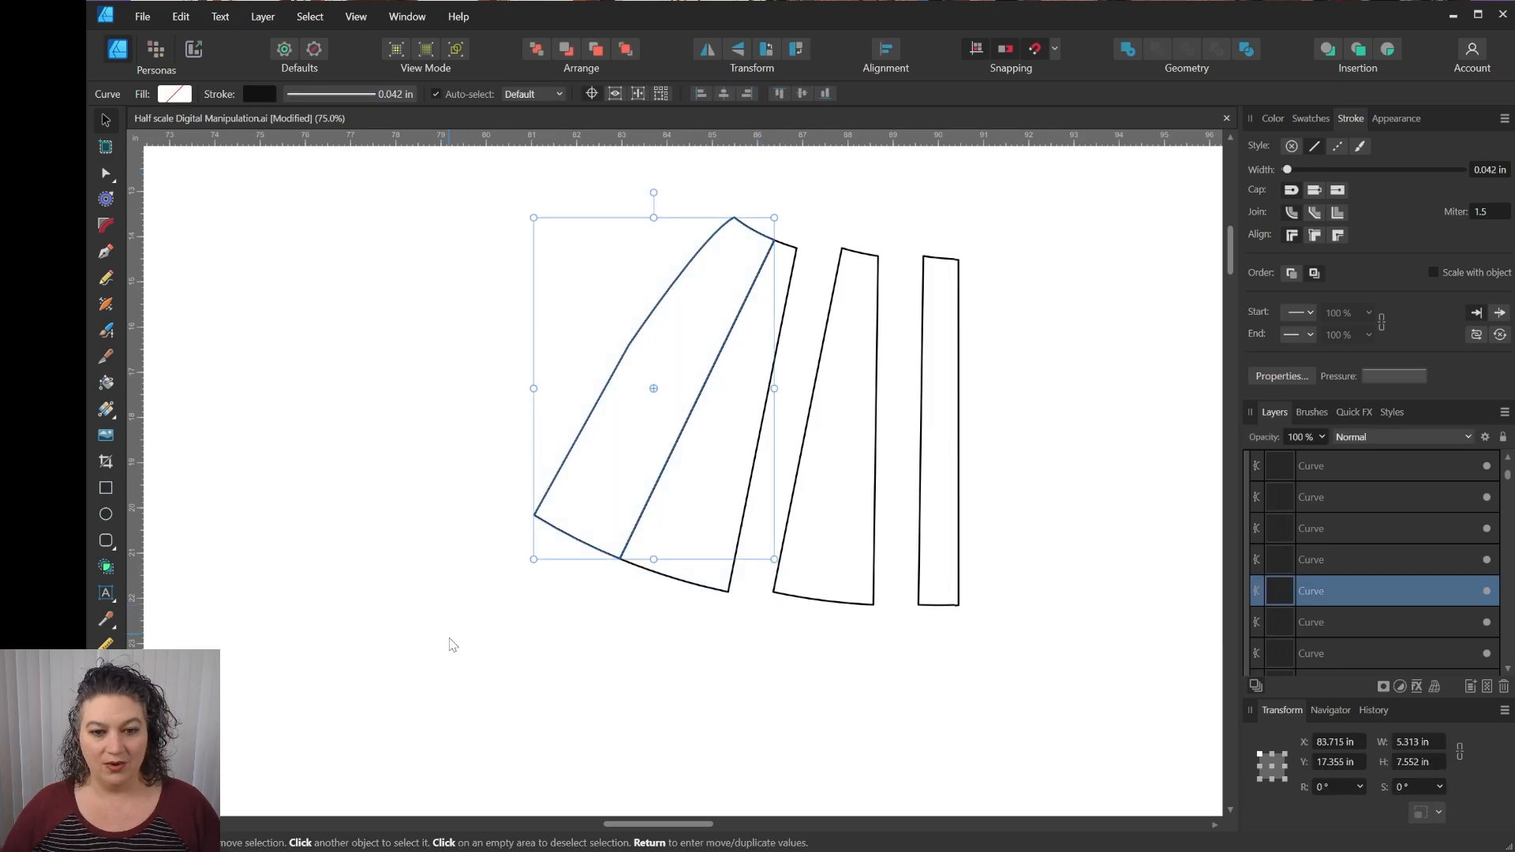
{"action": "left_click", "coordinate": [1361, 742]}
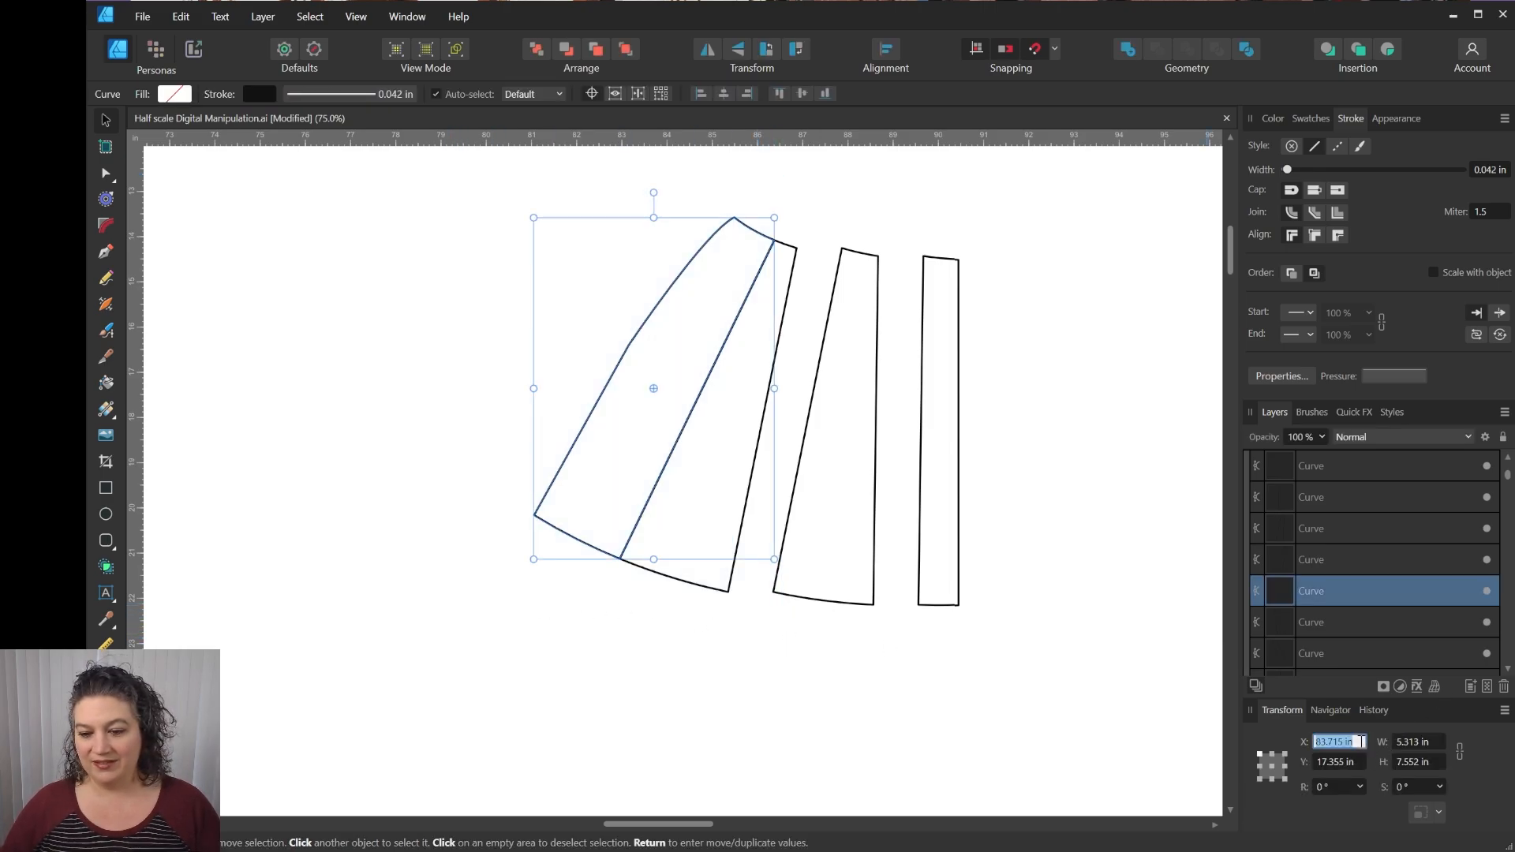
{"action": "left_click", "coordinate": [1360, 741]}
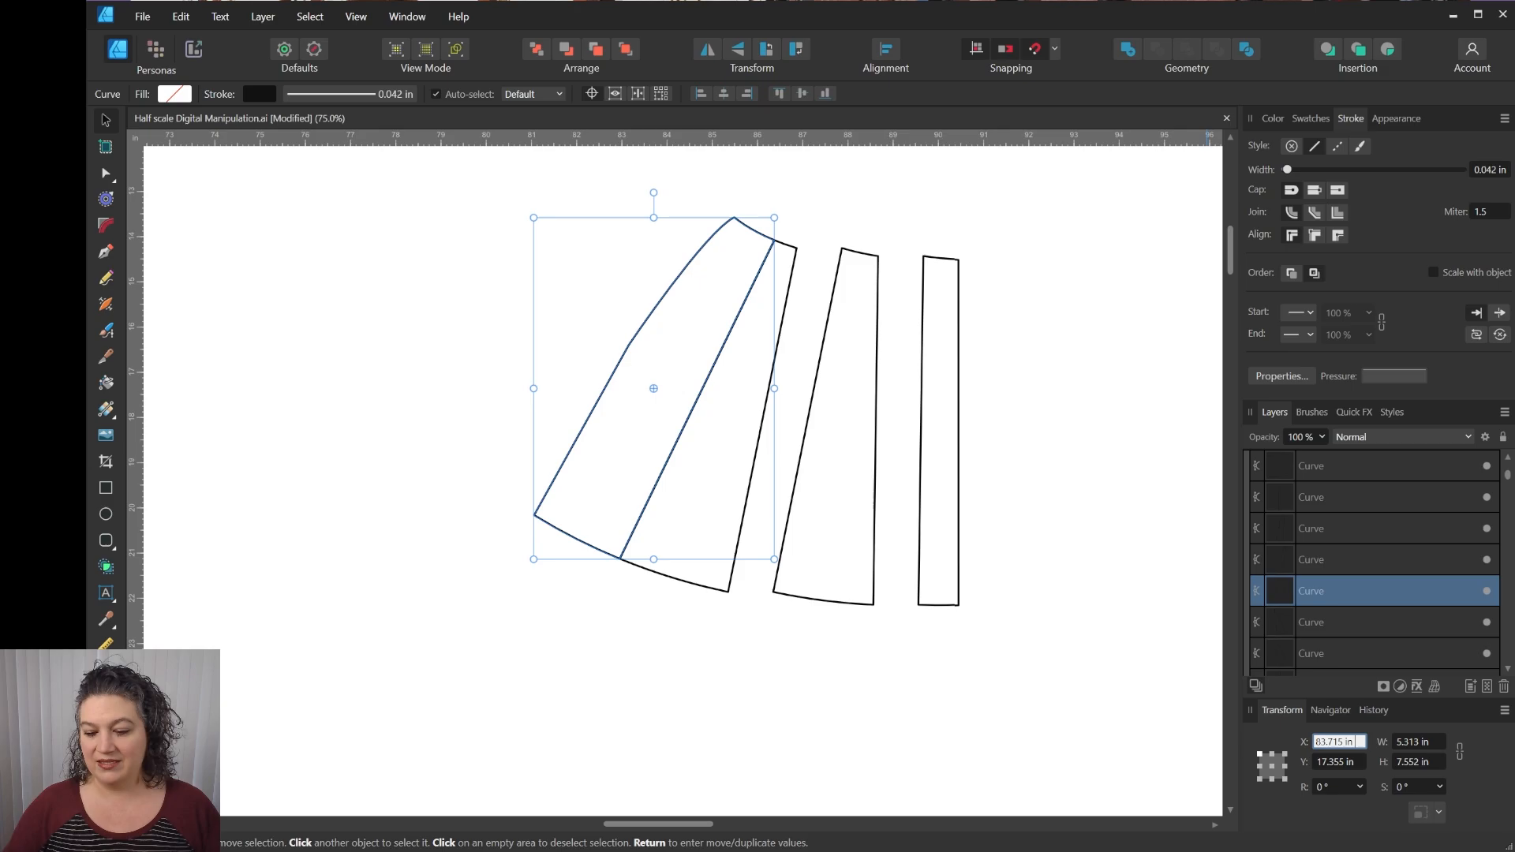
{"action": "key", "text": "Return"}
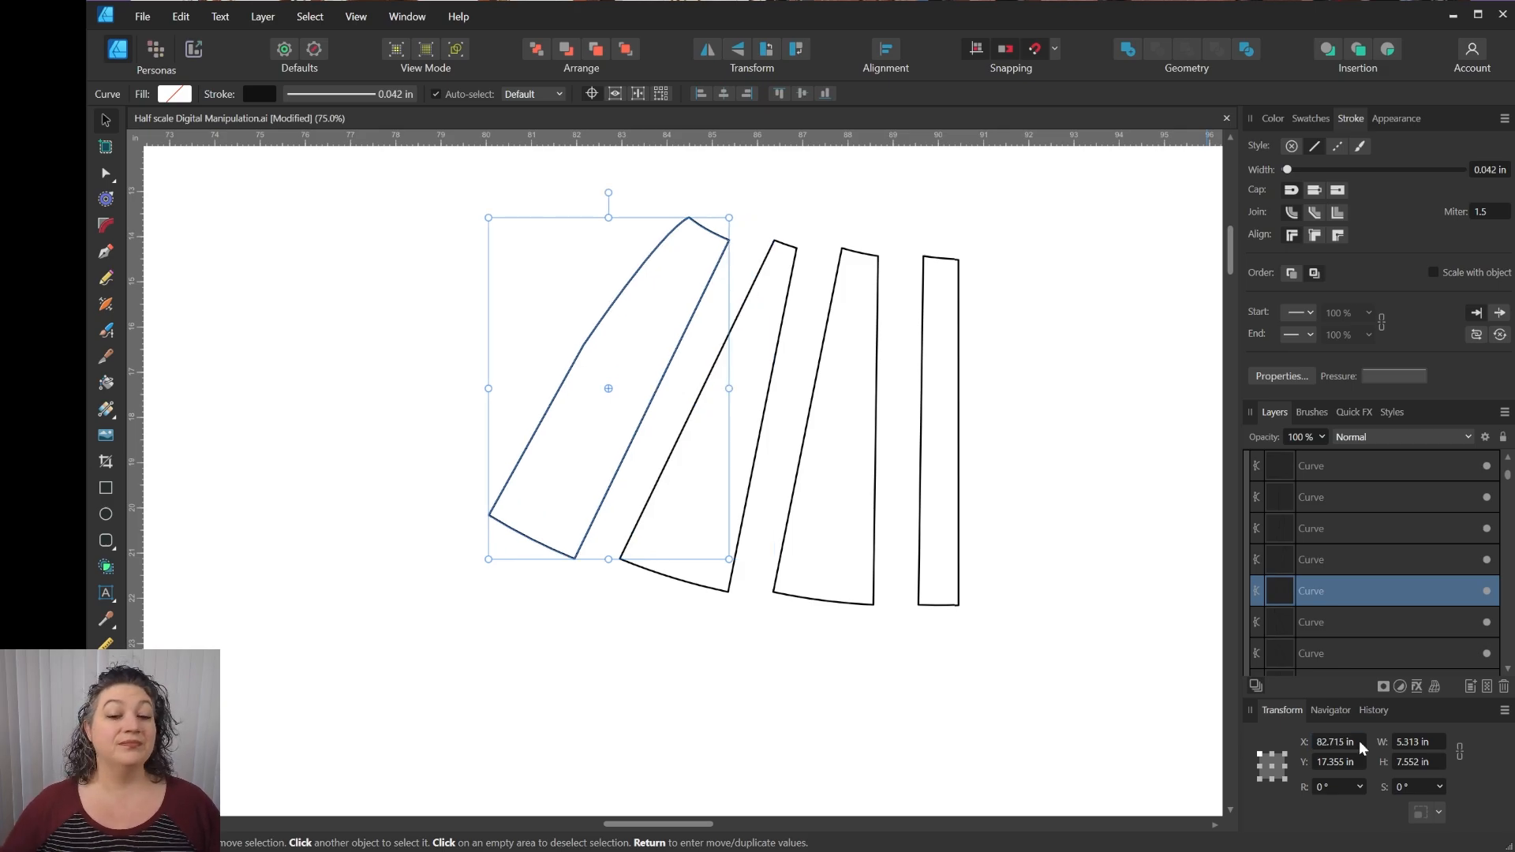
{"action": "left_click", "coordinate": [1050, 693]}
Start tracing the spread panels with the Pen tool: straight centre edge and curved hem ending in a sharp node at the side seam.
{"action": "key", "text": "p"}
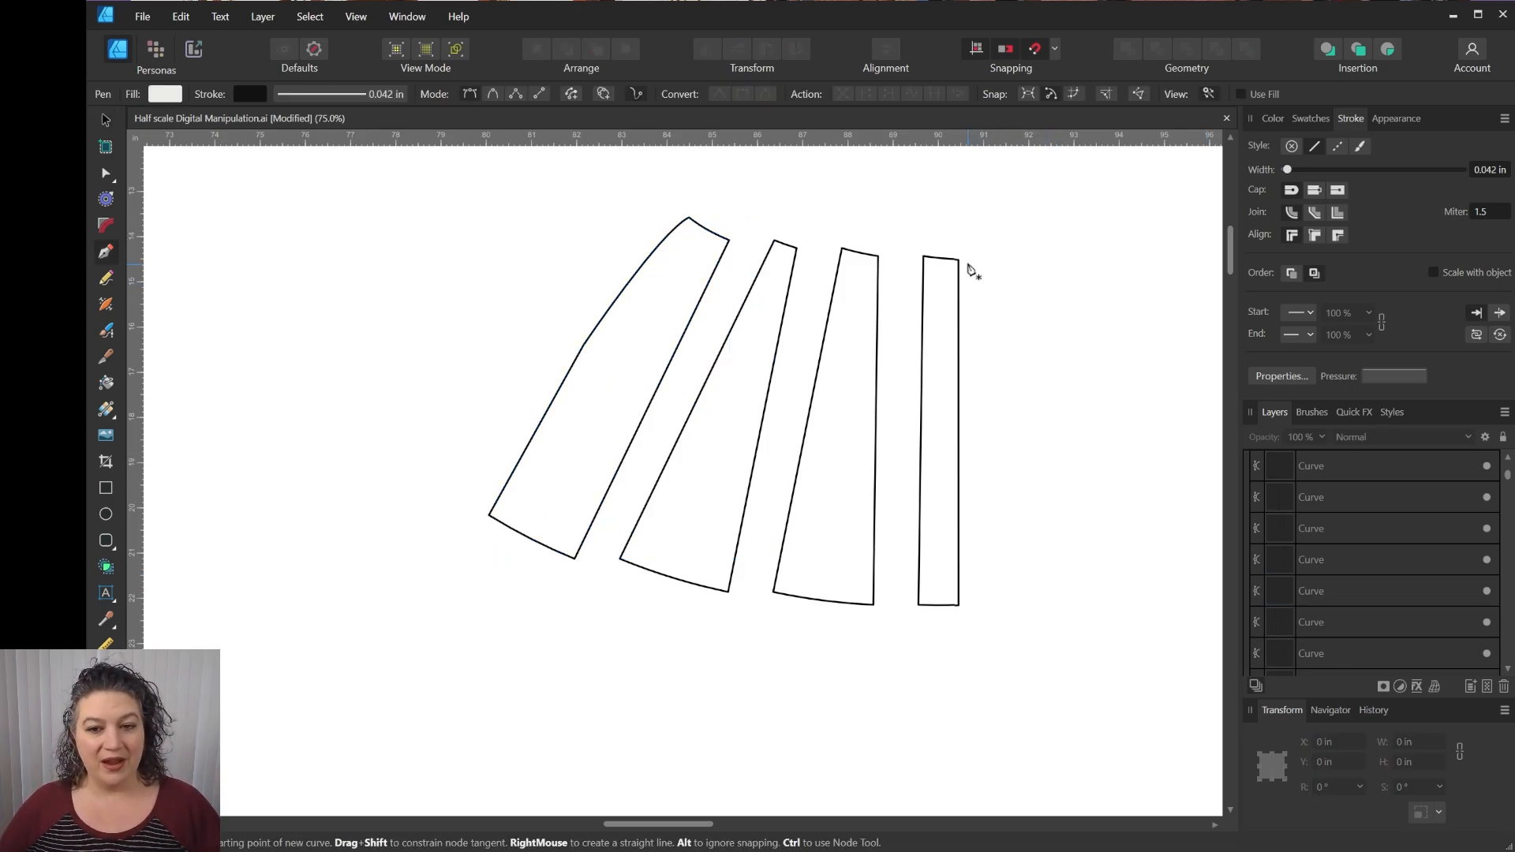
{"action": "left_click", "coordinate": [958, 605]}
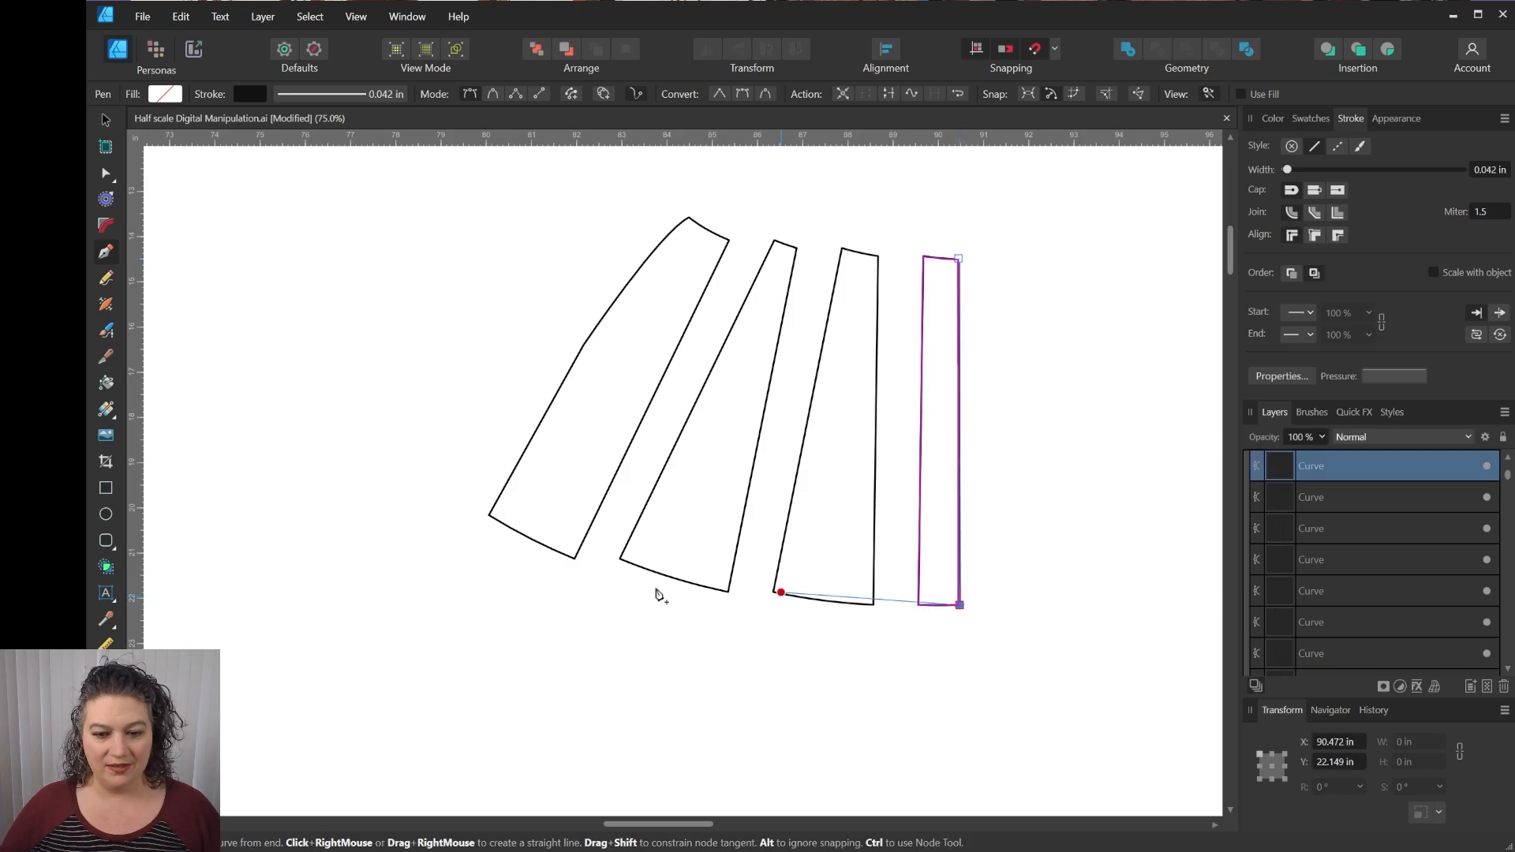
{"action": "left_click", "coordinate": [489, 517]}
{"action": "left_click_drag", "start_coordinate": [429, 489], "coordinate": [234, 400]}
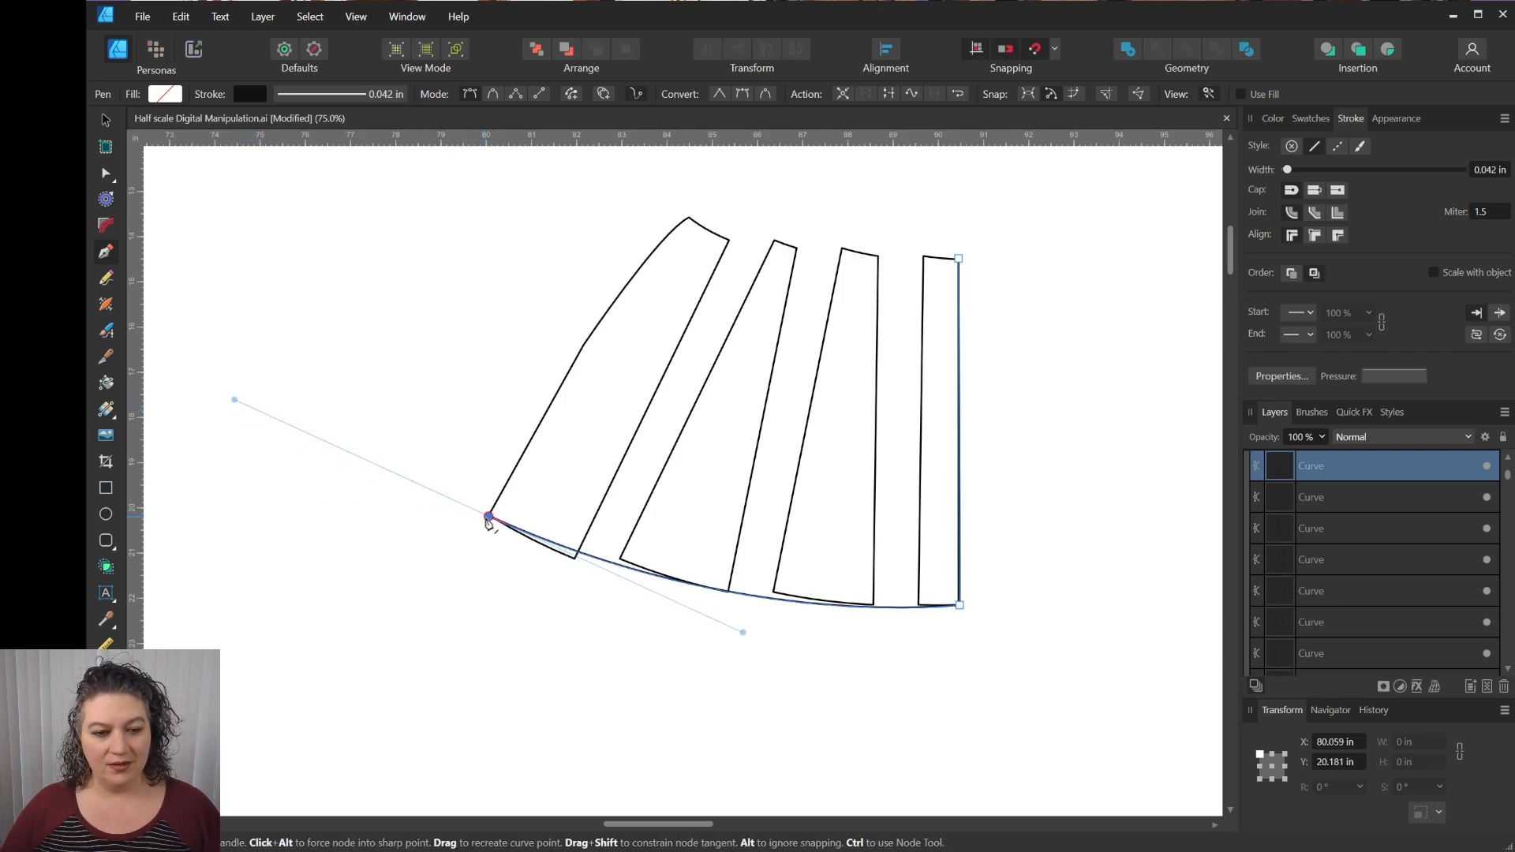
{"action": "left_click", "coordinate": [489, 517]}
Complete the traced outline with the side seam through the hip point and a curved waistline closing at the starting node.
{"action": "left_click", "coordinate": [578, 353]}
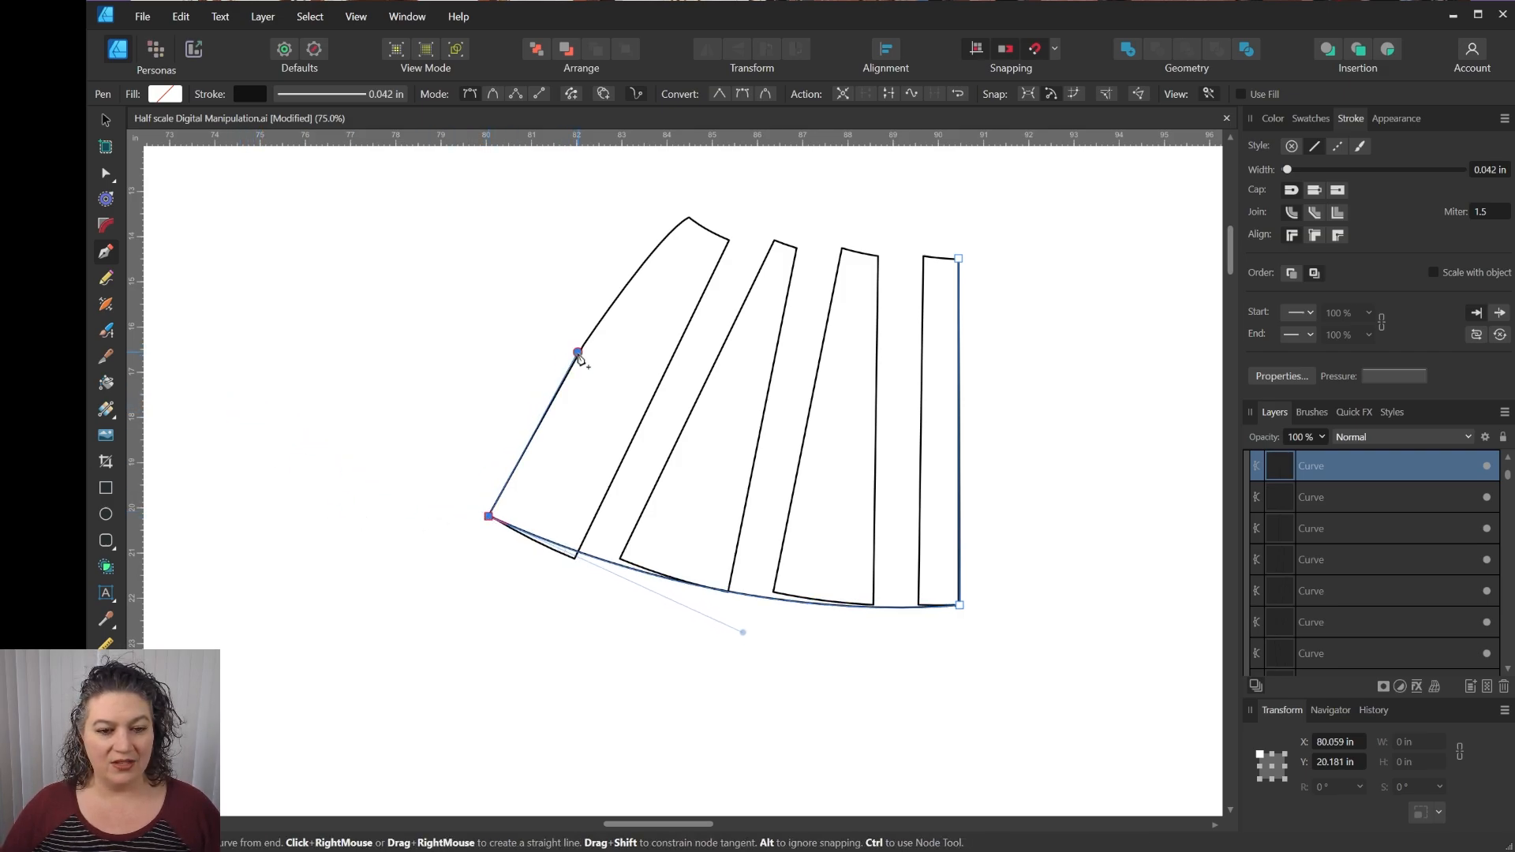
{"action": "left_click_drag", "start_coordinate": [689, 219], "coordinate": [728, 191]}
{"action": "left_click", "coordinate": [688, 224]}
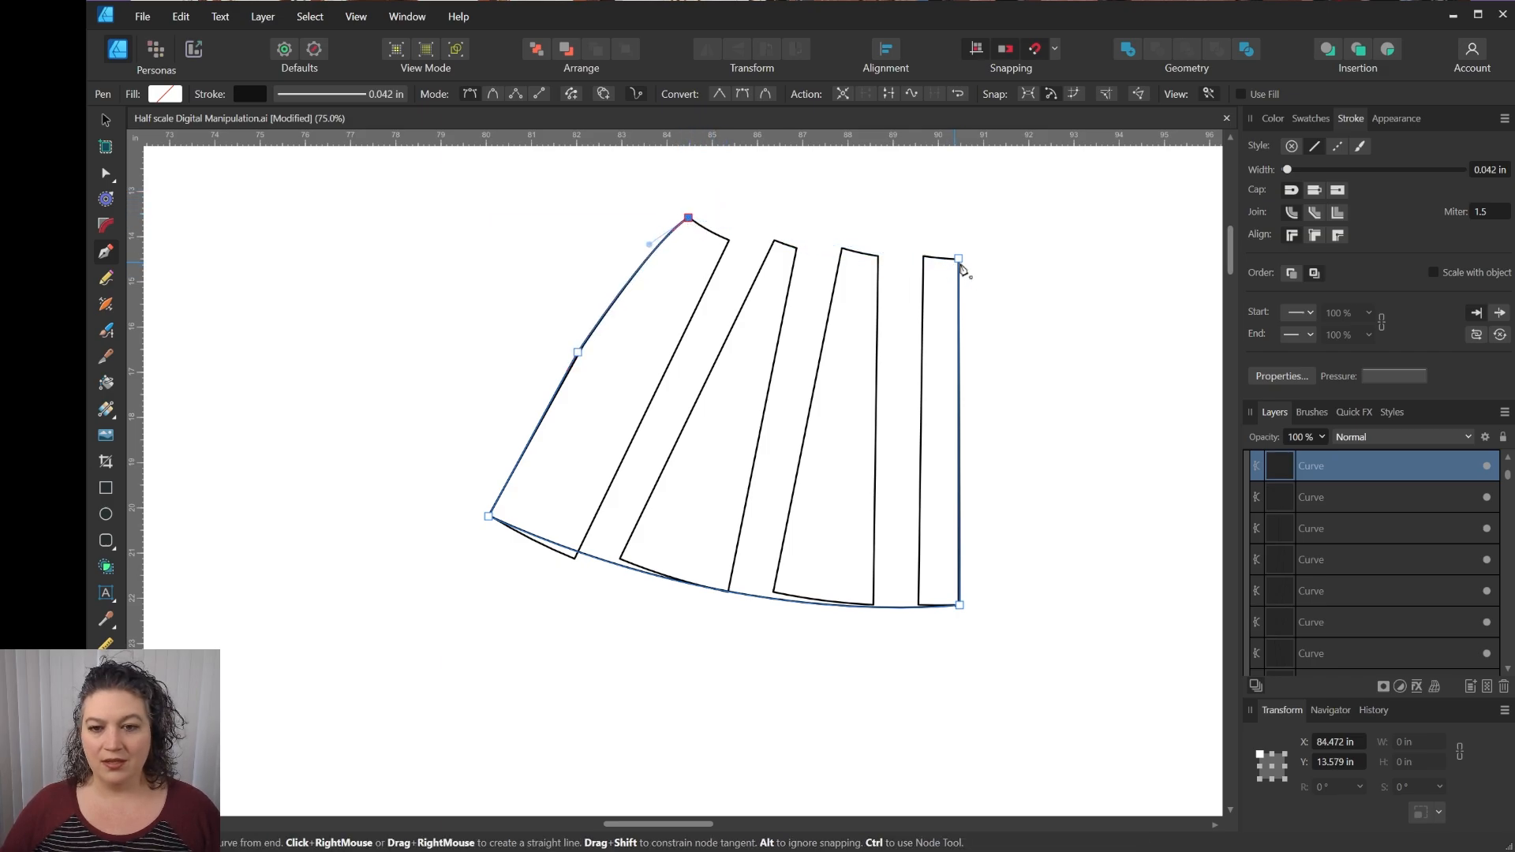
{"action": "left_click_drag", "start_coordinate": [958, 259], "coordinate": [1168, 261]}
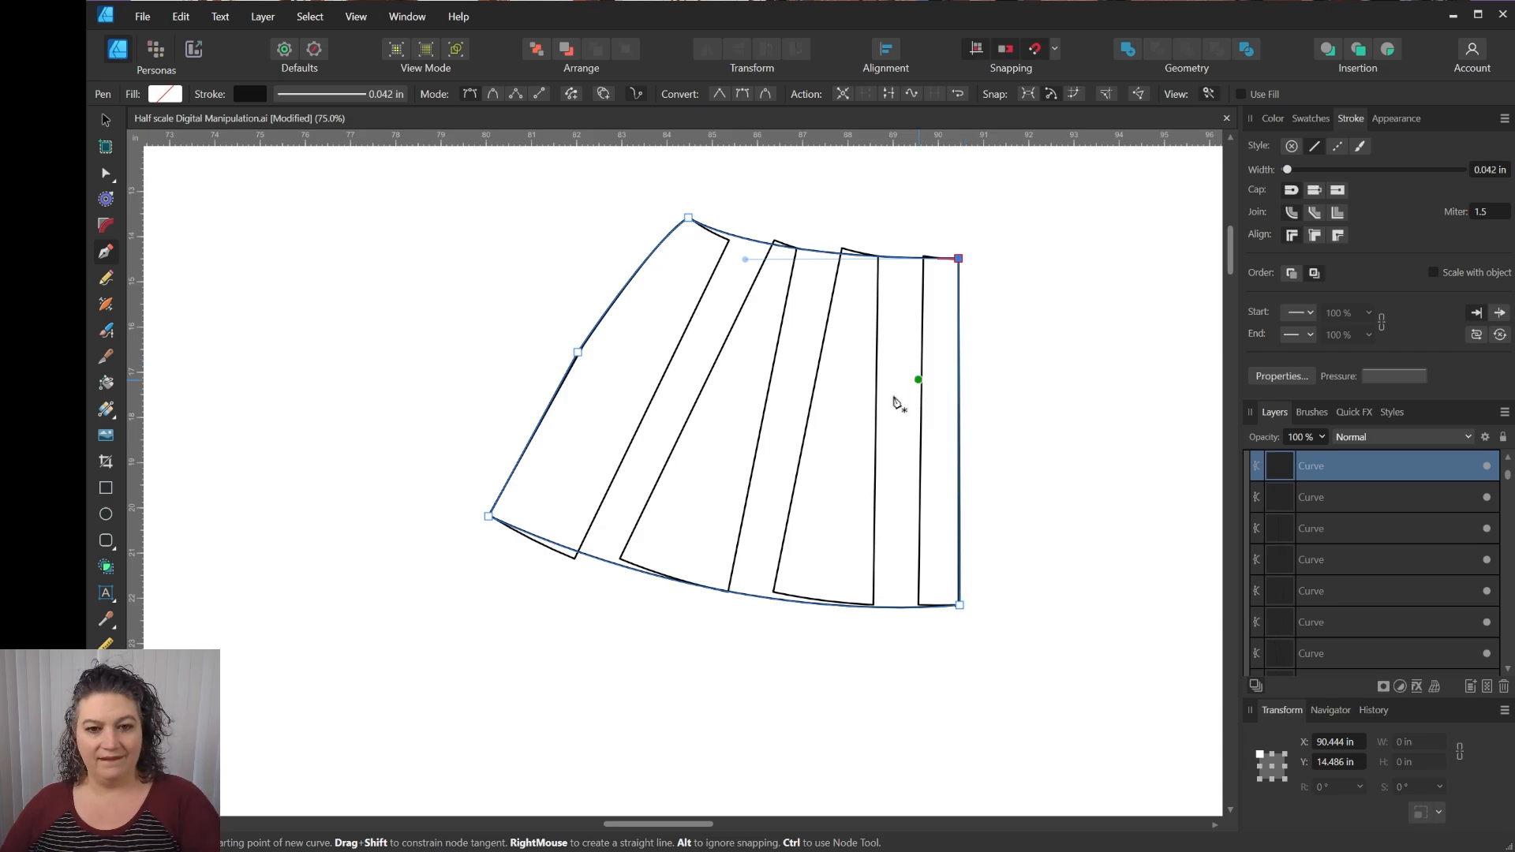
Move the traced skirt outline into the empty space above the spread panels.
{"action": "scroll", "coordinate": [1057, 373], "scroll_direction": "up", "scroll_amount": 8}
{"action": "key", "text": "v"}
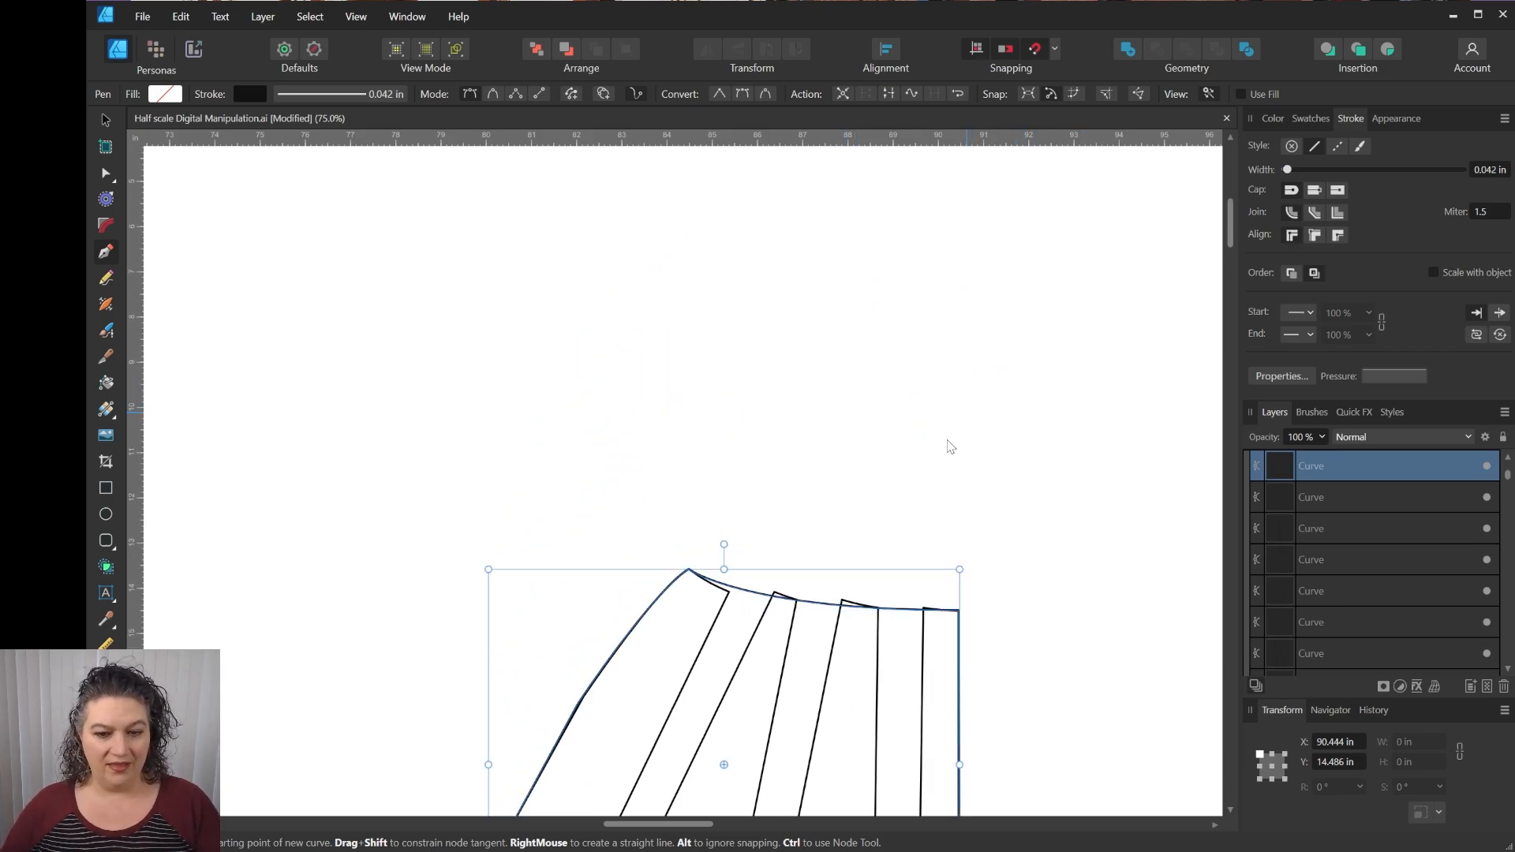
{"action": "left_click_drag", "start_coordinate": [830, 230], "coordinate": [845, 175]}
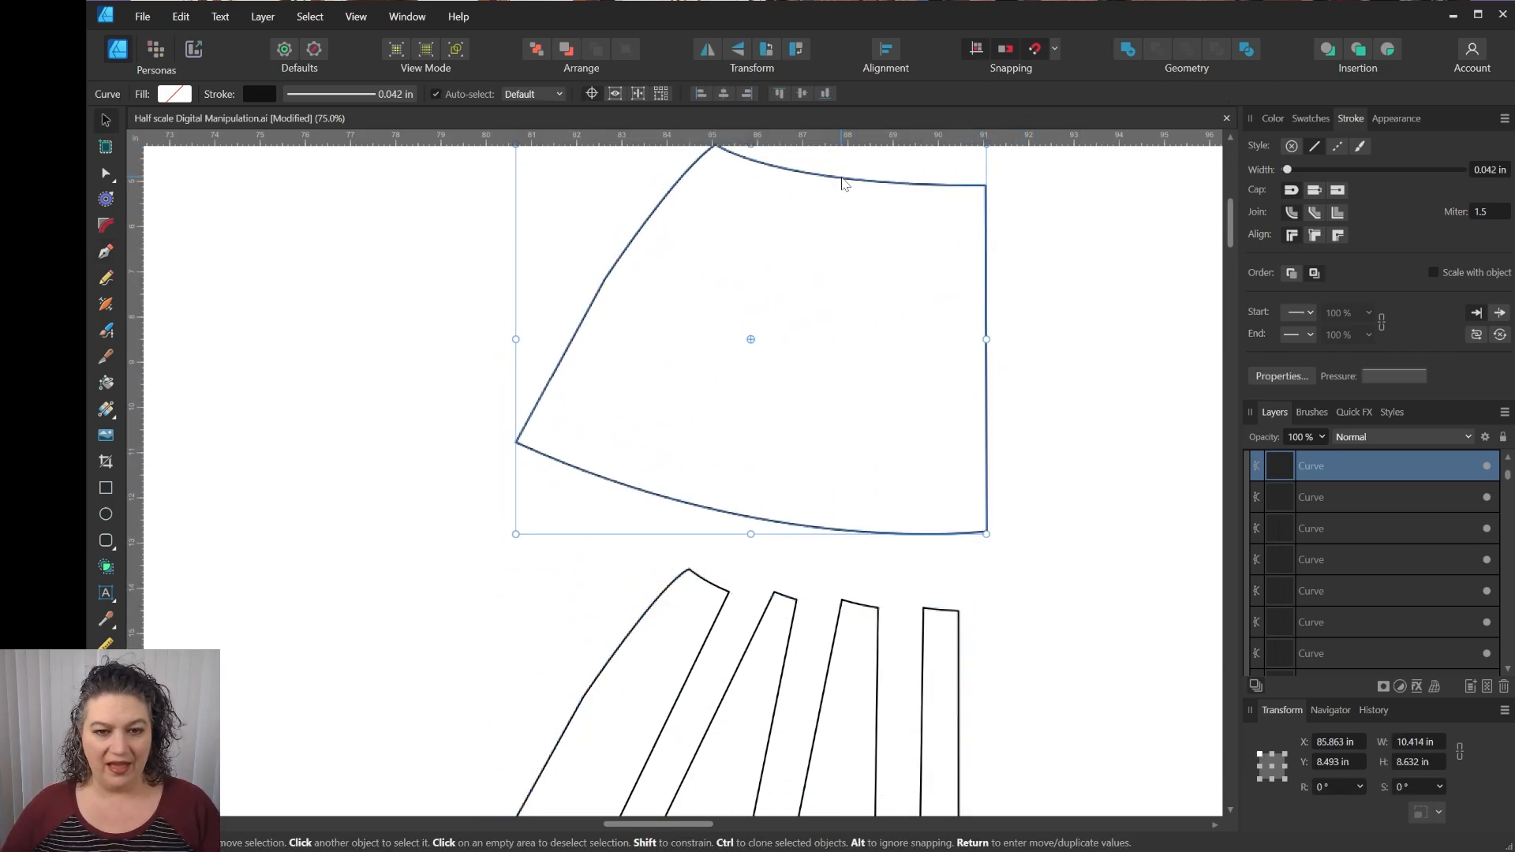
{"action": "key", "text": "ctrl+minus"}
{"action": "key", "text": "ctrl+minus"}
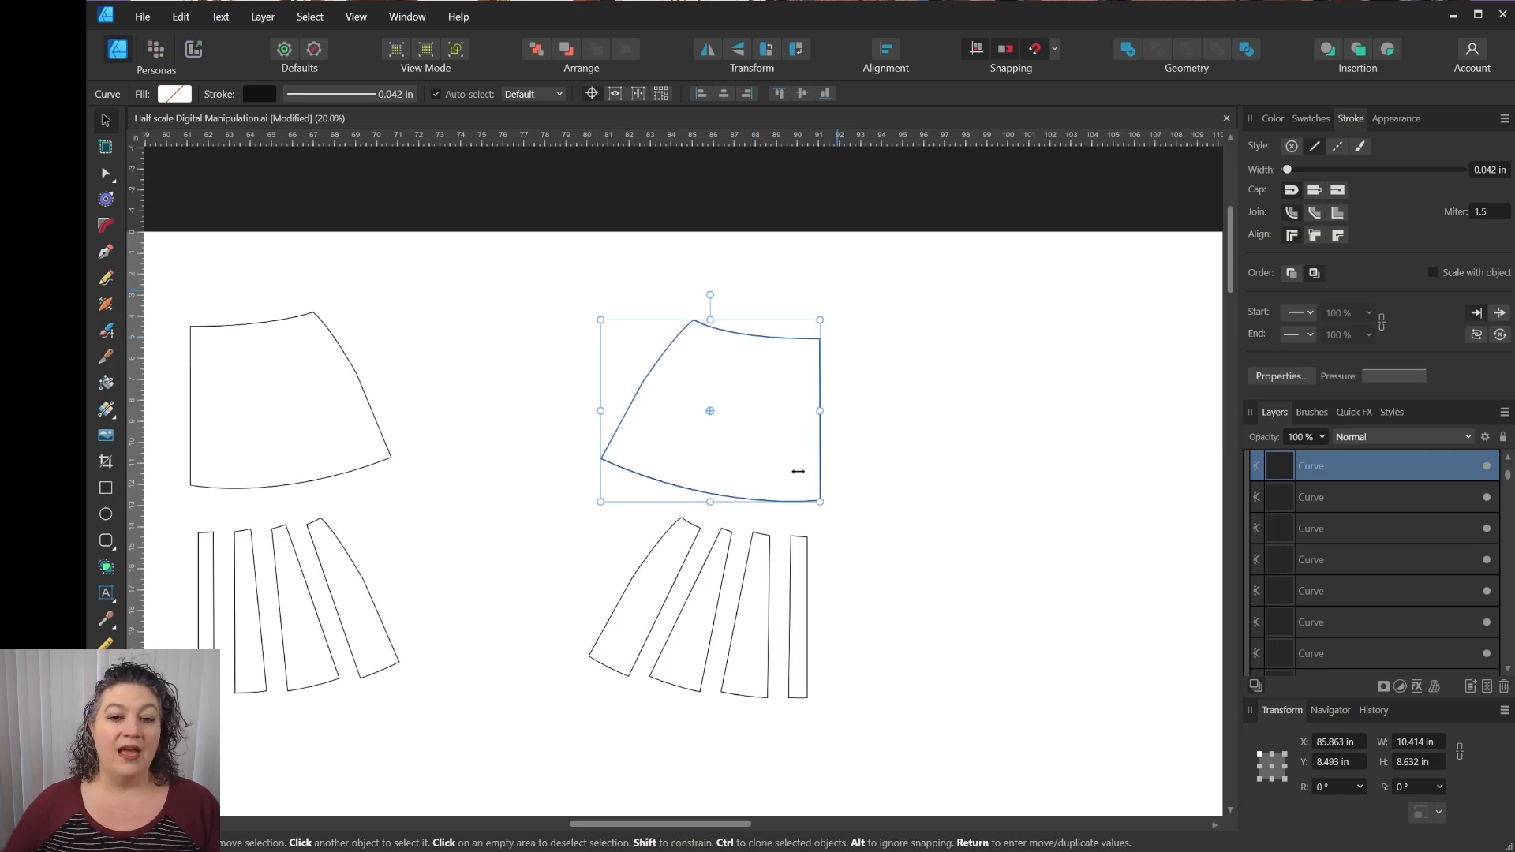
Position the two sets of three slashed panels below the four-panel spreads and deselect them.
{"action": "left_click_drag", "start_coordinate": [777, 632], "coordinate": [829, 460]}
{"action": "key", "text": "ctrl+minus"}
{"action": "left_click_drag", "start_coordinate": [825, 555], "coordinate": [391, 723]}
{"action": "left_click_drag", "start_coordinate": [745, 640], "coordinate": [793, 561]}
{"action": "left_click", "coordinate": [920, 551]}
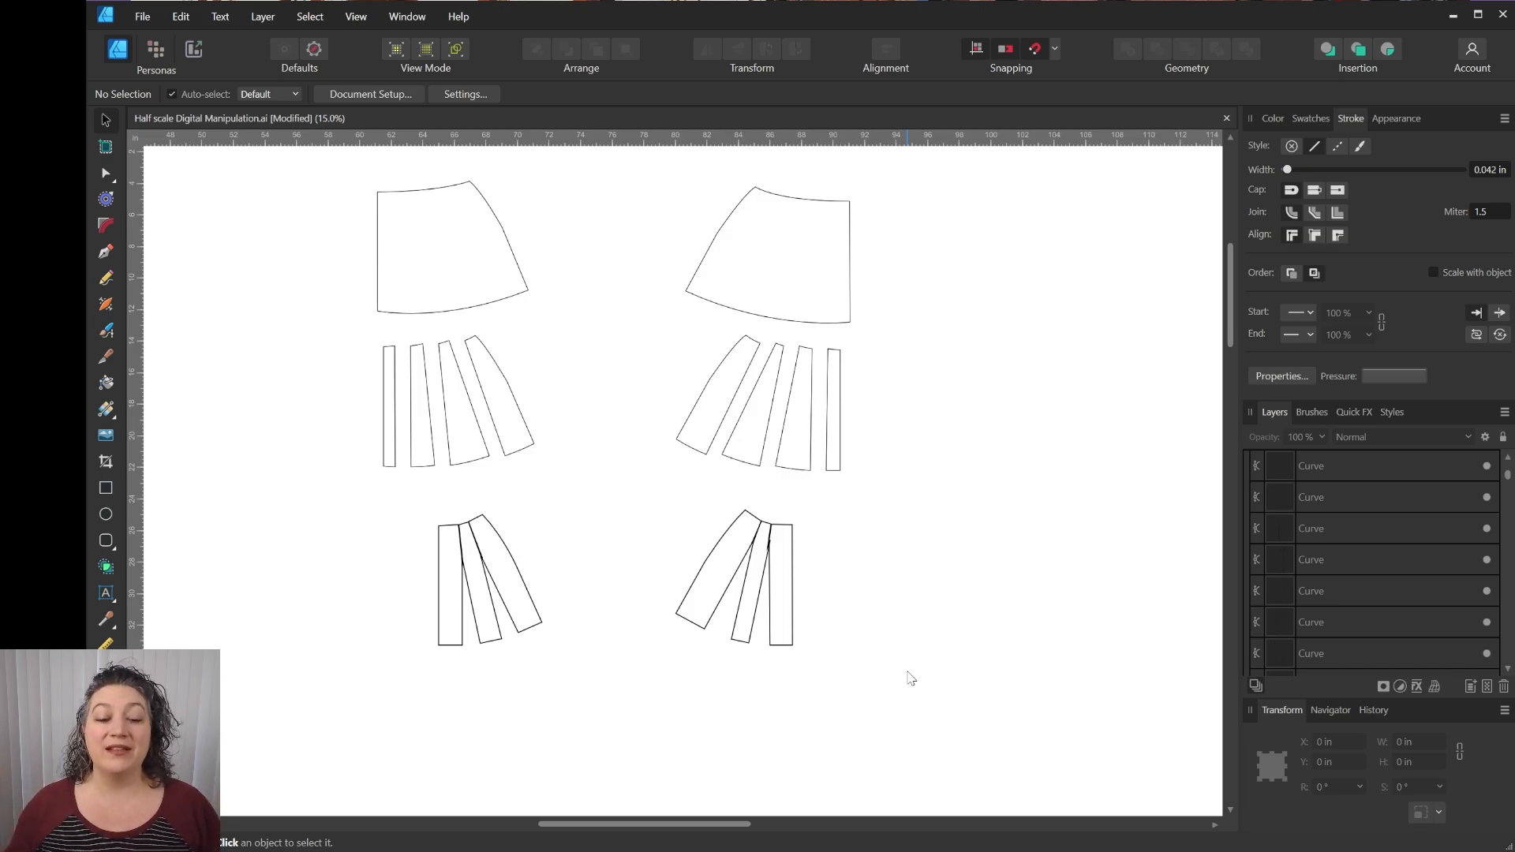
Select the two original darted skirt blocks and drop a duplicate of them in the empty space beside the originals.
{"action": "left_click_drag", "start_coordinate": [665, 663], "coordinate": [961, 435]}
{"action": "left_click_drag", "start_coordinate": [425, 552], "coordinate": [583, 467]}
{"action": "left_click_drag", "start_coordinate": [475, 465], "coordinate": [236, 638]}
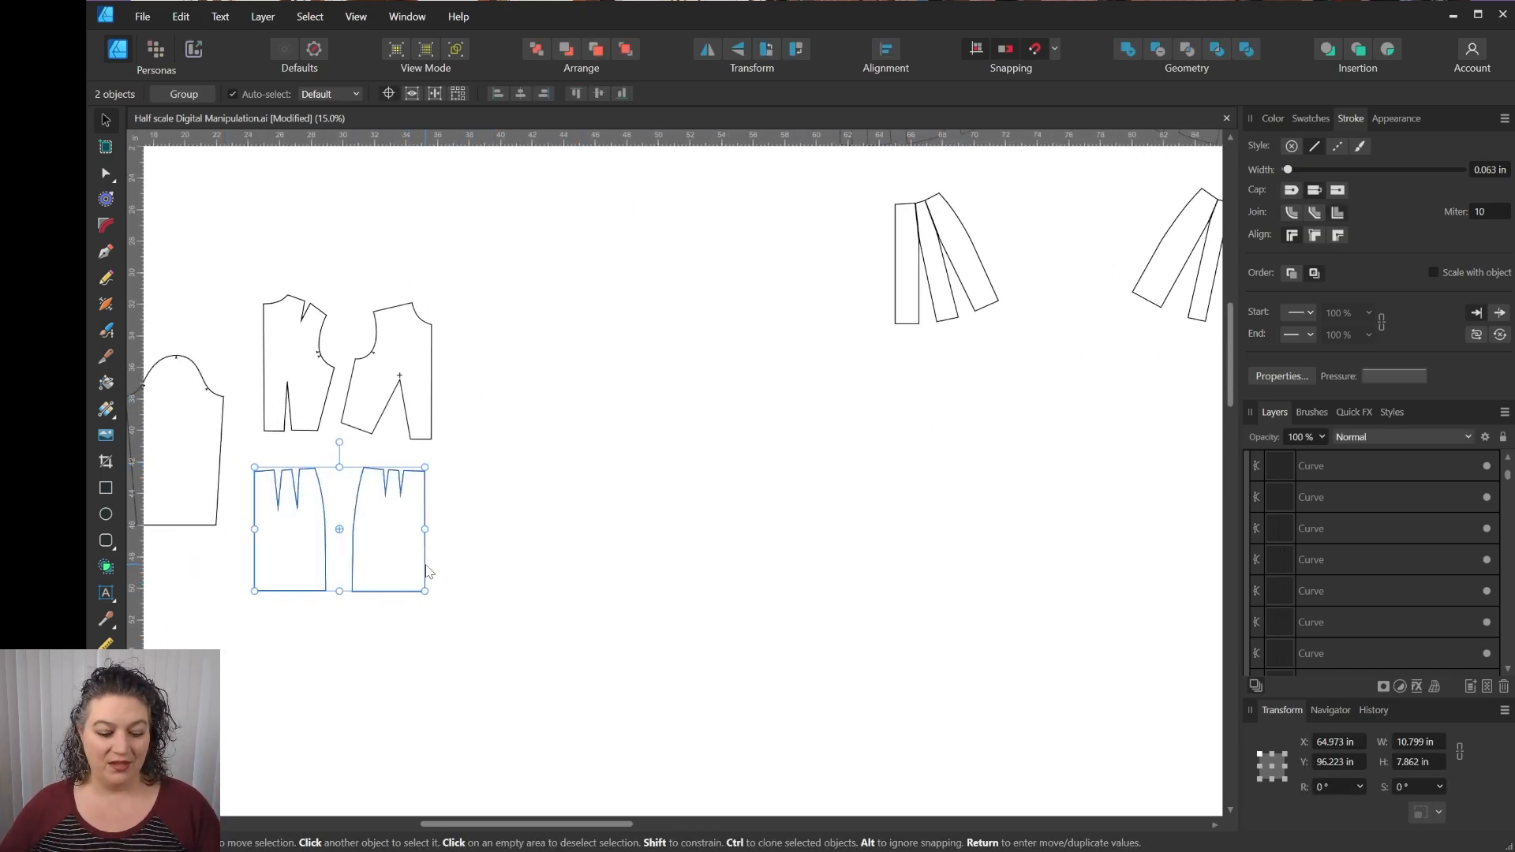
{"action": "mouse_move", "coordinate": [424, 563]}
{"action": "left_mouse_down", "text": "ctrl"}
{"action": "mouse_move", "coordinate": [1187, 513]}
{"action": "mouse_move", "coordinate": [769, 530]}
{"action": "mouse_move", "coordinate": [764, 589]}
{"action": "left_mouse_up", "text": "ctrl"}
Place each copied darted skirt block below its matching set of slashed panels and deselect it.
{"action": "left_click", "coordinate": [699, 585]}
{"action": "left_click_drag", "start_coordinate": [649, 570], "coordinate": [564, 558]}
{"action": "left_click_drag", "start_coordinate": [750, 566], "coordinate": [817, 544]}
{"action": "scroll", "coordinate": [913, 507], "scroll_direction": "down", "scroll_amount": 4}
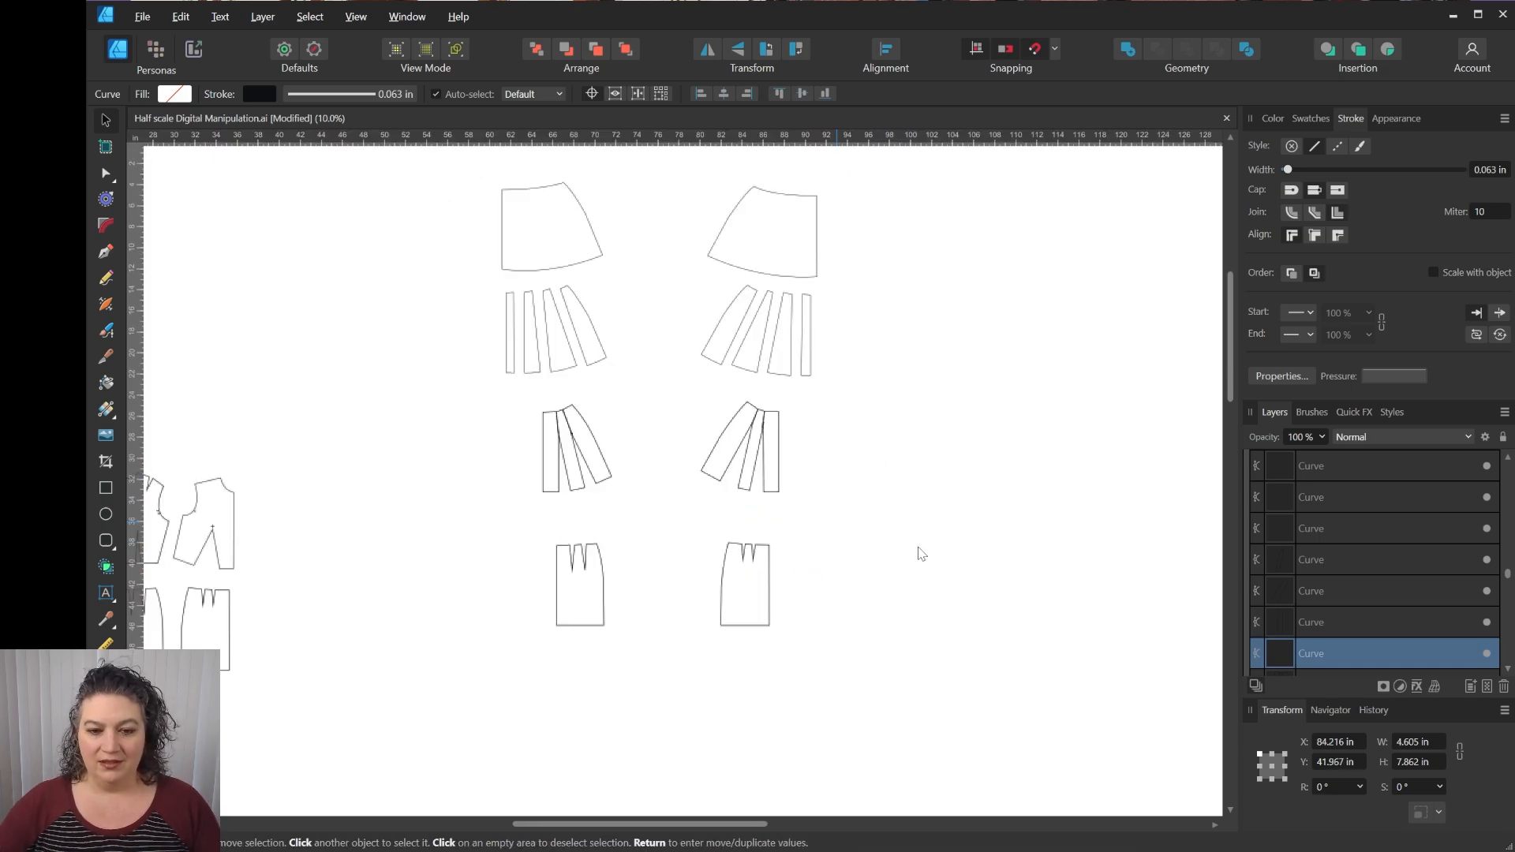
{"action": "left_click", "coordinate": [892, 612]}
Review the skirt development row by row, selecting the darted blocks, three-panel pieces, four-panel spreads and traced outlines in turn.
{"action": "left_click_drag", "start_coordinate": [892, 564], "coordinate": [439, 765]}
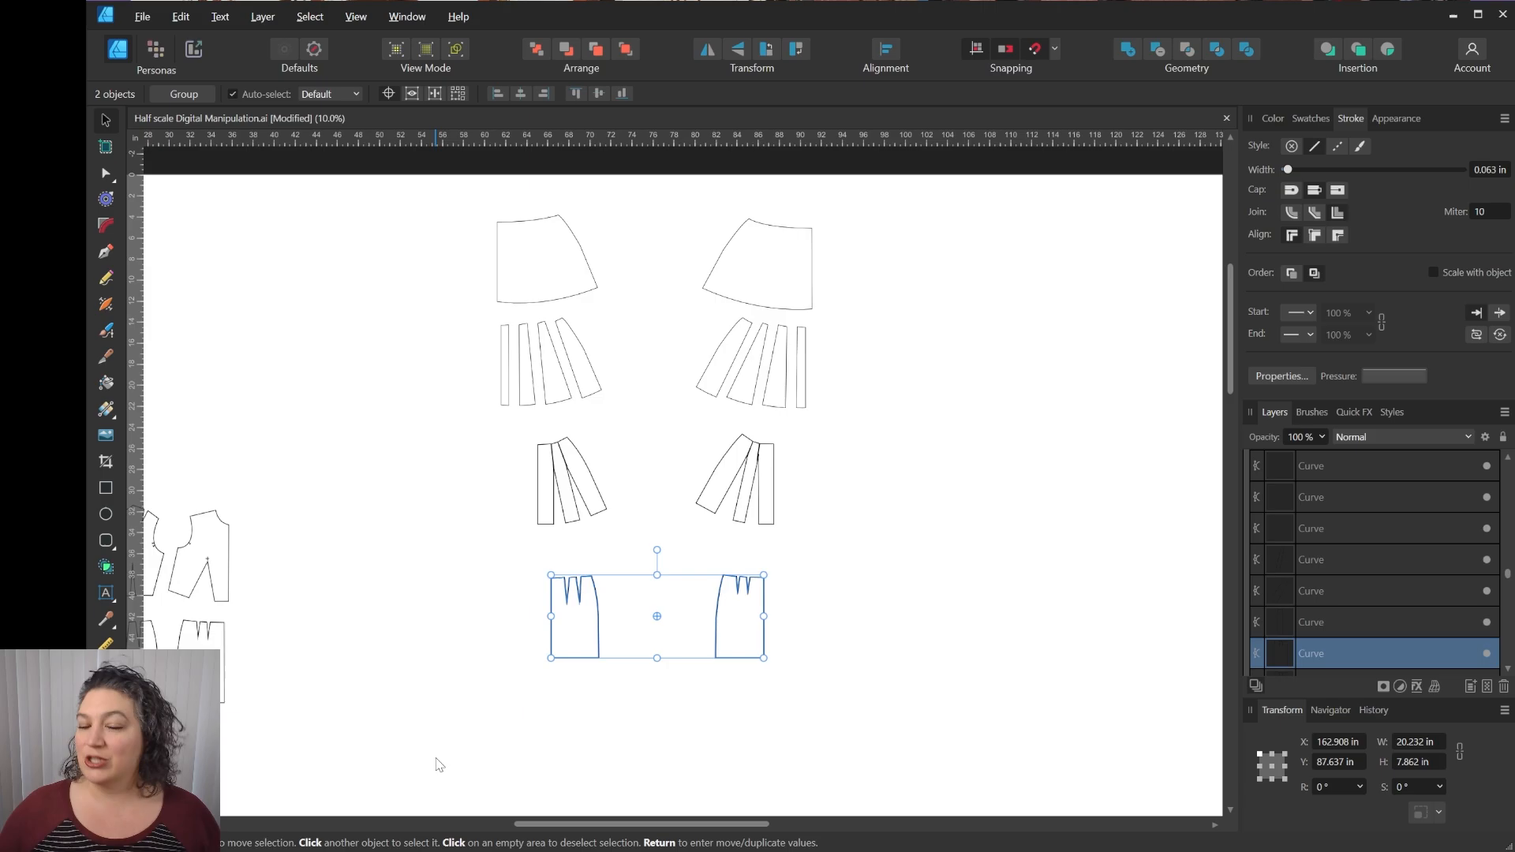
{"action": "left_click_drag", "start_coordinate": [838, 419], "coordinate": [504, 573]}
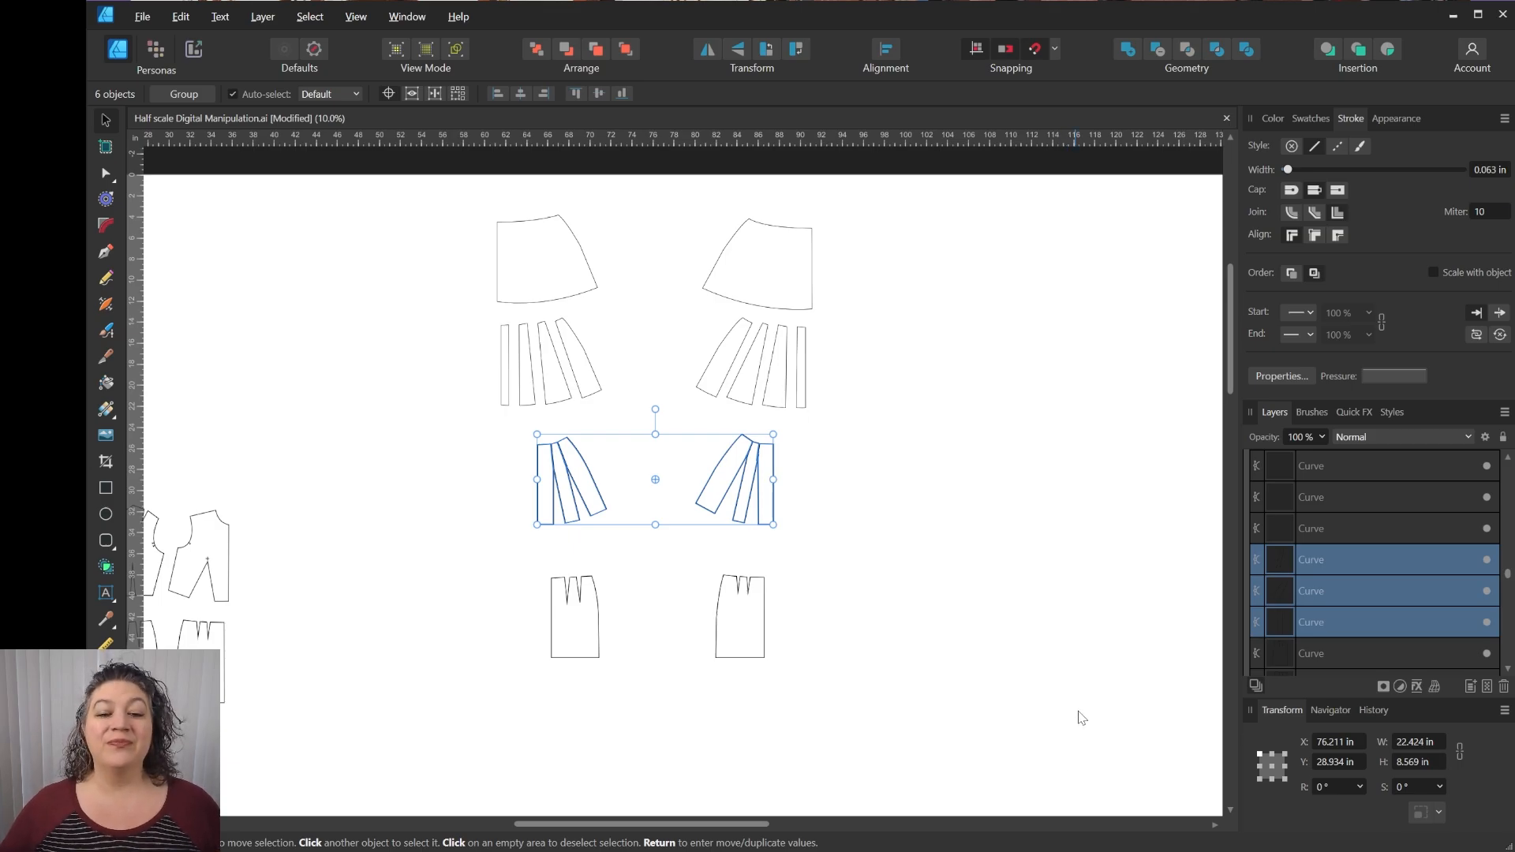
{"action": "left_click", "coordinate": [867, 568]}
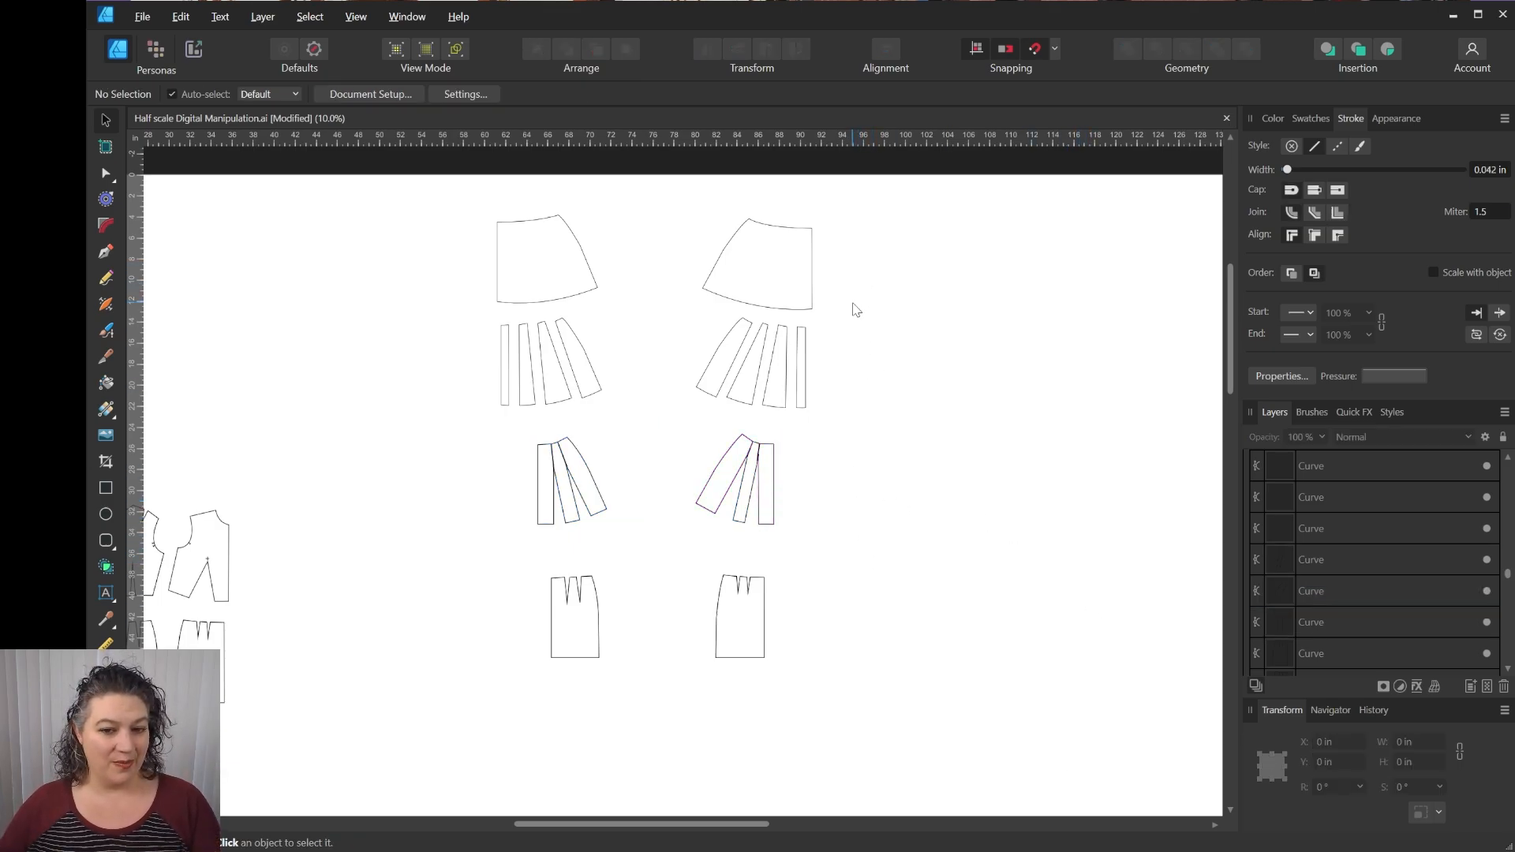
{"action": "left_click_drag", "start_coordinate": [848, 317], "coordinate": [431, 434]}
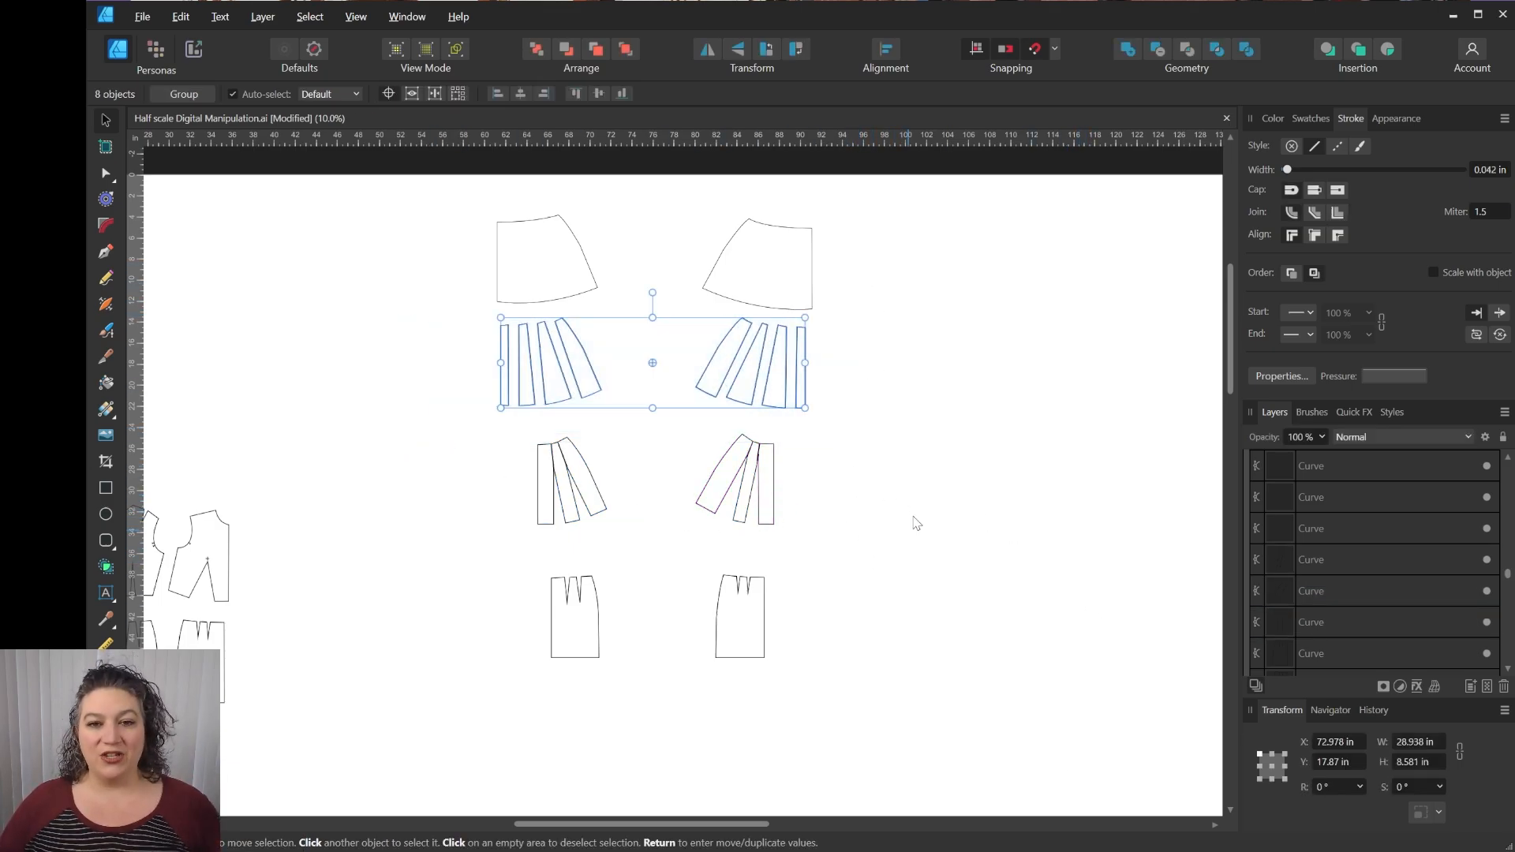
{"action": "left_click_drag", "start_coordinate": [838, 202], "coordinate": [497, 315]}
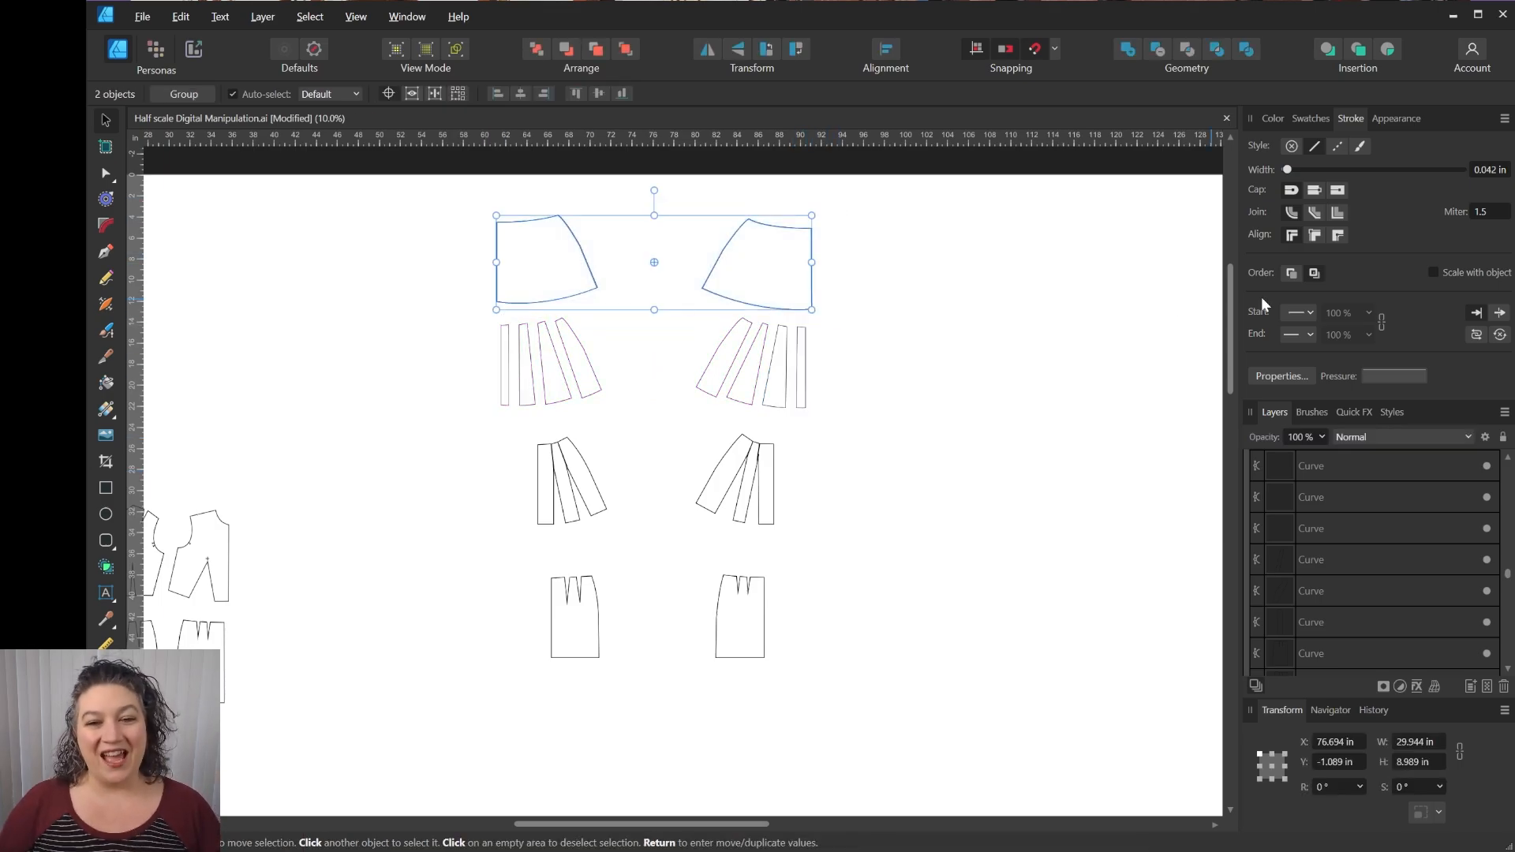